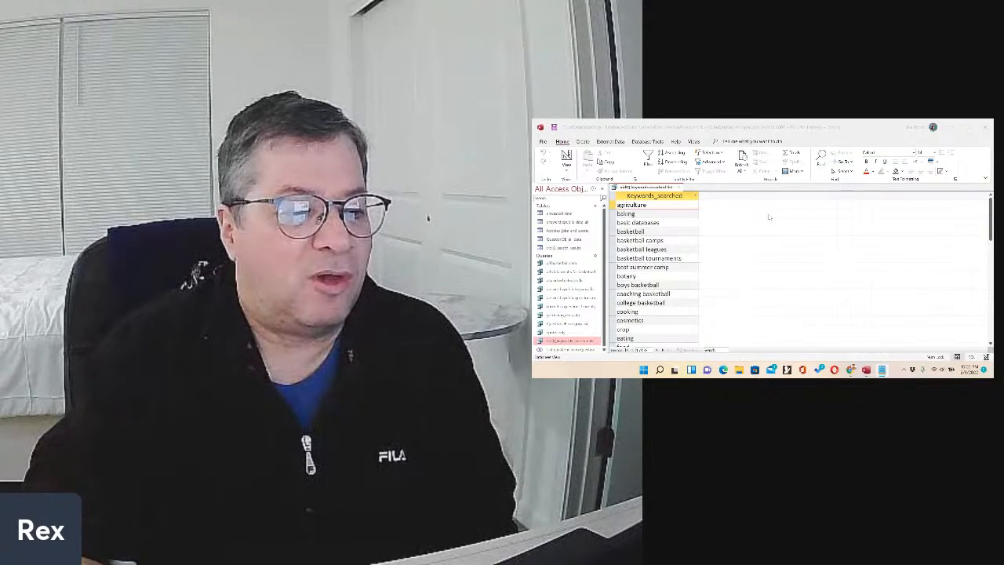
- Close the open searched-keywords query and open the vidIQ_search_results table
{"action": "left_click", "coordinate": [681, 188]}
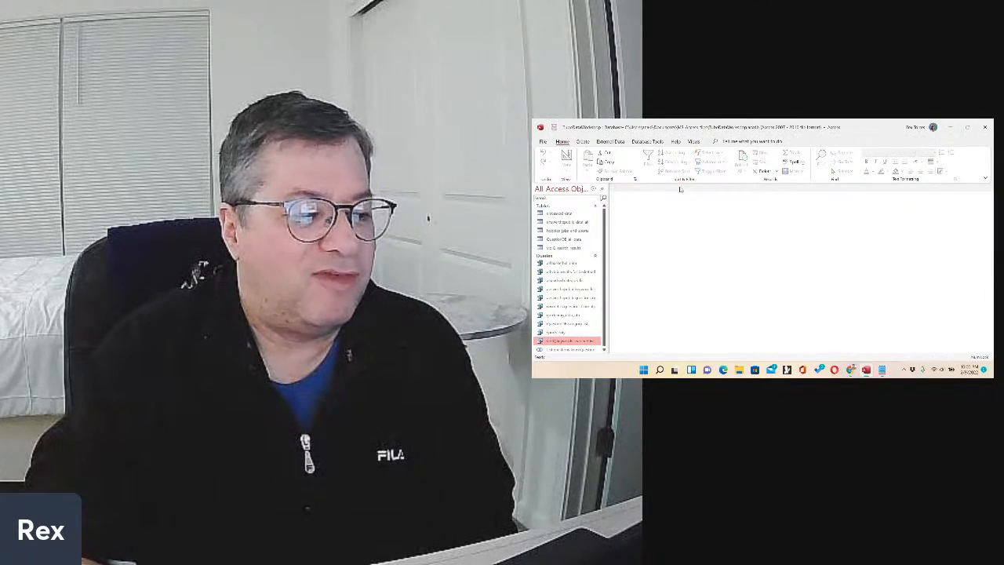
{"action": "left_click", "coordinate": [555, 248]}
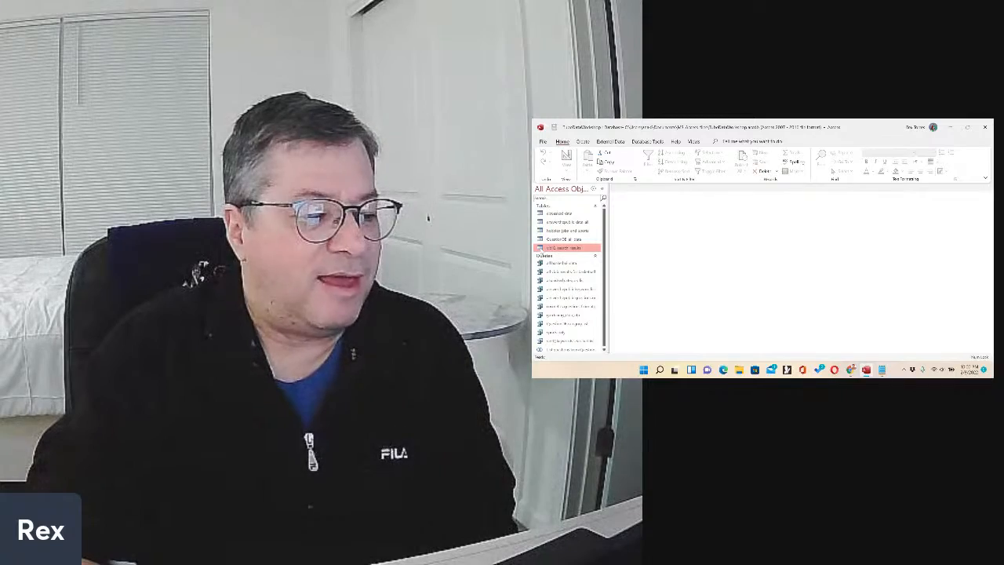
{"action": "double_click", "coordinate": [557, 247]}
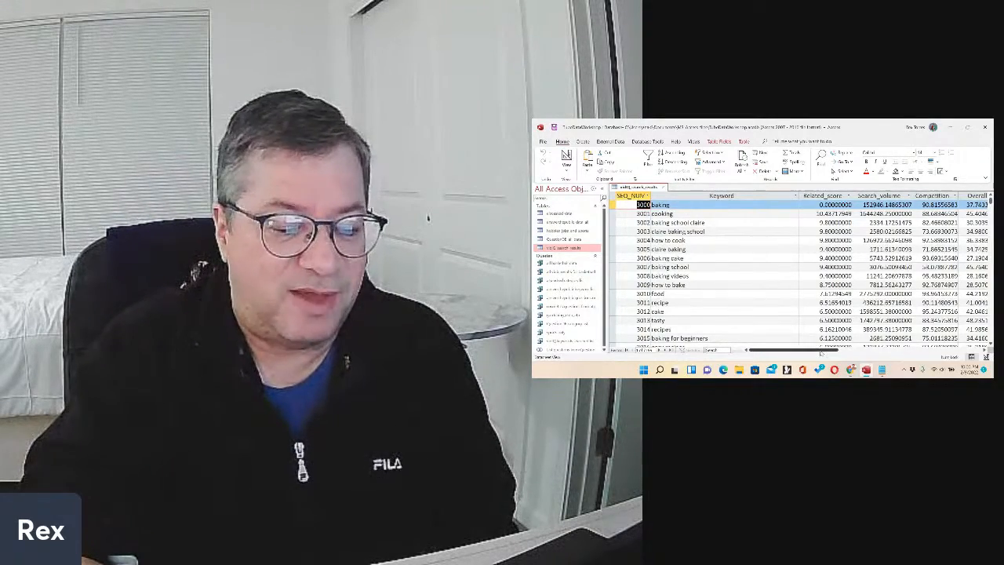
- Examine the table's keyword, score, volume, word-count and searched-keyword columns across the baking records, and close the table
{"action": "left_click_drag", "start_coordinate": [820, 353], "coordinate": [860, 352]}
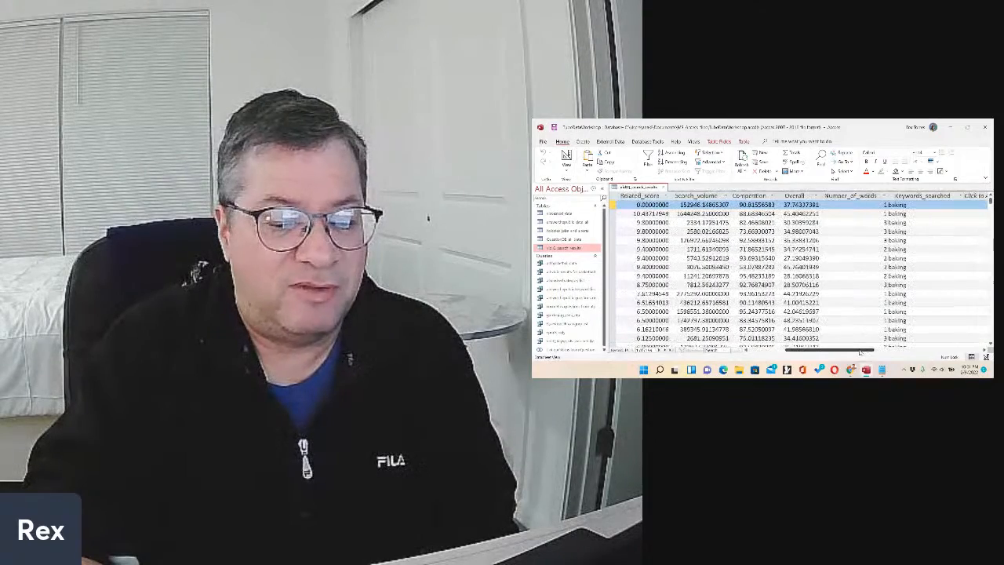
{"action": "left_click", "coordinate": [833, 321]}
{"action": "scroll", "coordinate": [830, 322], "scroll_direction": "down", "scroll_amount": 8}
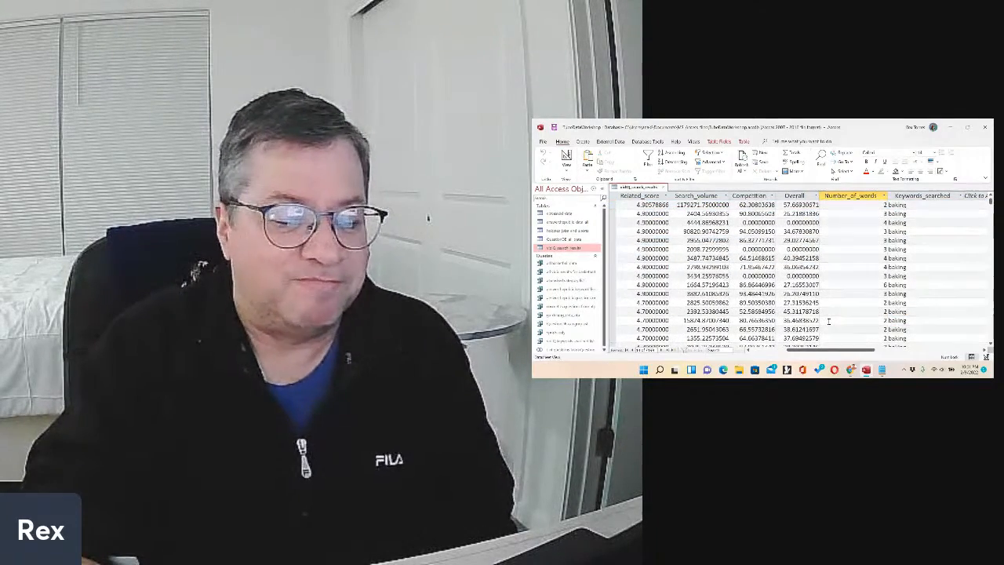
{"action": "left_click", "coordinate": [894, 294]}
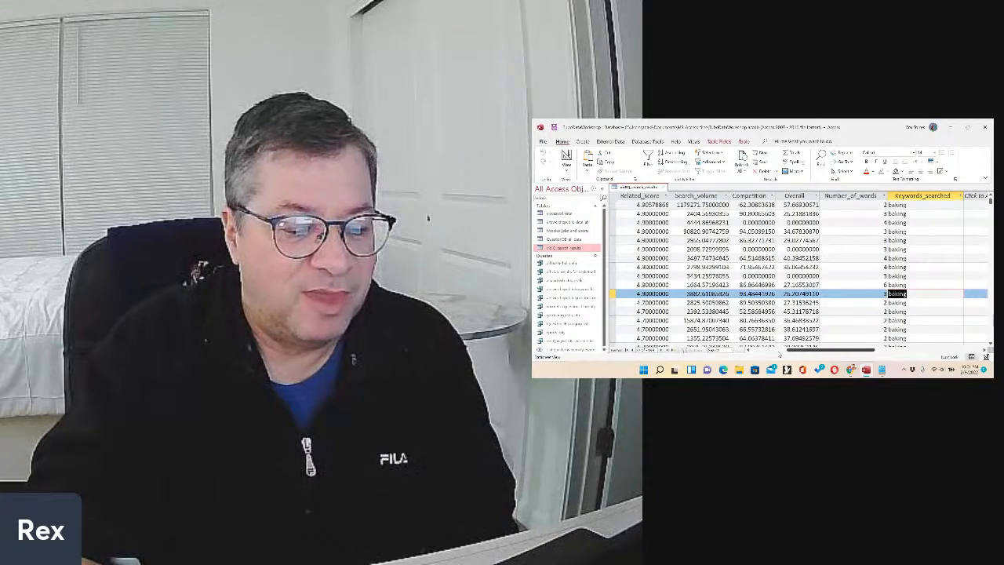
{"action": "left_click_drag", "start_coordinate": [772, 357], "coordinate": [767, 356]}
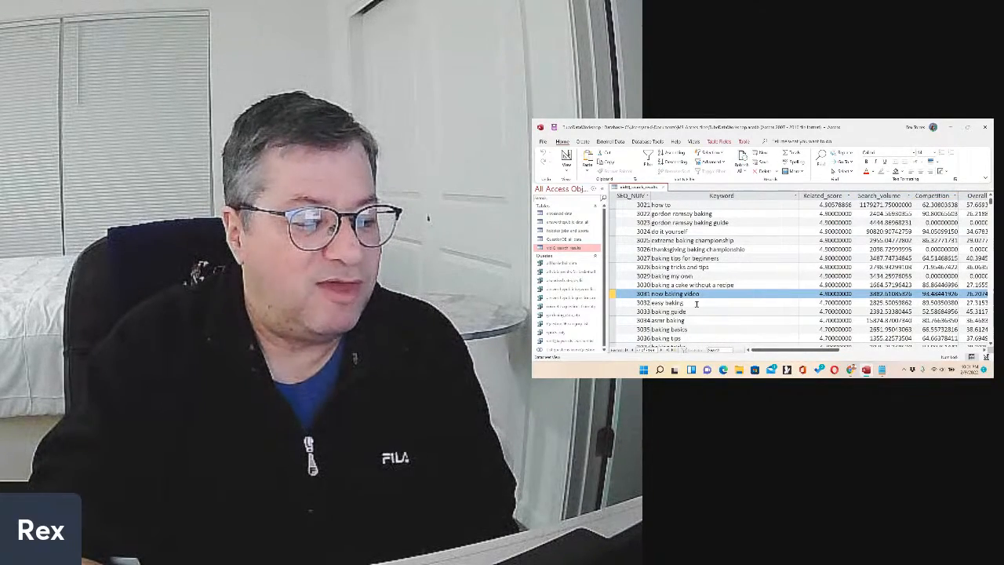
{"action": "left_click", "coordinate": [688, 303]}
{"action": "scroll", "coordinate": [688, 306], "scroll_direction": "down", "scroll_amount": 3}
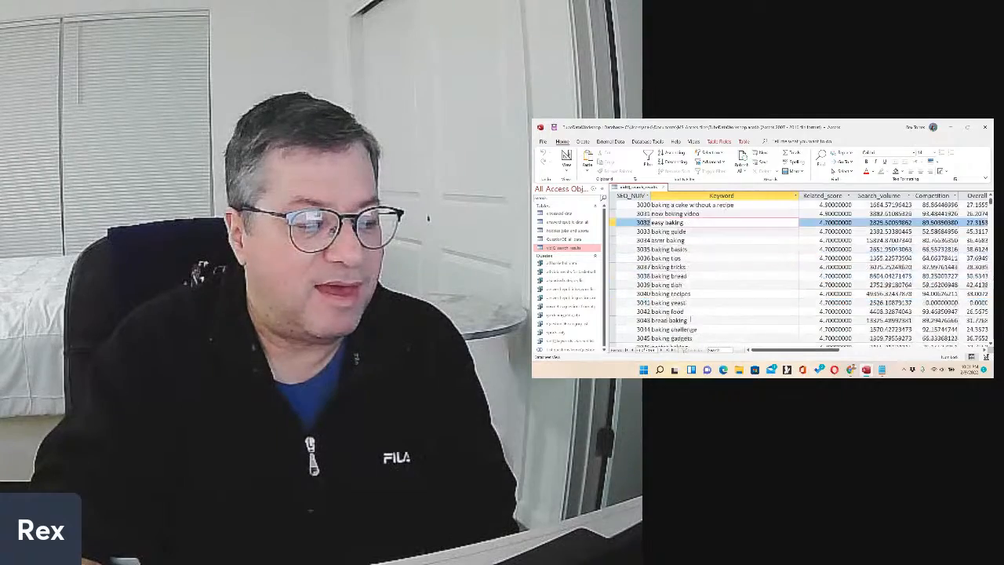
{"action": "double_click", "coordinate": [684, 310]}
{"action": "scroll", "coordinate": [704, 288], "scroll_direction": "down", "scroll_amount": 2}
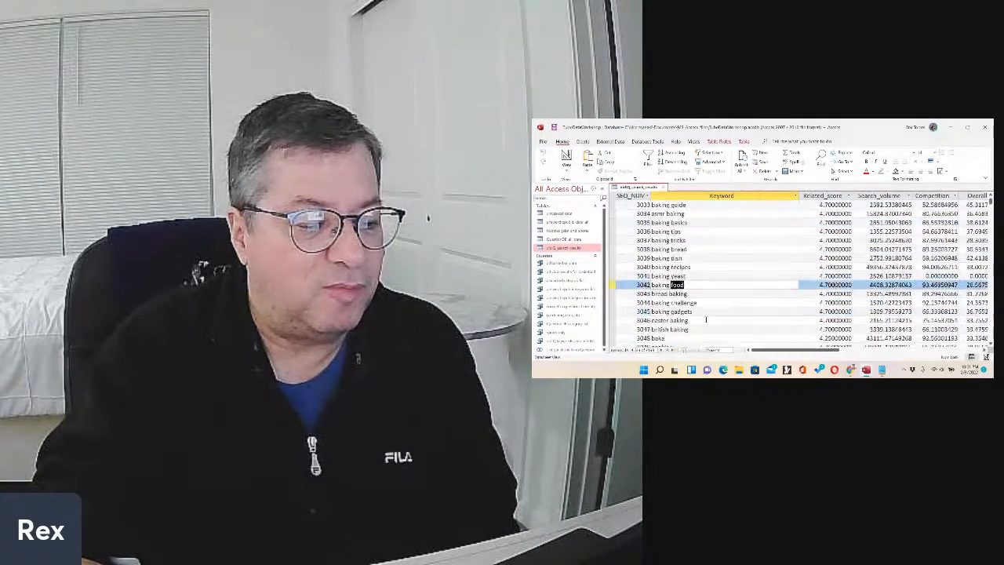
{"action": "scroll", "coordinate": [699, 291], "scroll_direction": "down", "scroll_amount": 2}
{"action": "scroll", "coordinate": [869, 329], "scroll_direction": "down", "scroll_amount": 4}
{"action": "scroll", "coordinate": [869, 330], "scroll_direction": "down", "scroll_amount": 1}
{"action": "scroll", "coordinate": [847, 327], "scroll_direction": "right", "scroll_amount": 5}
{"action": "scroll", "coordinate": [832, 324], "scroll_direction": "down", "scroll_amount": 6}
{"action": "scroll", "coordinate": [820, 317], "scroll_direction": "down", "scroll_amount": 4}
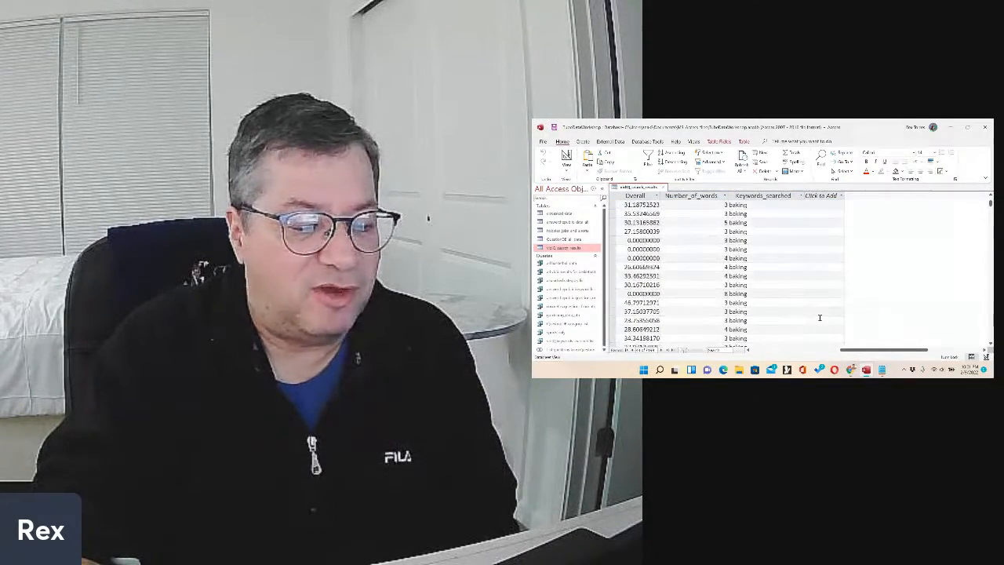
{"action": "left_click", "coordinate": [777, 352]}
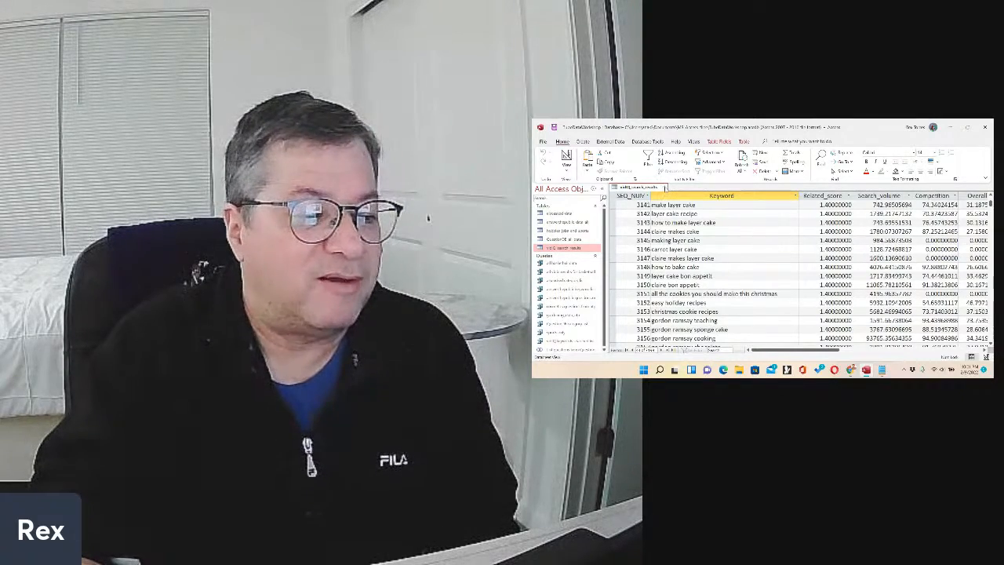
{"action": "left_click", "coordinate": [665, 188]}
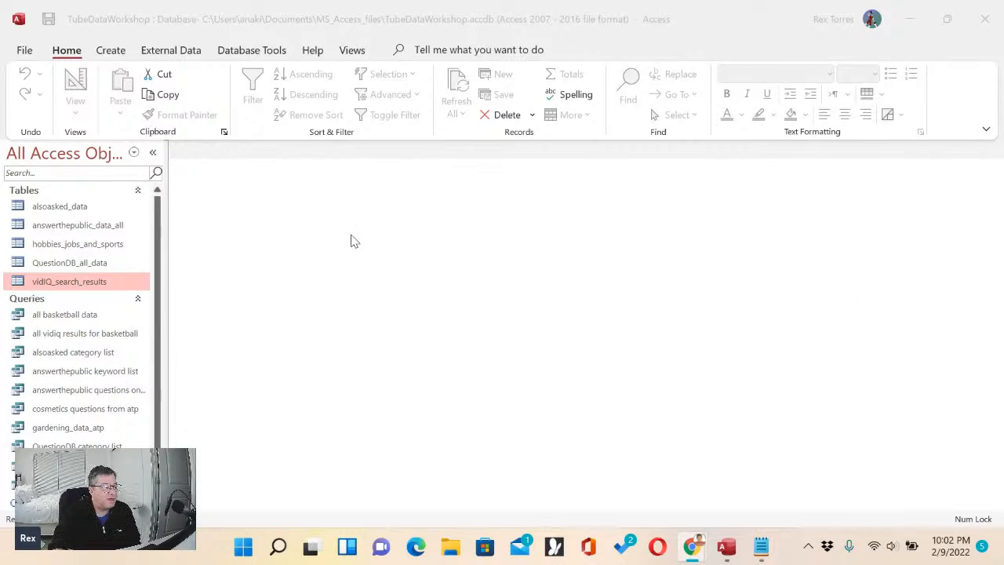
- Create a new query in Design view based on the vidIQ_search_results table and enlarge its field list to show all fields
{"action": "left_click", "coordinate": [126, 51]}
{"action": "left_click", "coordinate": [113, 52]}
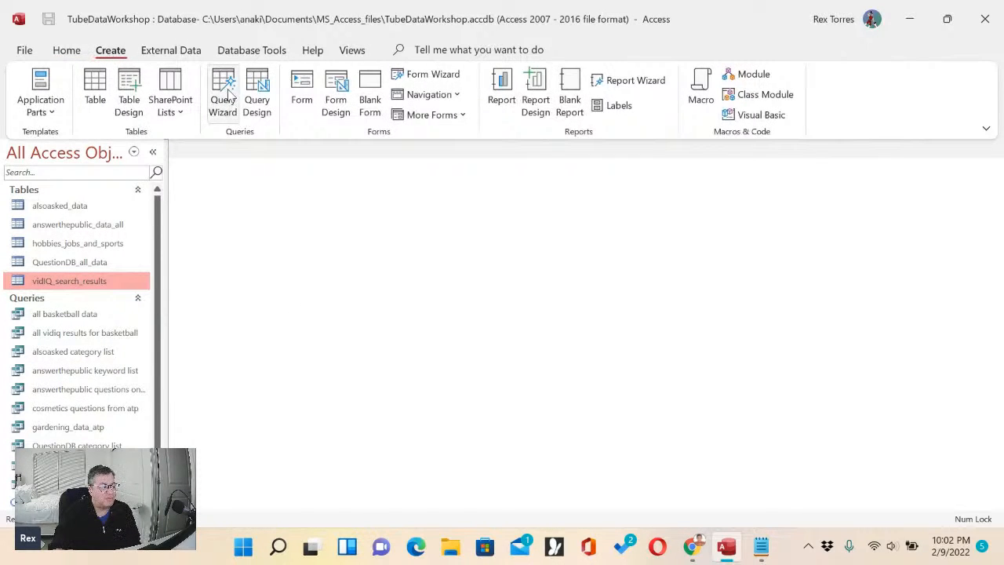
{"action": "left_click", "coordinate": [263, 98]}
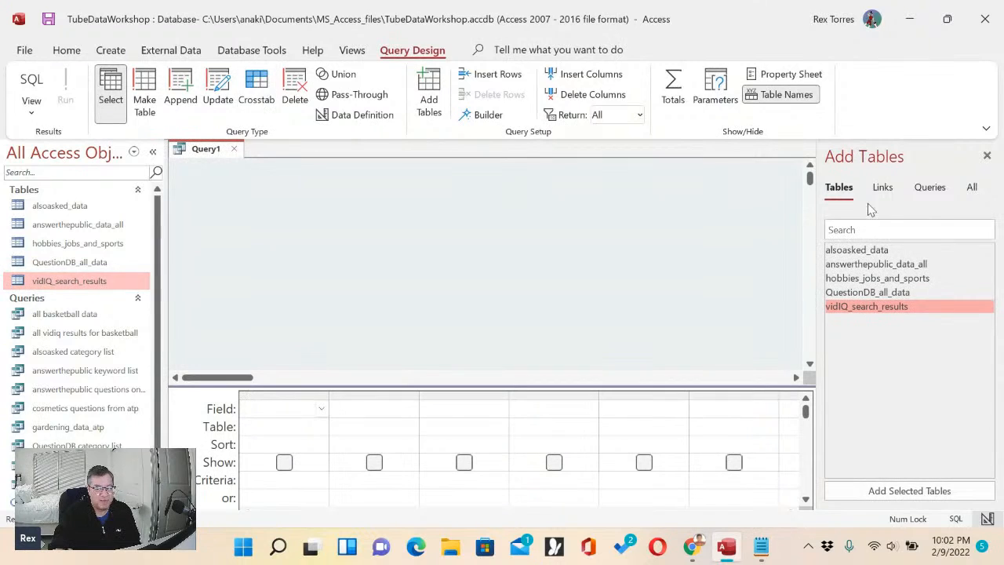
{"action": "double_click", "coordinate": [868, 307]}
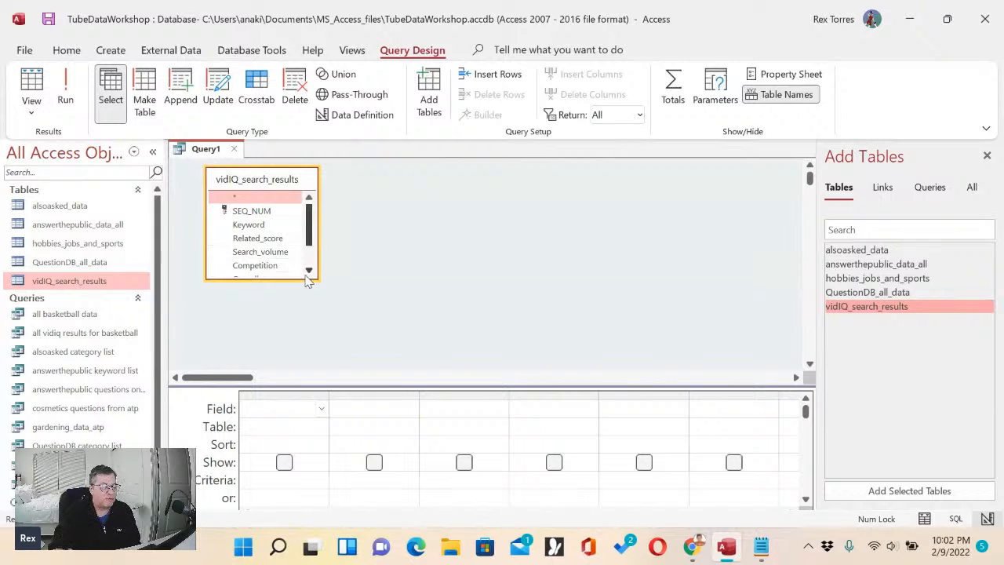
{"action": "left_click_drag", "start_coordinate": [313, 280], "coordinate": [310, 330]}
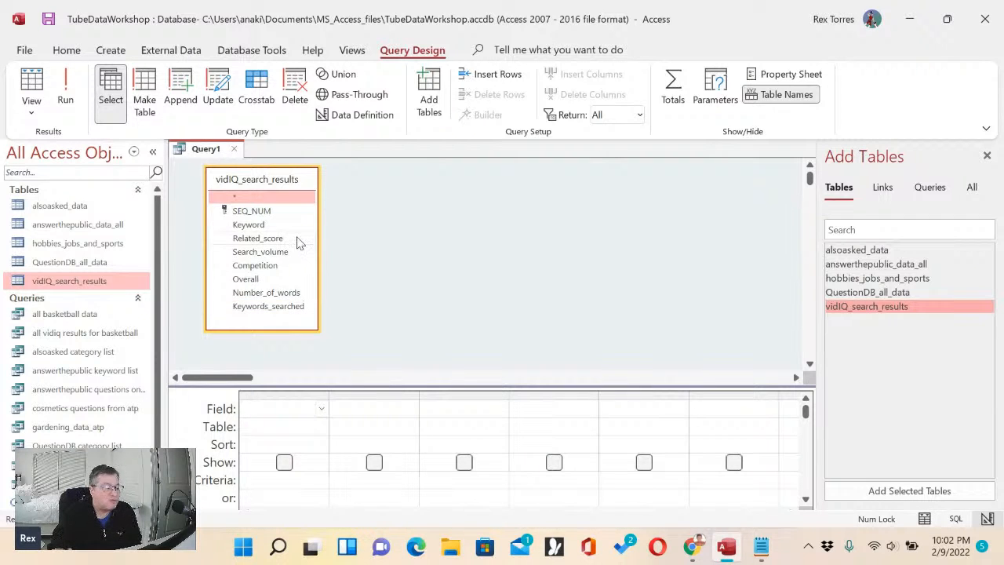
- Add the Keyword, Related_score, Search_volume, Competition, Overall, Number_of_words and Keywords_searched fields to the query
{"action": "double_click", "coordinate": [249, 227]}
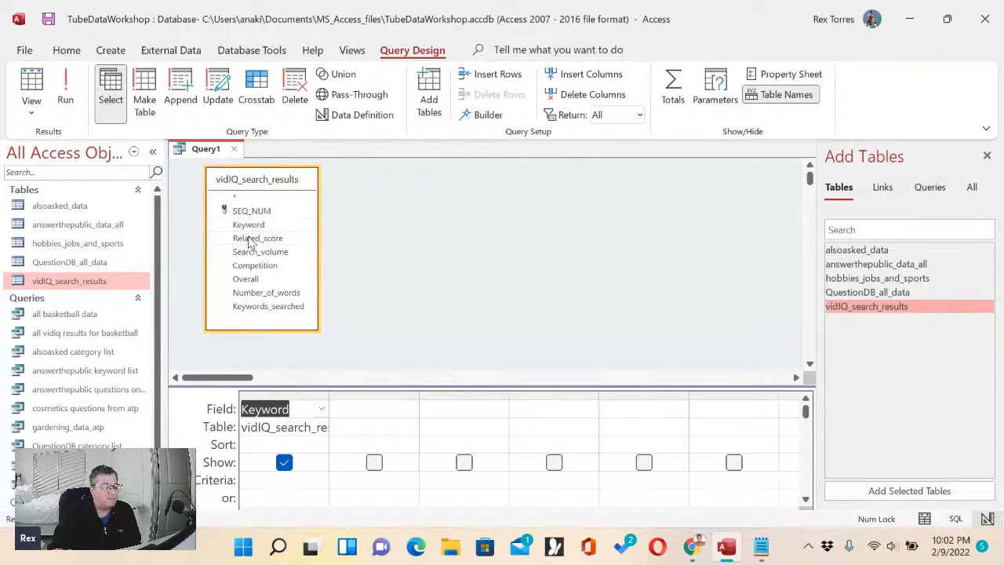
{"action": "left_click", "coordinate": [251, 240]}
{"action": "double_click", "coordinate": [250, 240]}
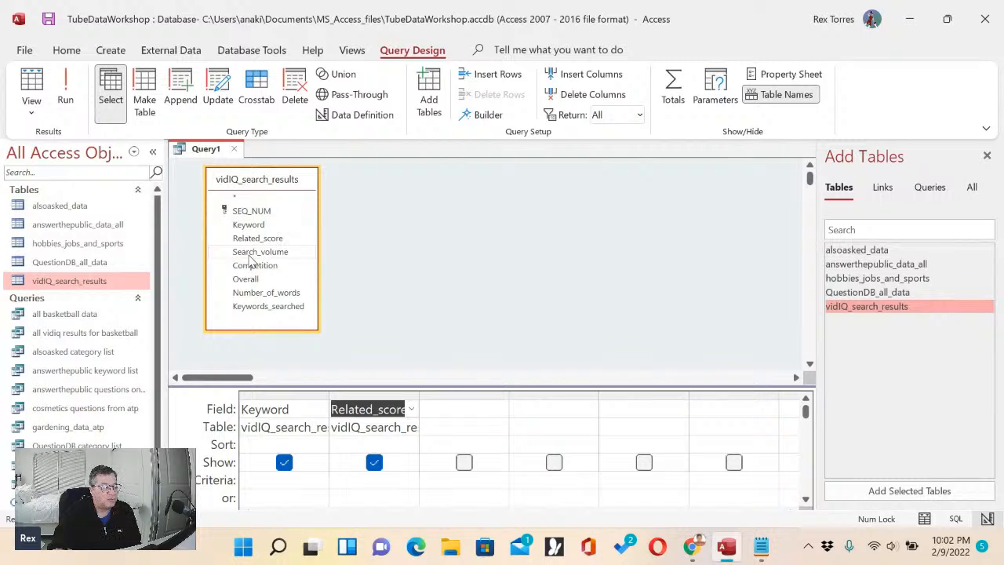
{"action": "double_click", "coordinate": [251, 254]}
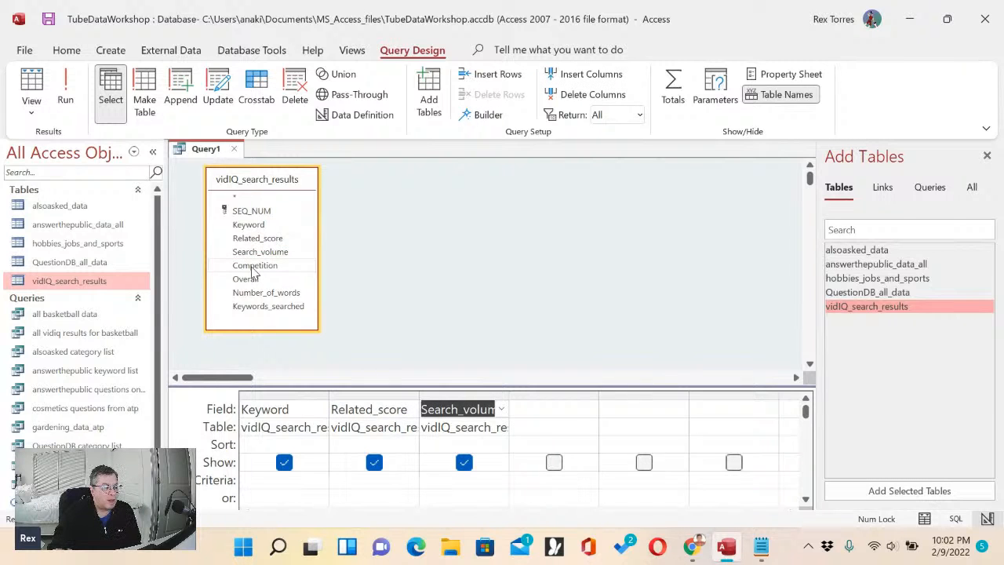
{"action": "double_click", "coordinate": [253, 268]}
{"action": "double_click", "coordinate": [250, 280]}
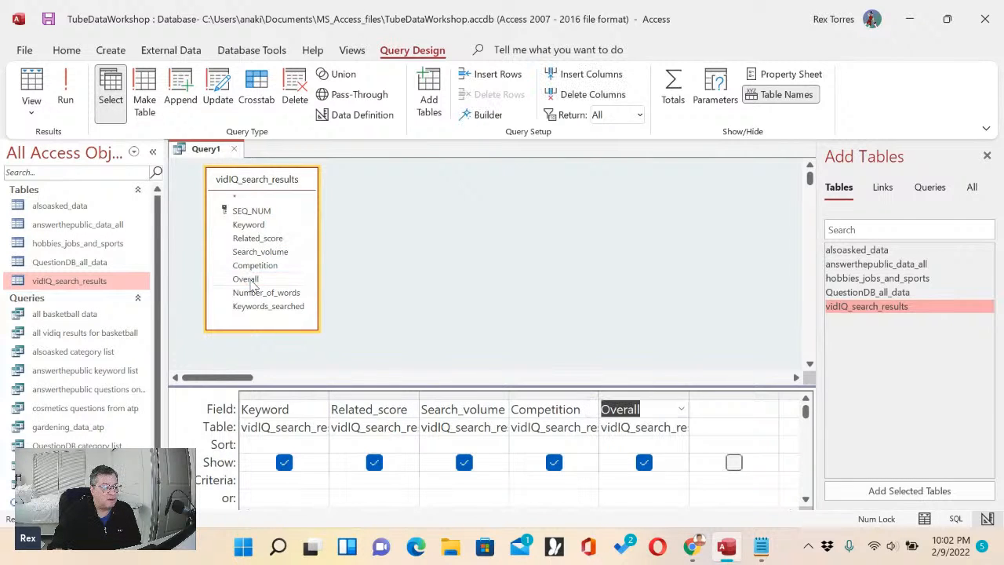
{"action": "double_click", "coordinate": [267, 292]}
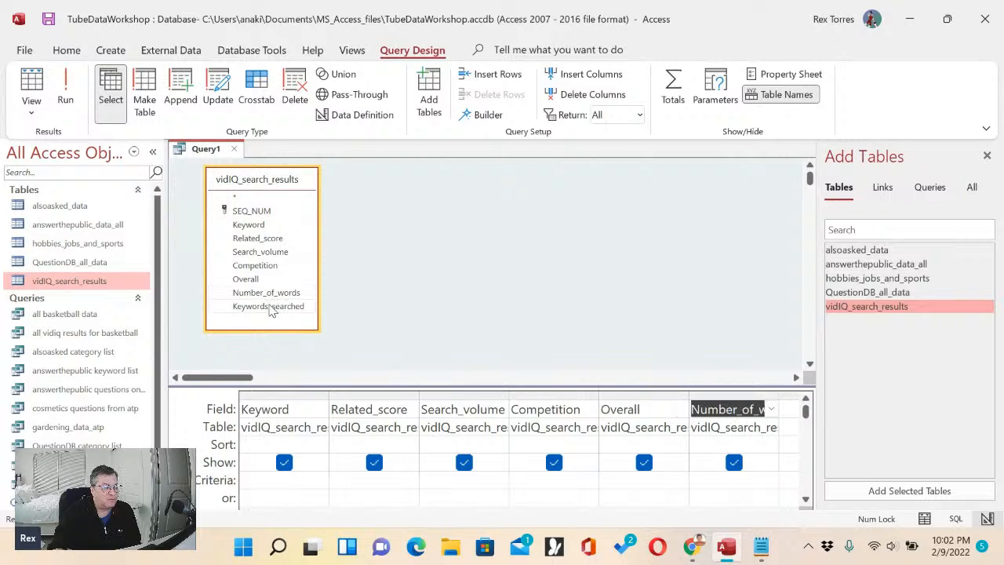
{"action": "double_click", "coordinate": [269, 307]}
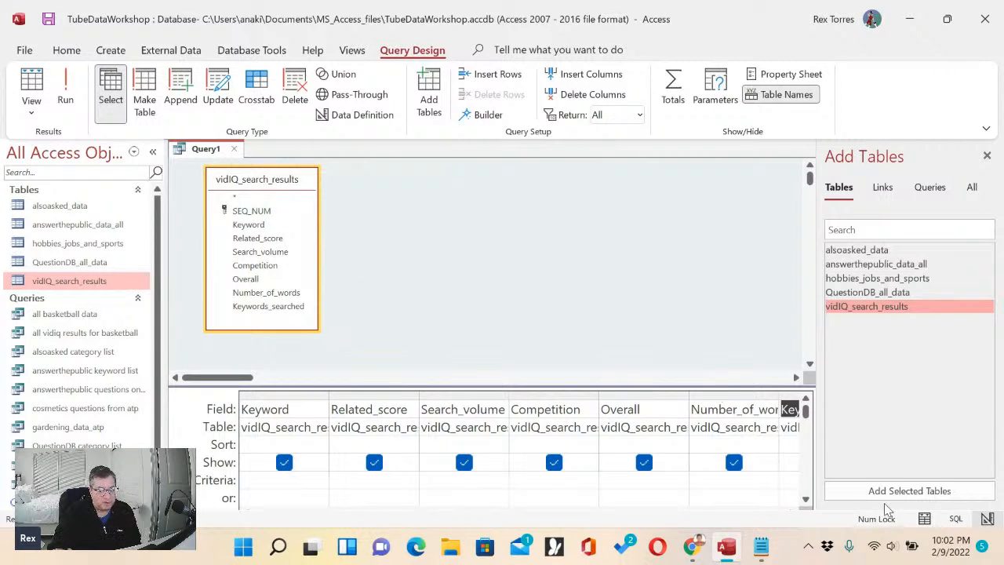
- Narrow the Overall column and widen the Keywords_searched column in the query design grid
{"action": "left_click", "coordinate": [761, 547]}
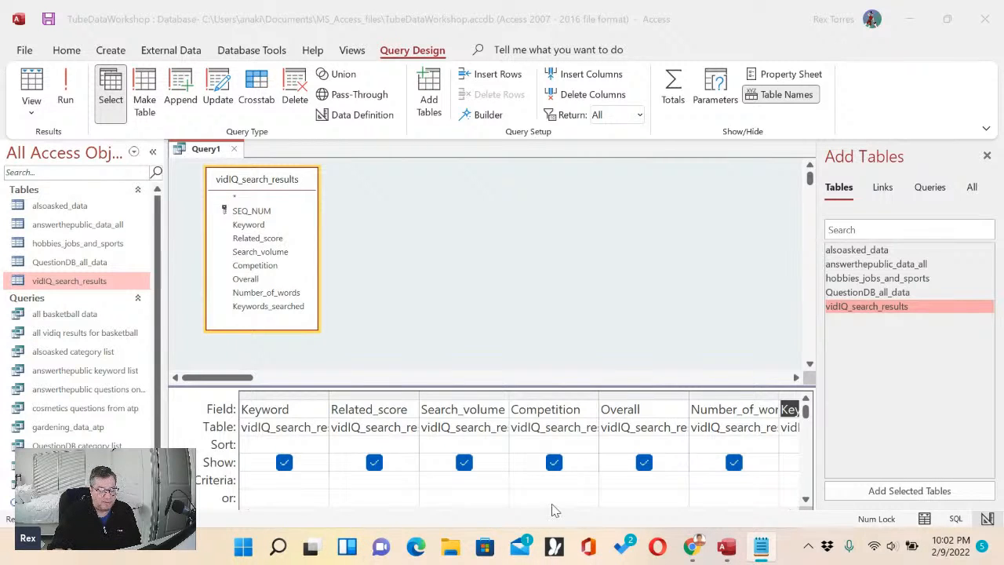
{"action": "left_click", "coordinate": [680, 480]}
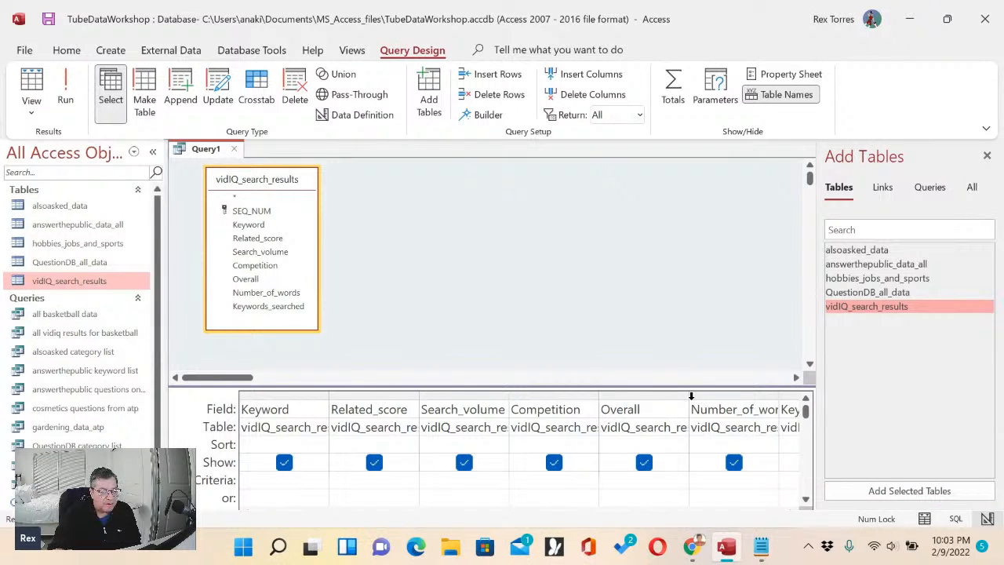
{"action": "left_click_drag", "start_coordinate": [690, 403], "coordinate": [648, 403]}
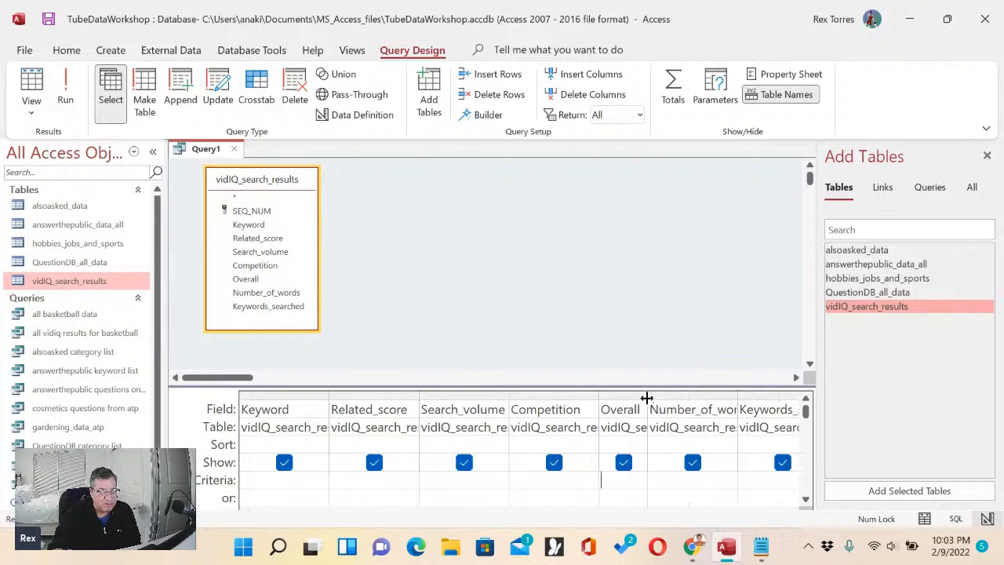
{"action": "left_click", "coordinate": [765, 484]}
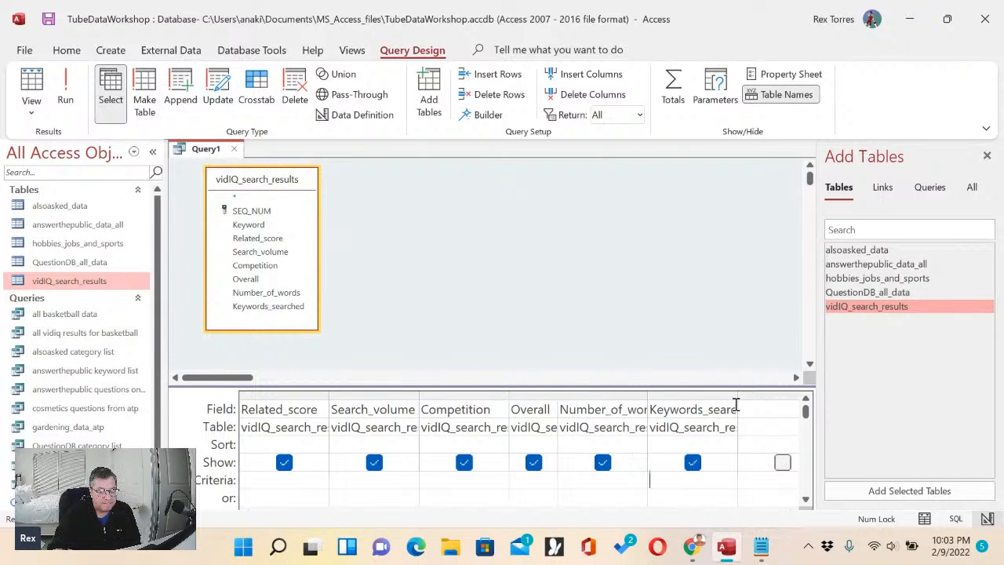
{"action": "left_click_drag", "start_coordinate": [736, 396], "coordinate": [780, 398]}
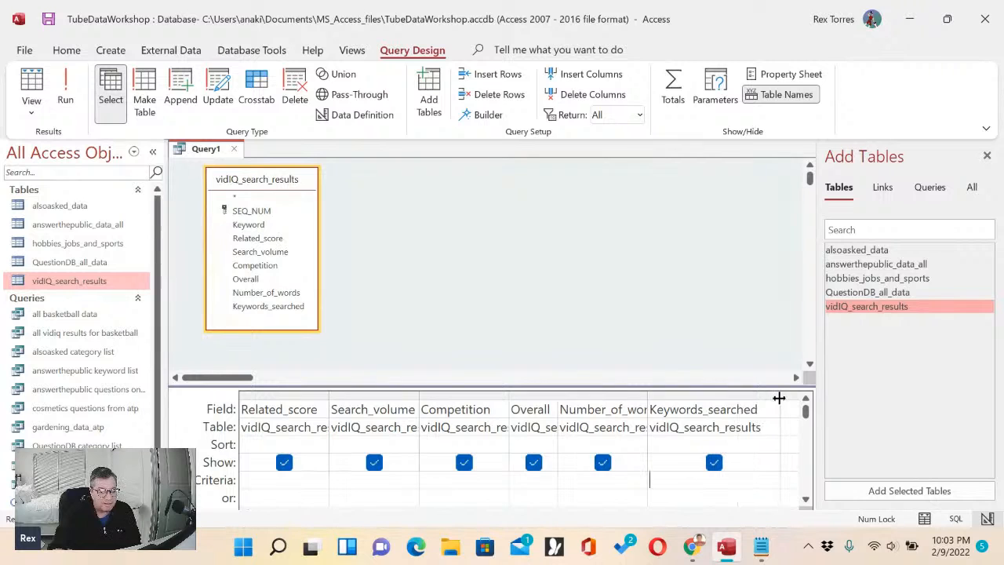
- Set the Keywords_searched criteria to "baking" or "cooking" on separate rows
{"action": "left_click", "coordinate": [674, 480]}
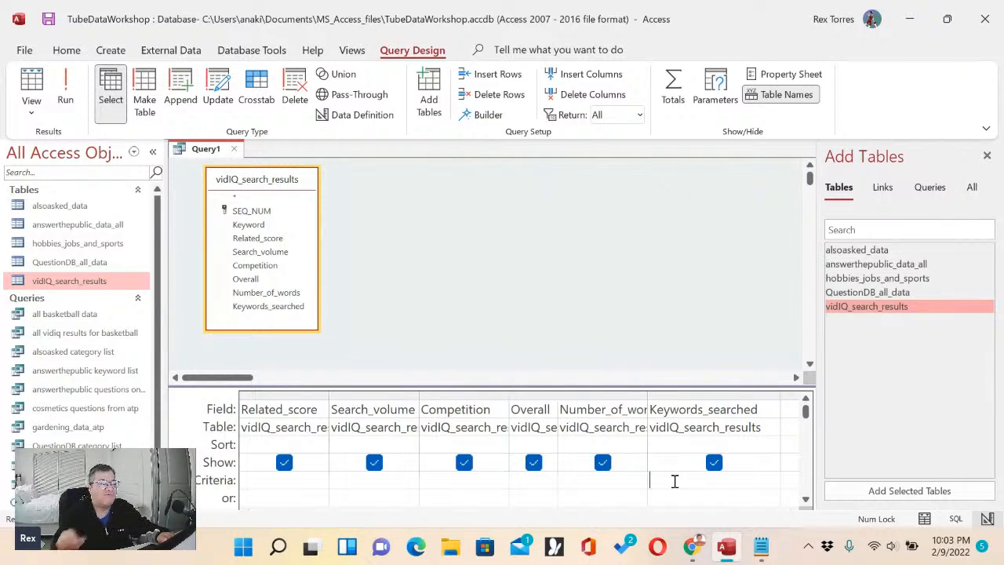
{"action": "type", "text": "baking"}
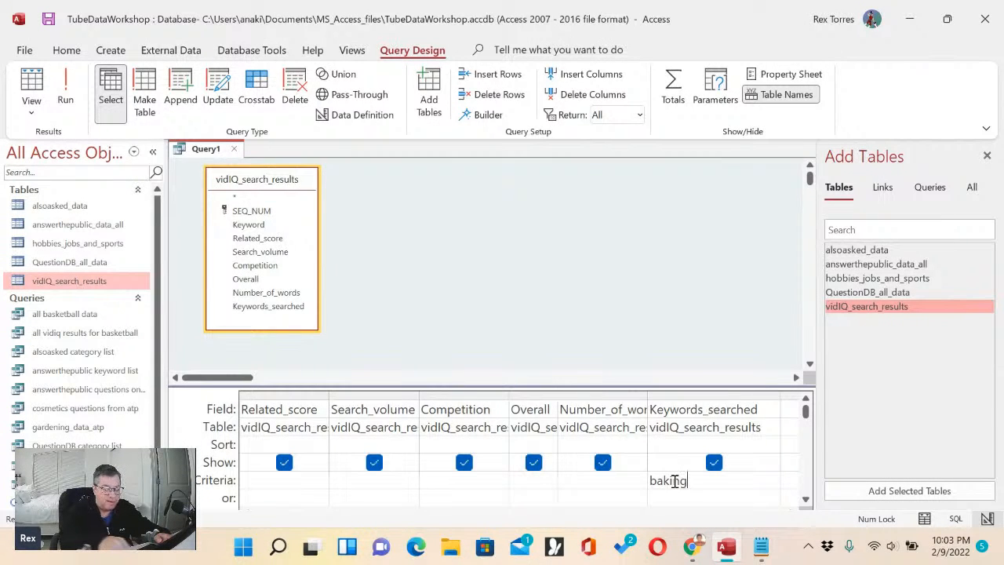
{"action": "key", "text": "Return"}
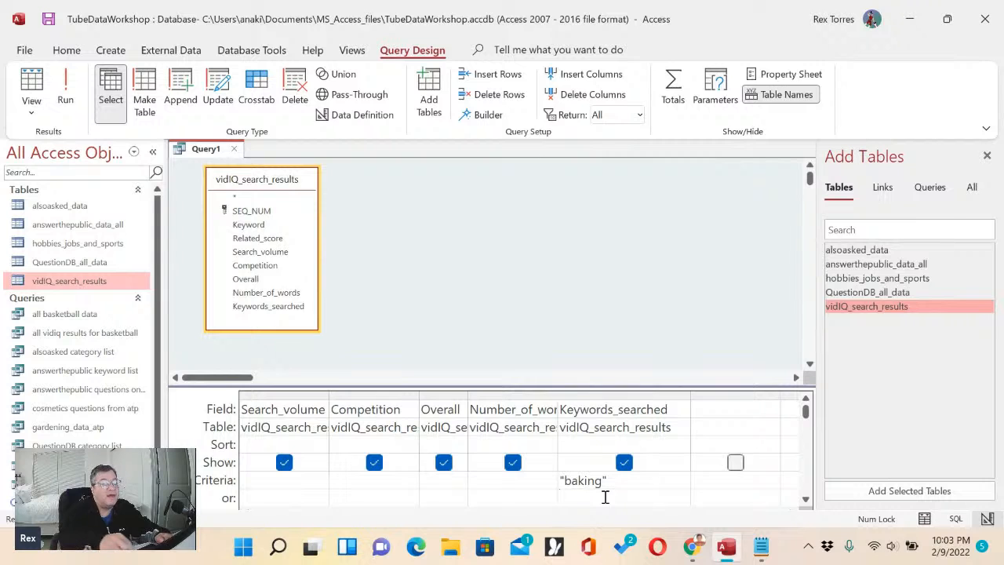
{"action": "type", "text": "cooking"}
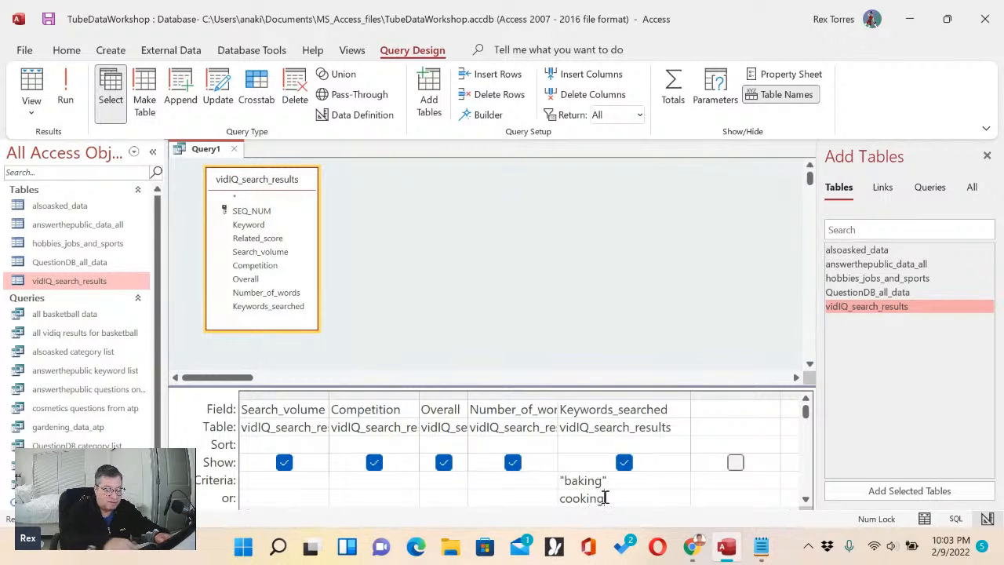
{"action": "key", "text": "Tab"}
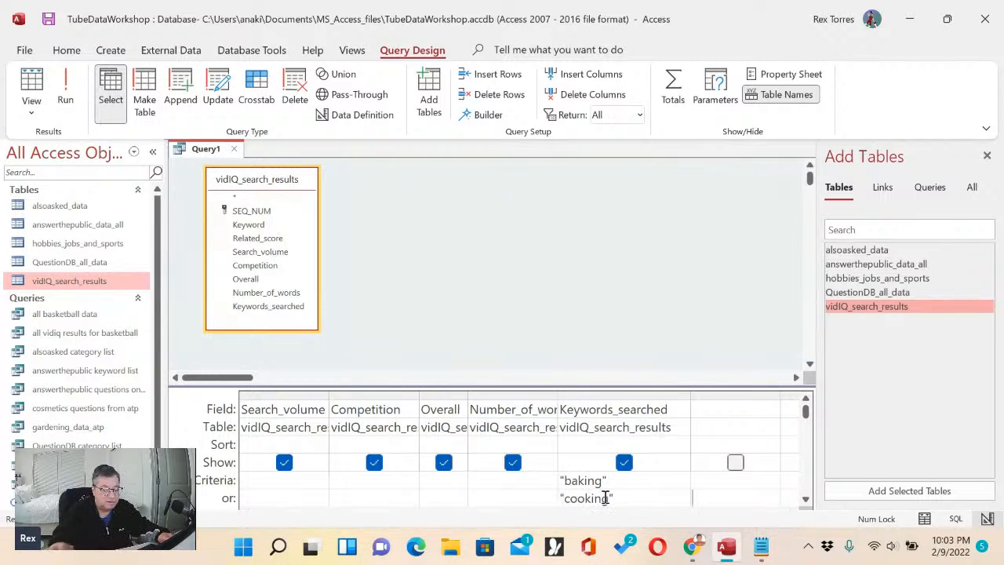
- Add "eating" and "food" as further alternative criteria for Keywords_searched, each on its own row
{"action": "left_click", "coordinate": [806, 500]}
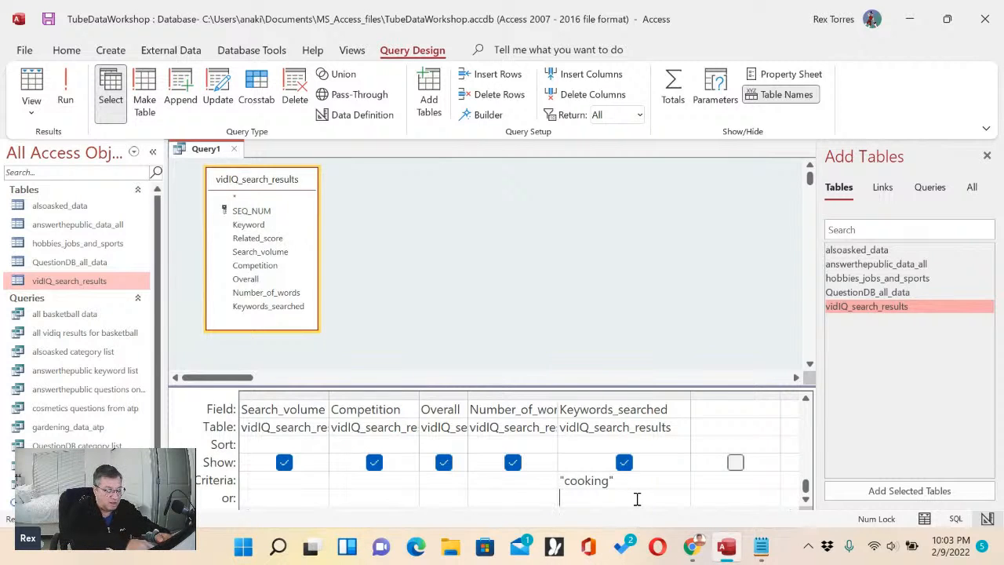
{"action": "key", "text": "Tab"}
{"action": "left_click", "coordinate": [806, 502]}
{"action": "left_click", "coordinate": [626, 497]}
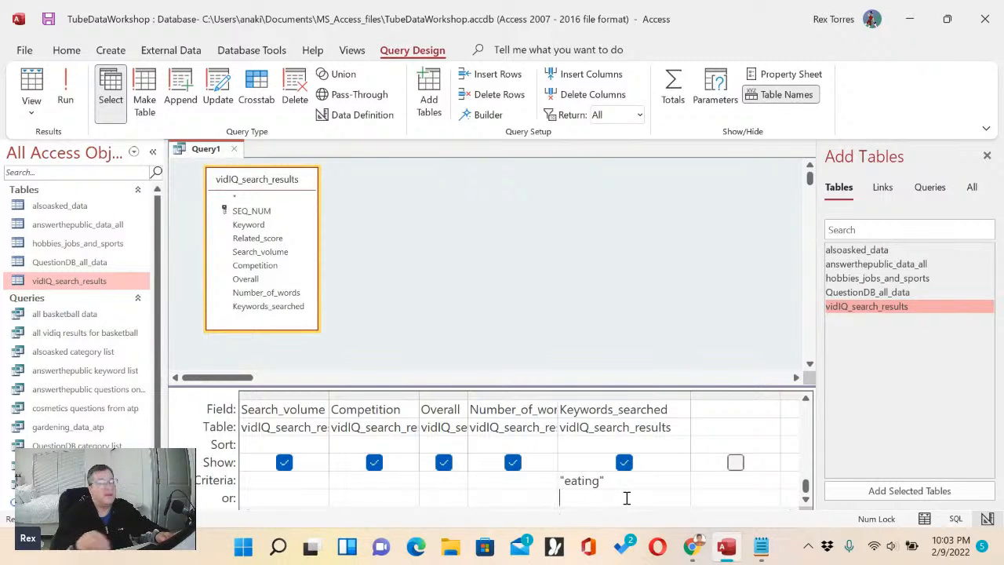
{"action": "type", "text": "food"}
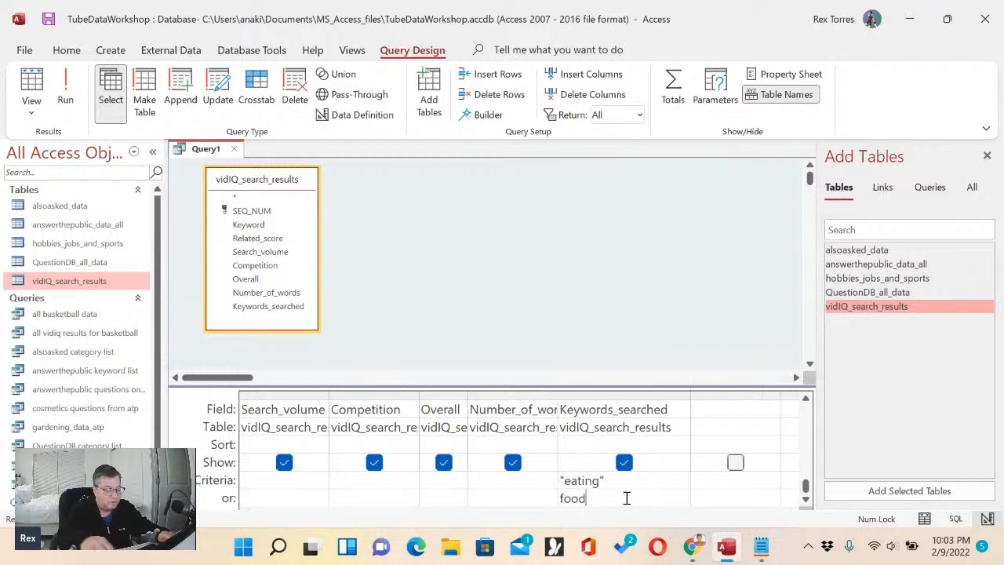
{"action": "key", "text": "Return"}
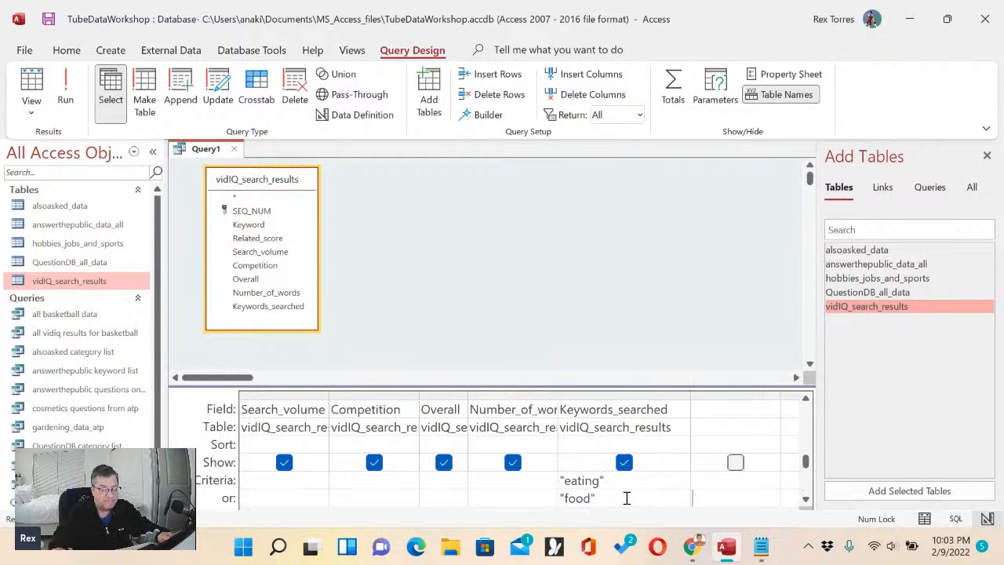
- Add "nutrition" and "restaurants" as further alternative criteria for Keywords_searched, each on its own row
{"action": "left_click", "coordinate": [806, 500]}
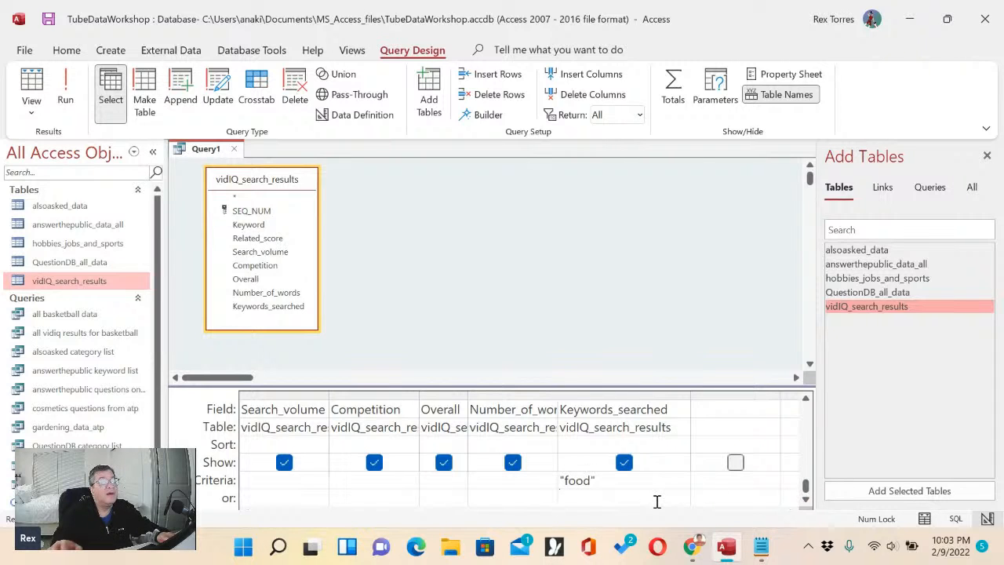
{"action": "type", "text": "nutrition"}
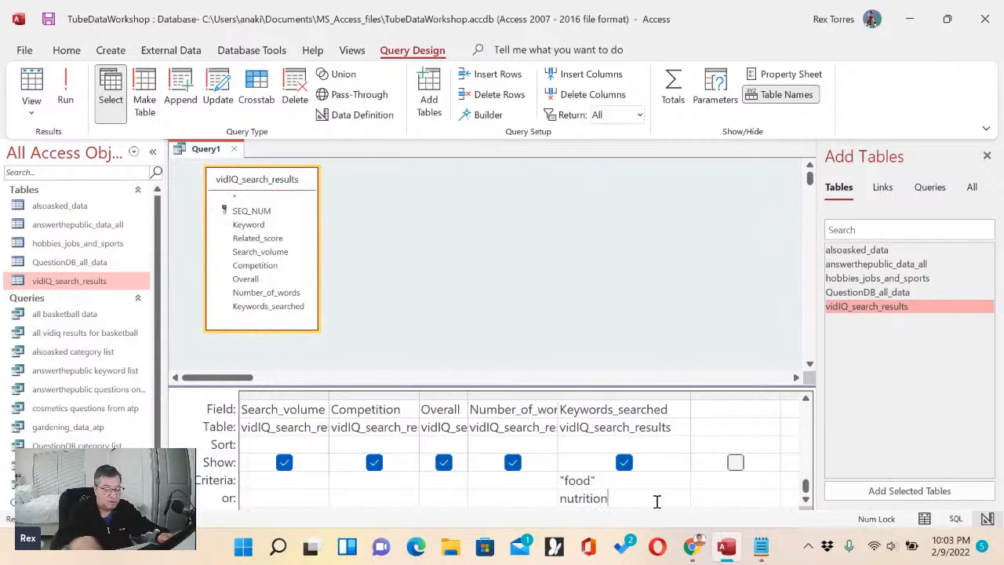
{"action": "key", "text": "Return"}
{"action": "left_click", "coordinate": [806, 499]}
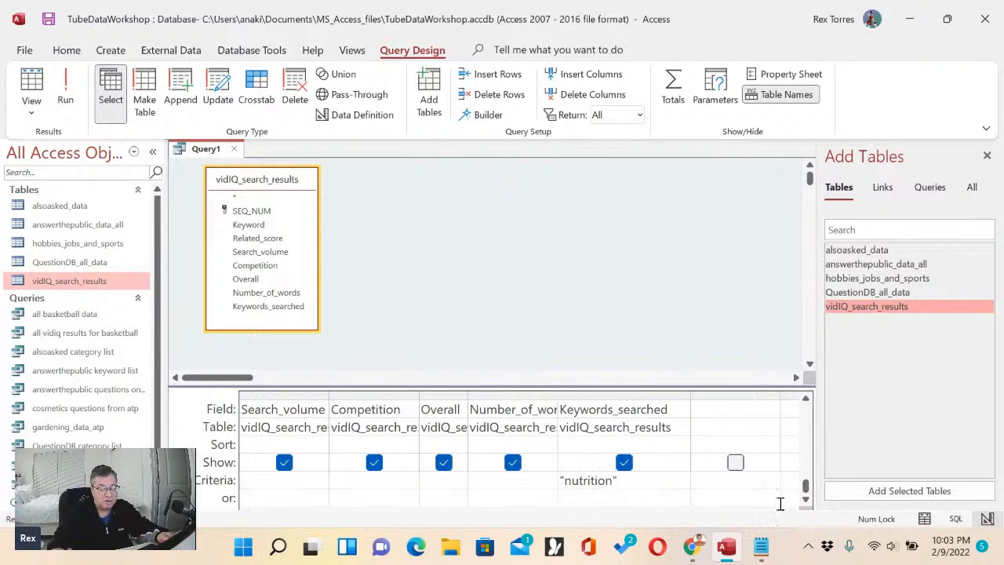
{"action": "left_click", "coordinate": [667, 499]}
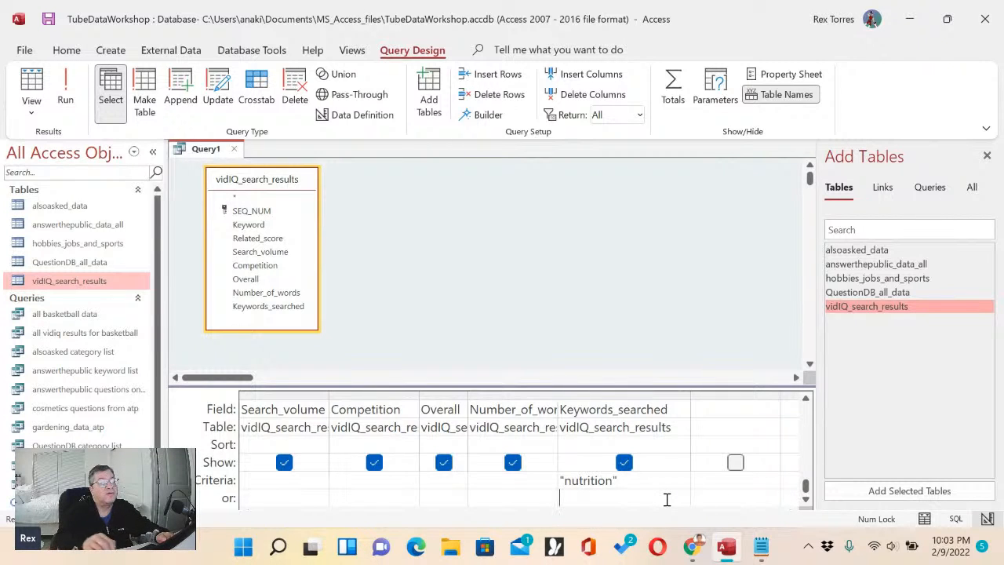
{"action": "type", "text": "restaurants"}
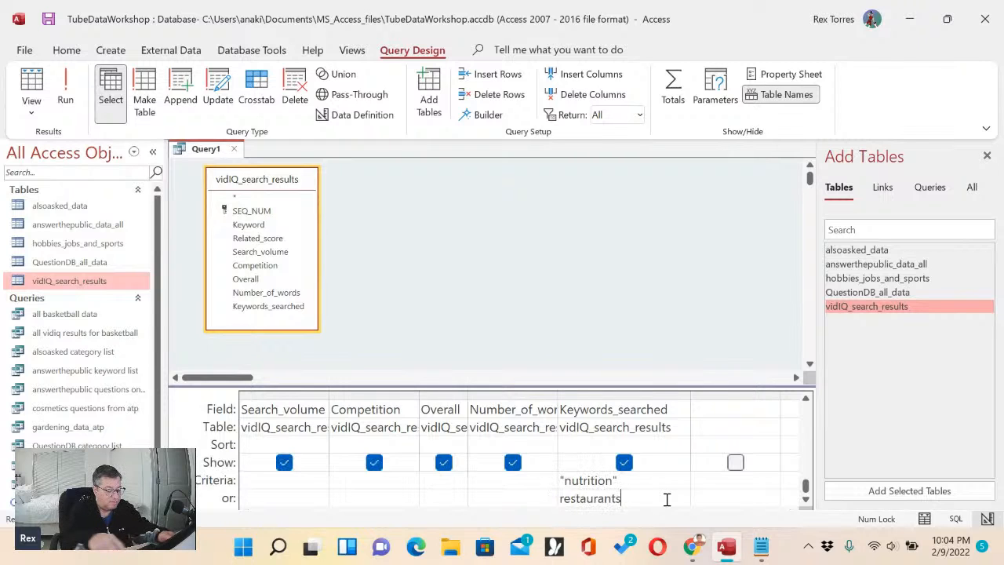
{"action": "key", "text": "Return"}
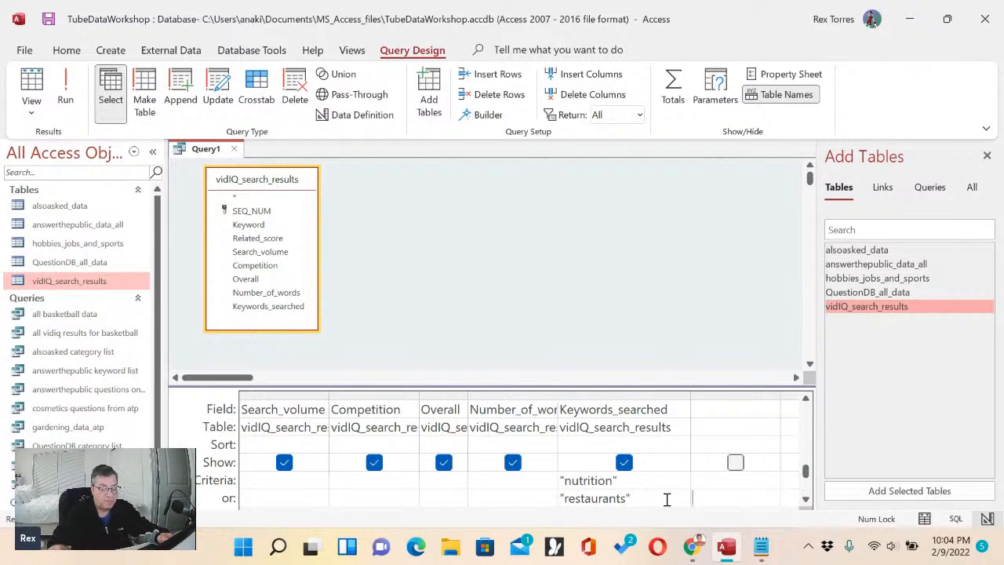
{"action": "left_click", "coordinate": [807, 500]}
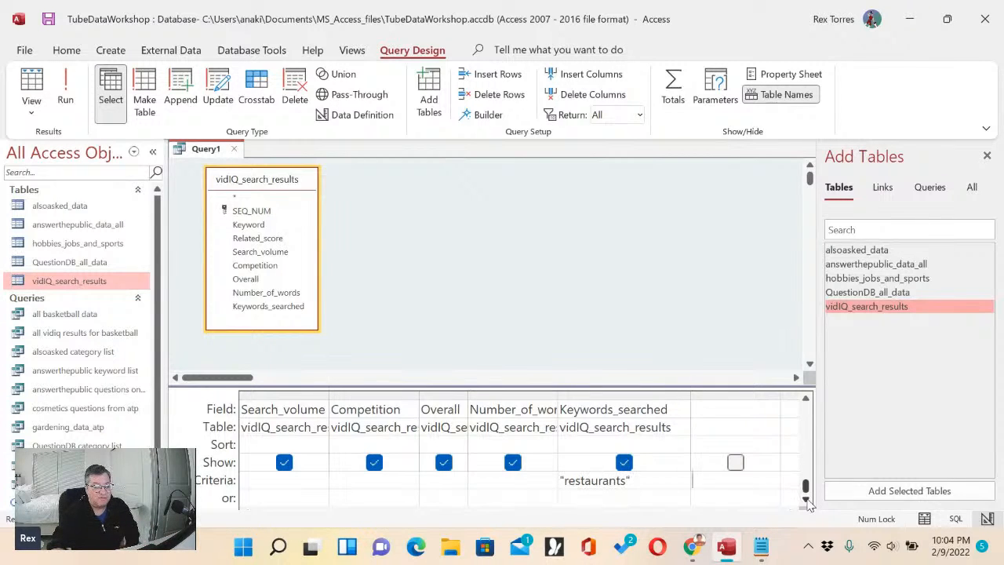
- Widen the Overall column in the query design grid so that its table name has more room
{"action": "left_click", "coordinate": [807, 401]}
{"action": "left_click", "coordinate": [806, 402]}
{"action": "left_click", "coordinate": [806, 401]}
{"action": "left_click", "coordinate": [806, 402]}
{"action": "left_click", "coordinate": [806, 402]}
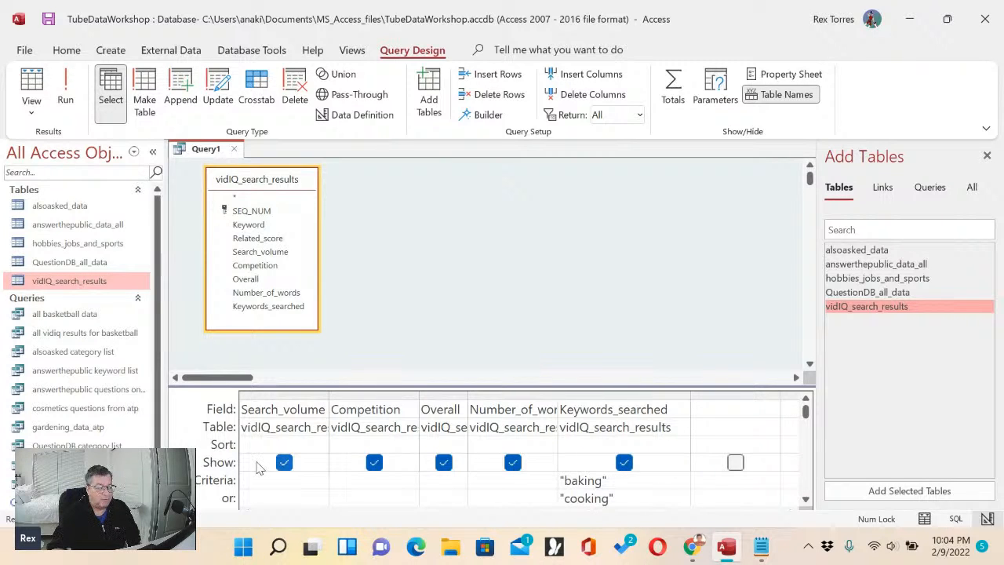
{"action": "left_click", "coordinate": [469, 395]}
{"action": "left_click_drag", "start_coordinate": [470, 395], "coordinate": [509, 397]}
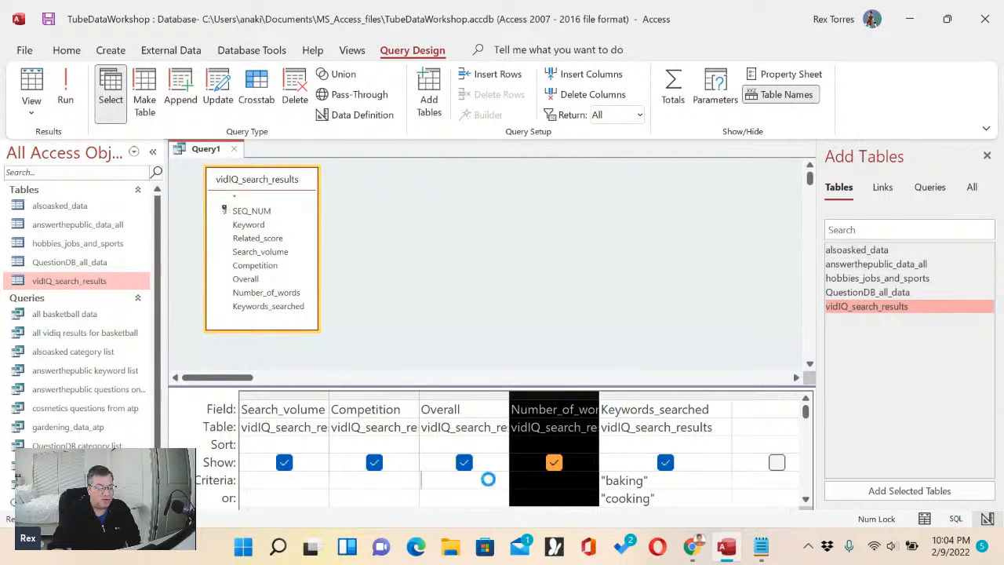
{"action": "left_click", "coordinate": [490, 479]}
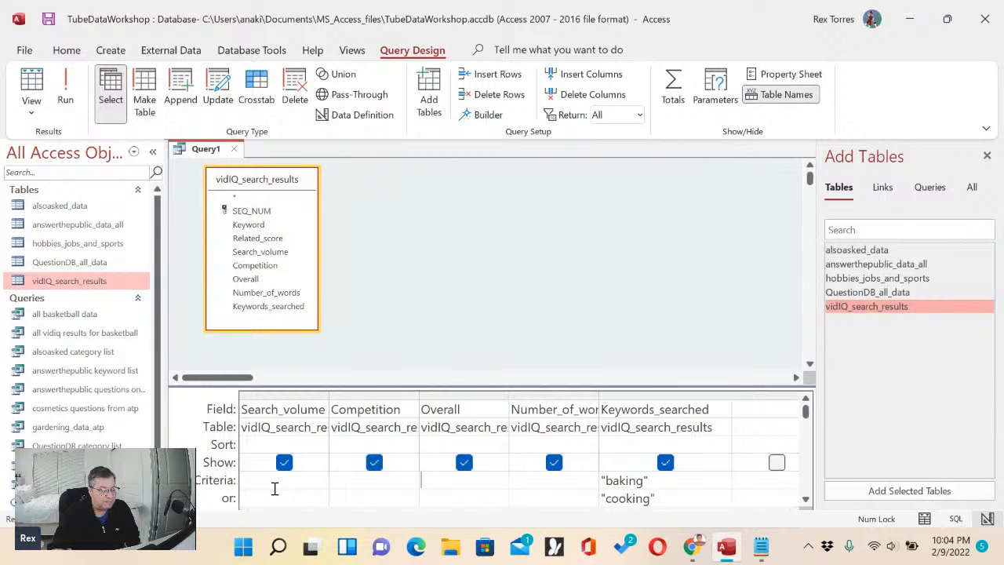
- Sort the query by the Keyword field in ascending order
{"action": "key", "text": "Up"}
{"action": "key", "text": "Home"}
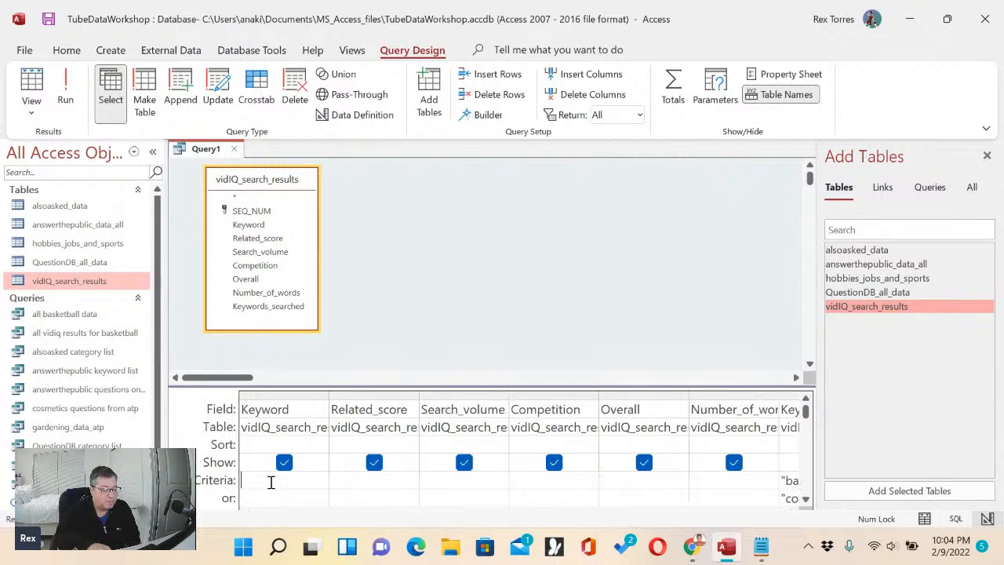
{"action": "key", "text": "End"}
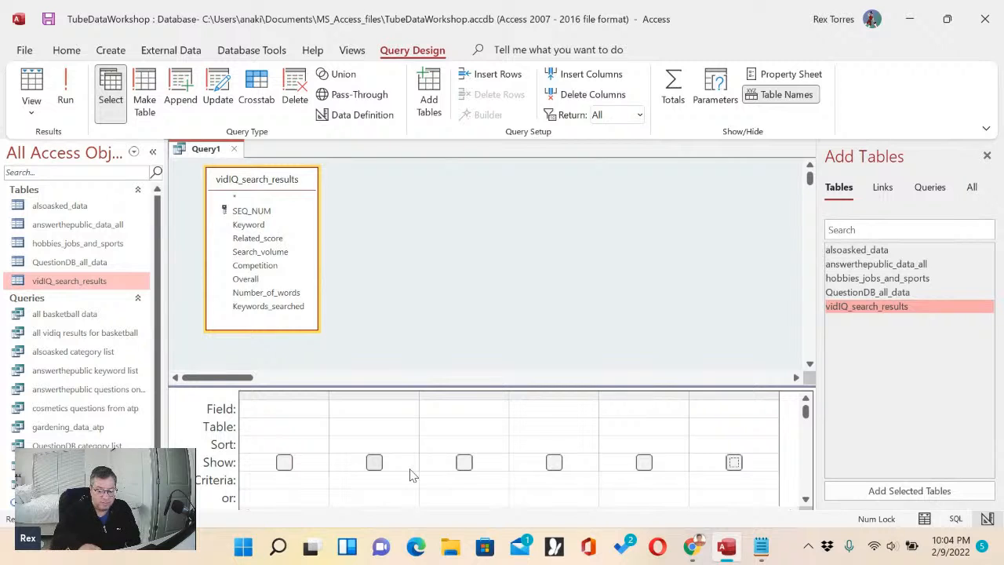
{"action": "key", "text": "Home"}
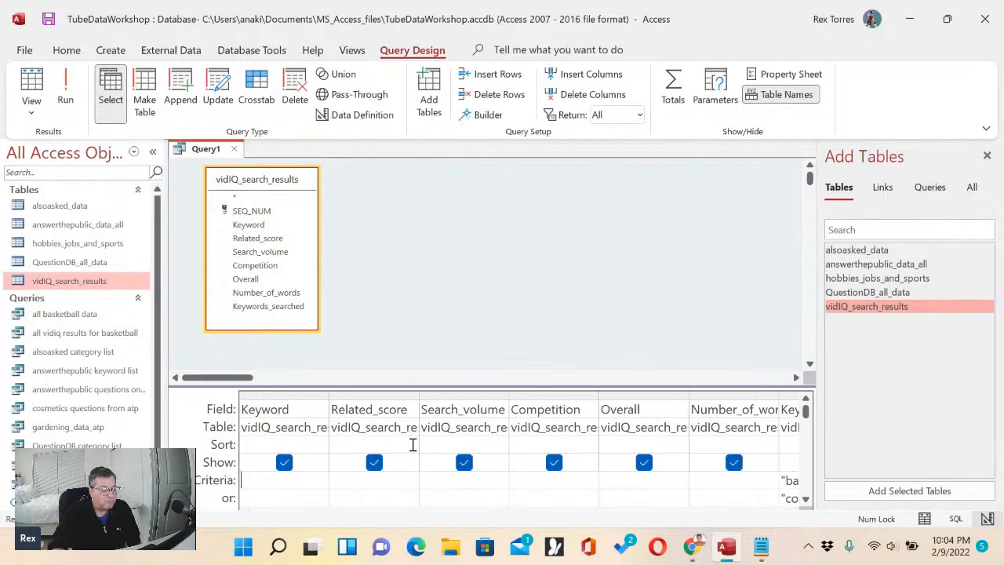
{"action": "left_click", "coordinate": [307, 444]}
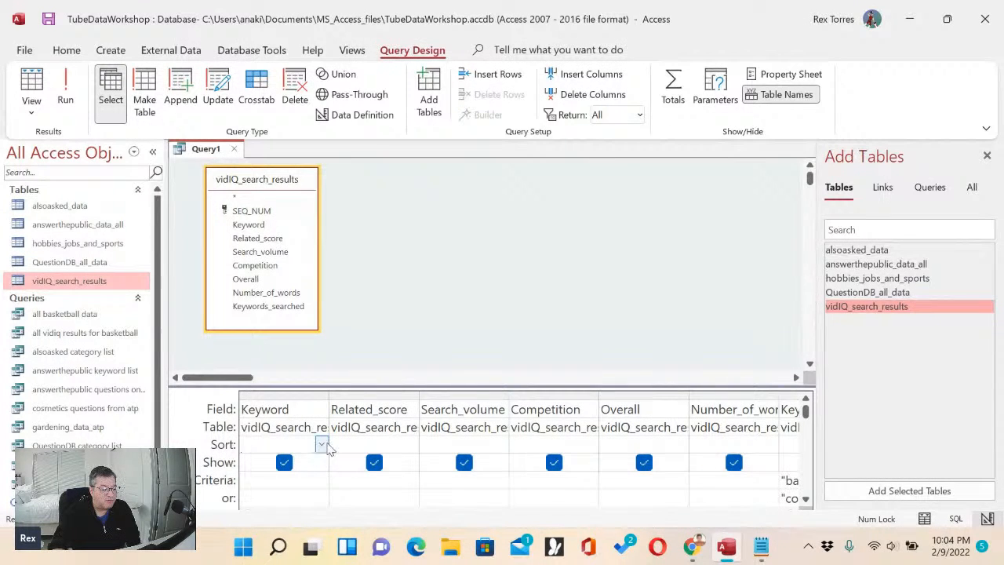
{"action": "left_click", "coordinate": [321, 444]}
{"action": "left_click", "coordinate": [297, 465]}
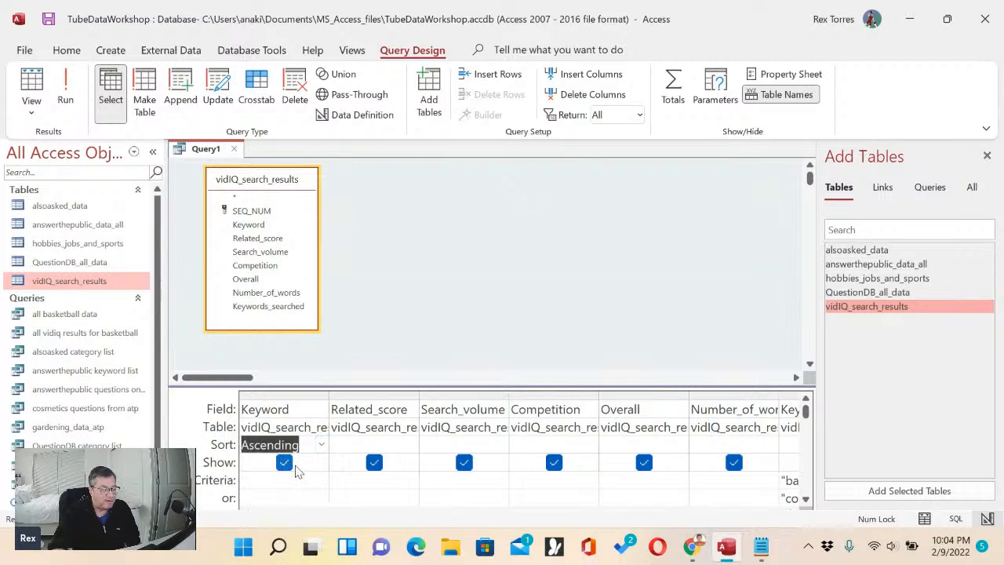
{"action": "left_click", "coordinate": [260, 480]}
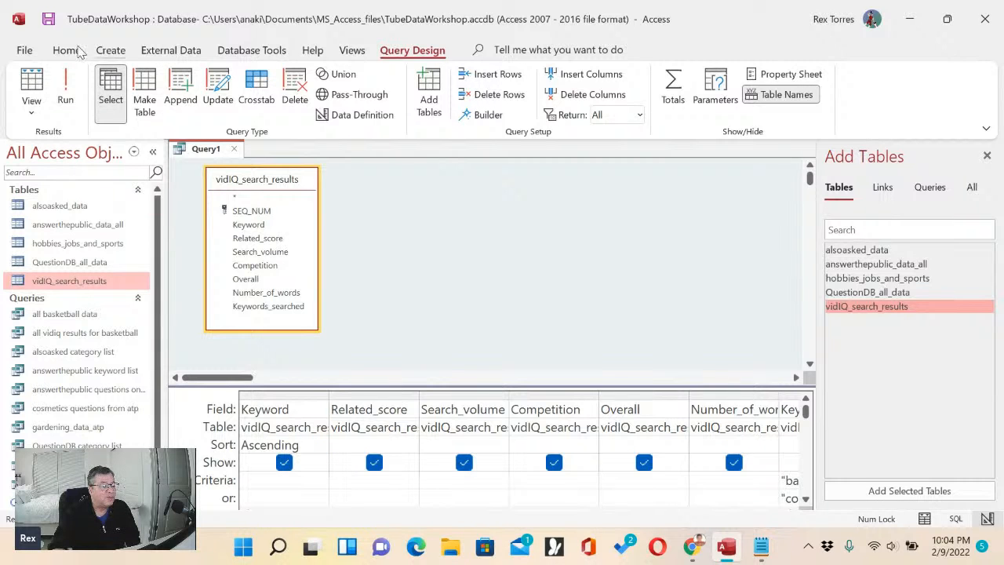
- Save the query as vidiq_search_food_cooking and run it
{"action": "left_click", "coordinate": [48, 19]}
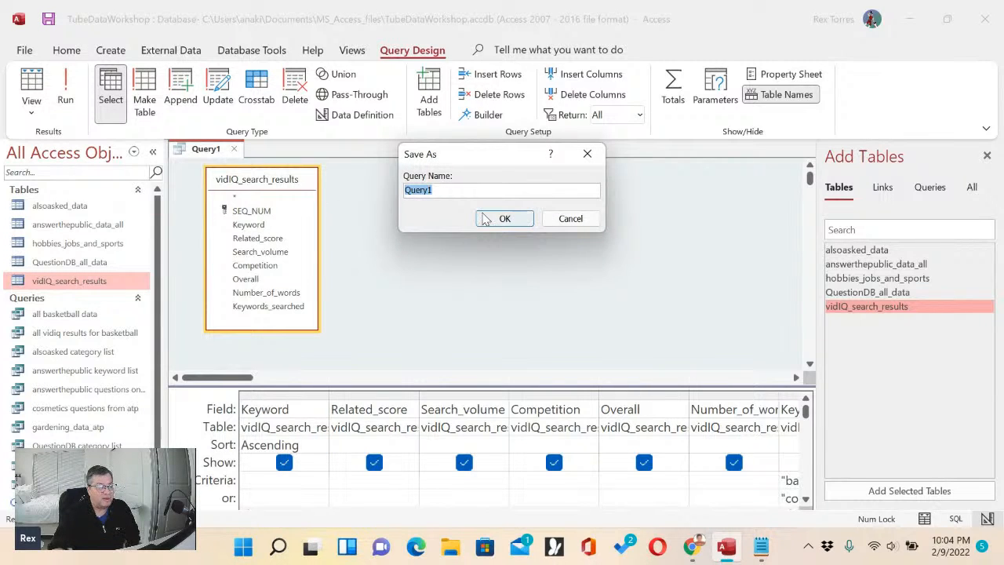
{"action": "type", "text": "vidiq_search_food_cooking"}
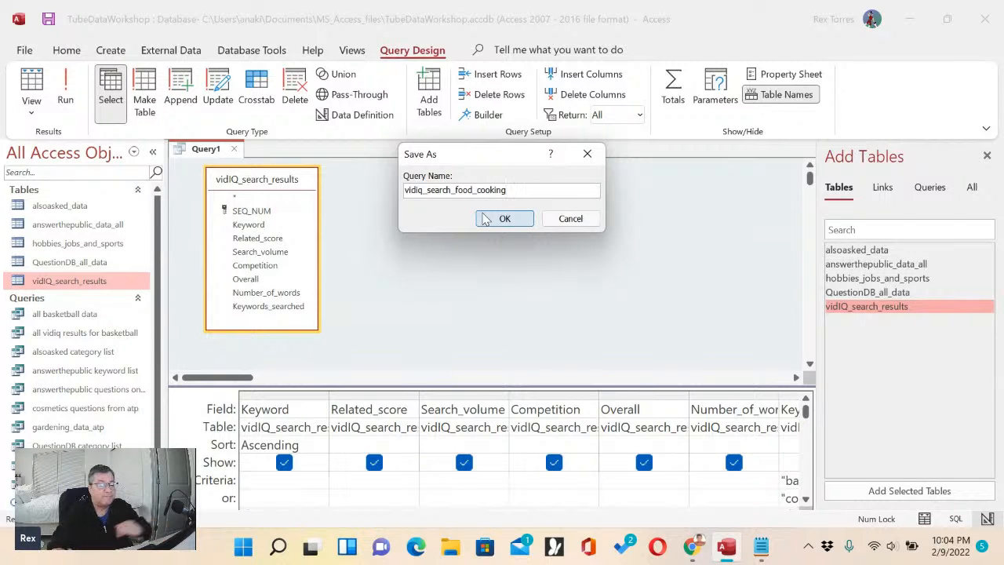
{"action": "left_click", "coordinate": [505, 218]}
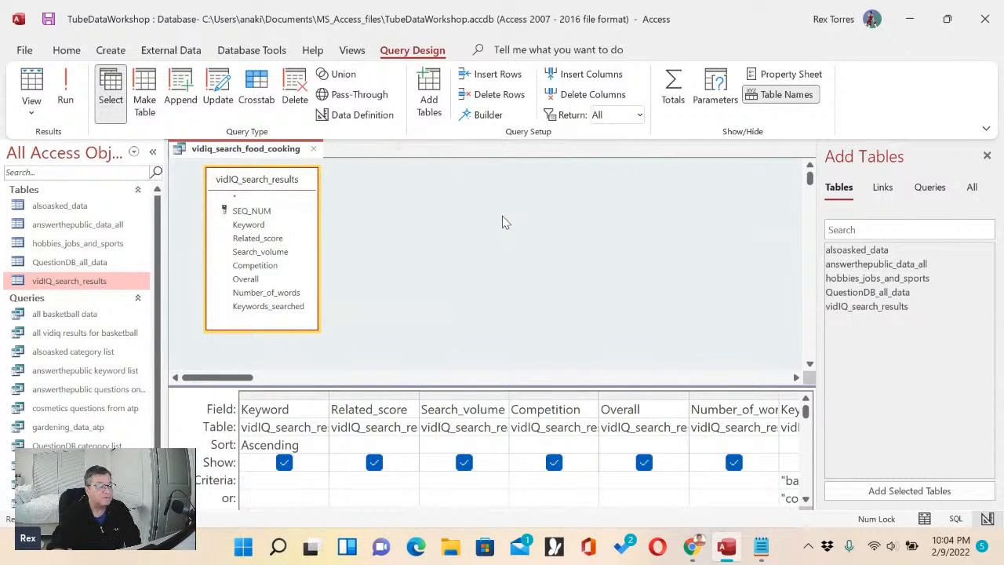
{"action": "left_click", "coordinate": [68, 100]}
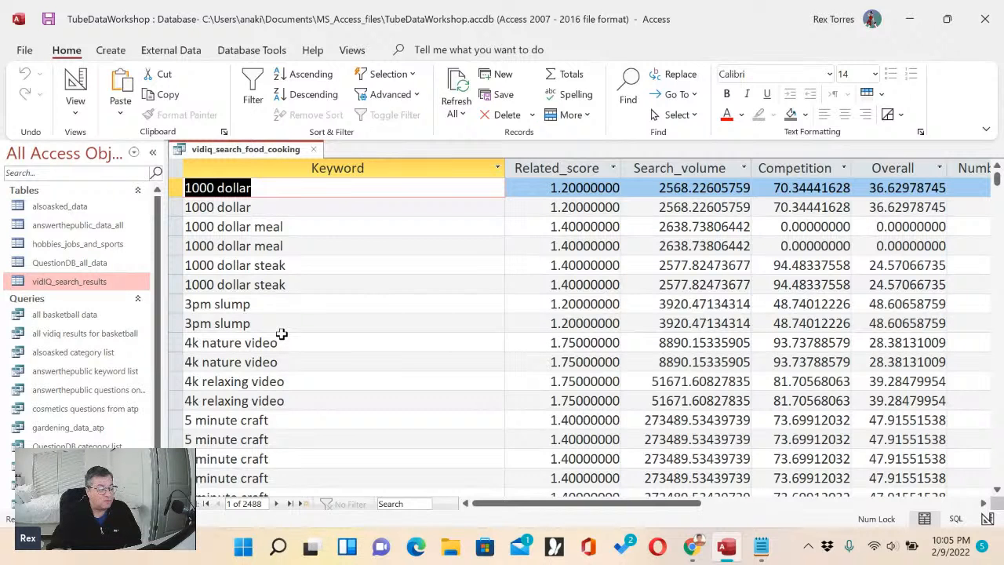
- Look through the first part of the query results, reading the entries in the Keyword column
{"action": "scroll", "coordinate": [314, 377], "scroll_direction": "down", "scroll_amount": 4}
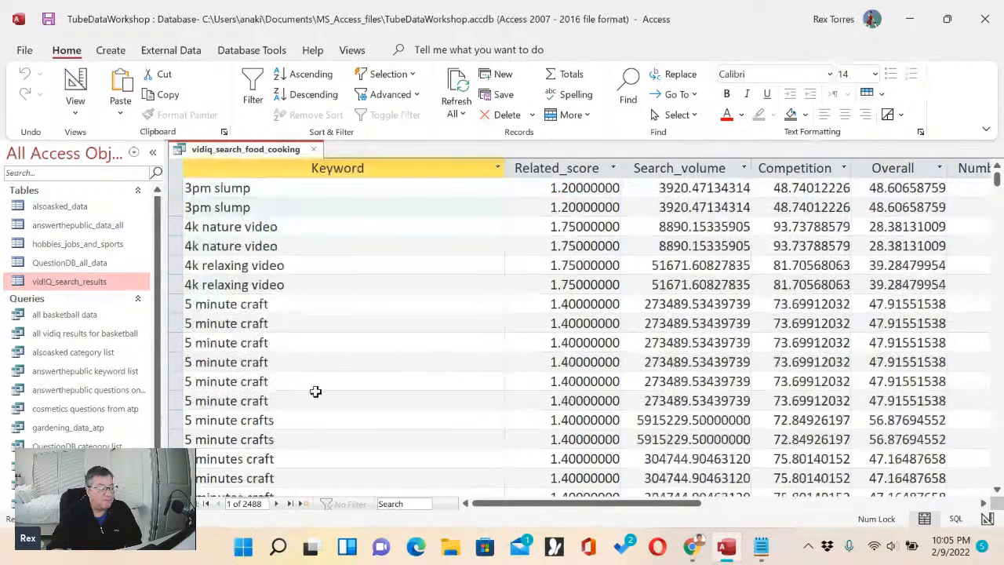
{"action": "scroll", "coordinate": [321, 374], "scroll_direction": "down", "scroll_amount": 1}
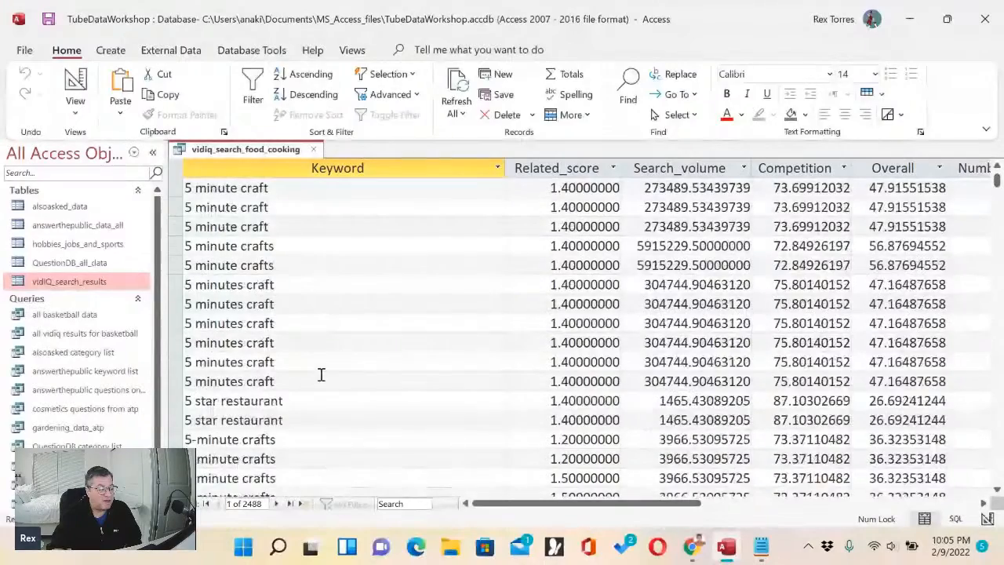
{"action": "scroll", "coordinate": [321, 374], "scroll_direction": "down", "scroll_amount": 2}
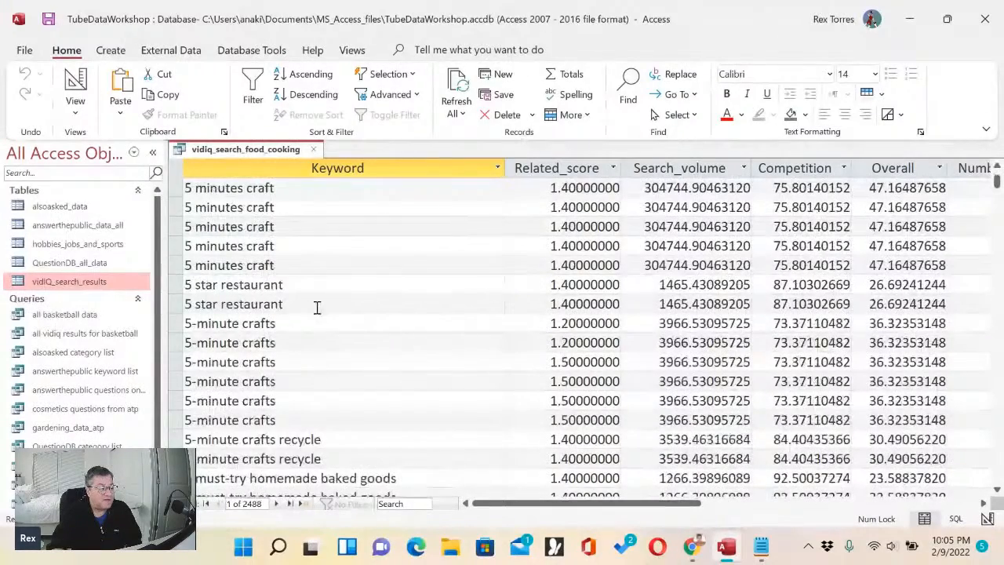
{"action": "scroll", "coordinate": [322, 334], "scroll_direction": "down", "scroll_amount": 4}
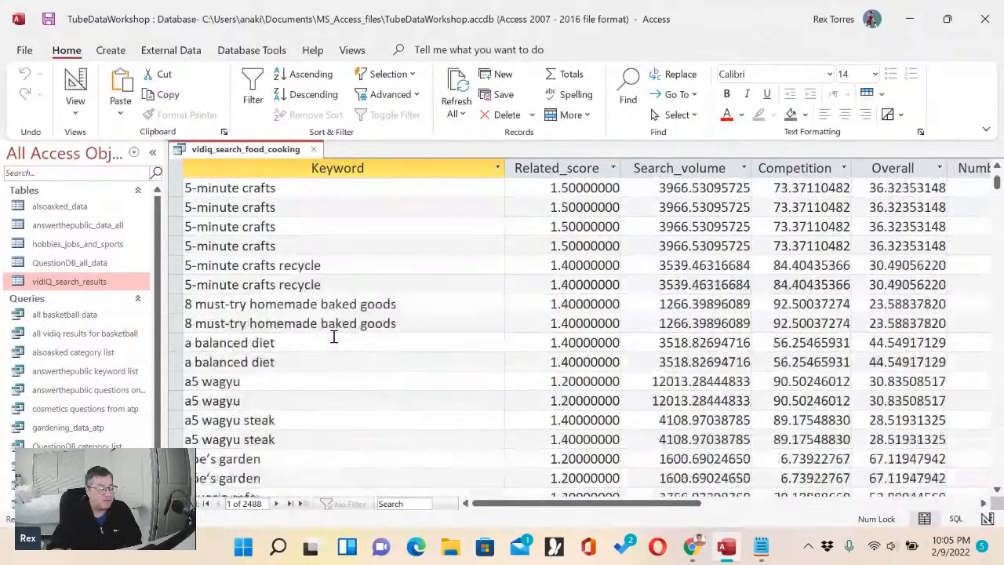
{"action": "scroll", "coordinate": [334, 335], "scroll_direction": "down", "scroll_amount": 1}
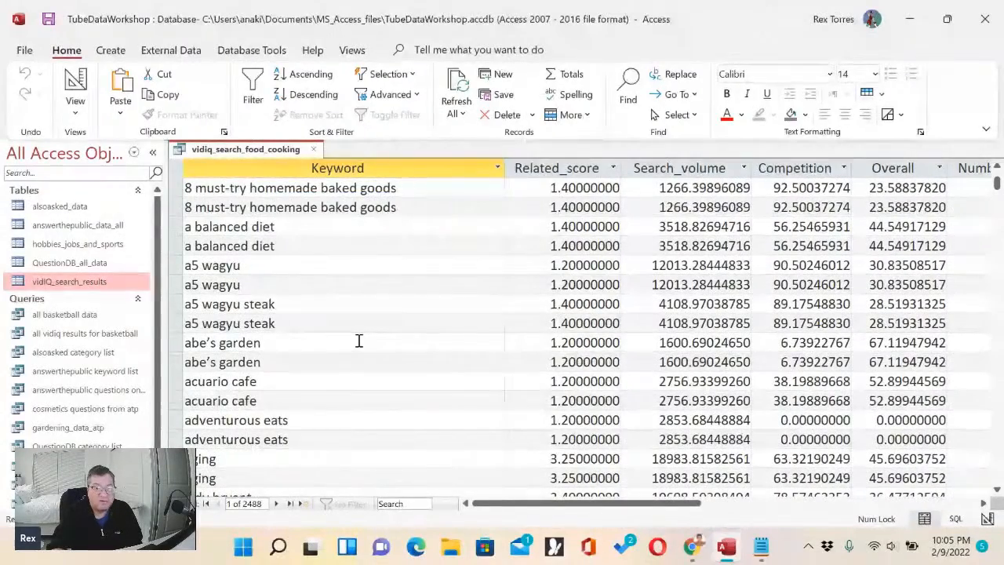
{"action": "scroll", "coordinate": [359, 341], "scroll_direction": "down", "scroll_amount": 2}
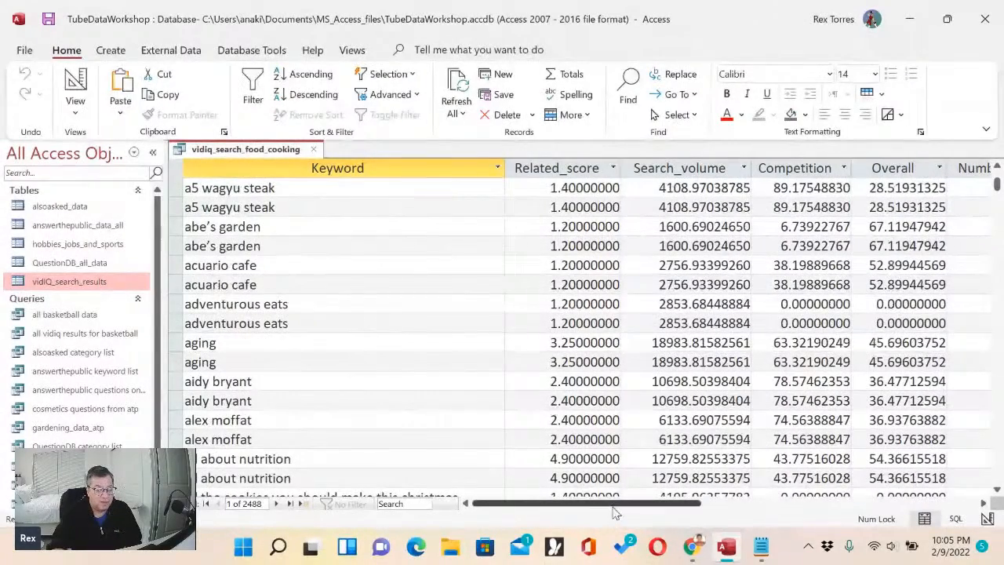
- Examine the Keywords_searched column of the results to check which search term each record comes from
{"action": "left_click_drag", "start_coordinate": [615, 512], "coordinate": [663, 512]}
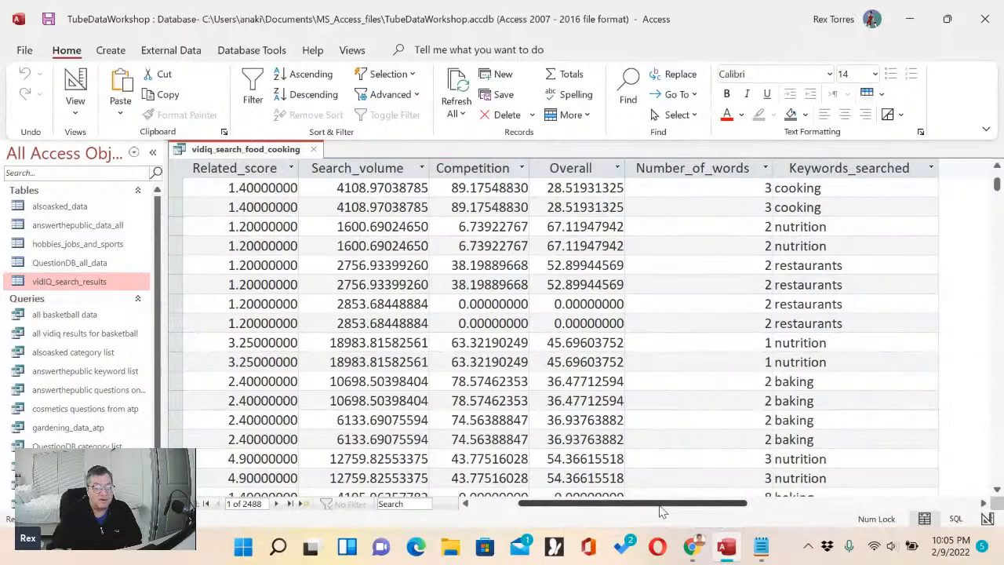
{"action": "double_click", "coordinate": [834, 188]}
{"action": "double_click", "coordinate": [826, 229]}
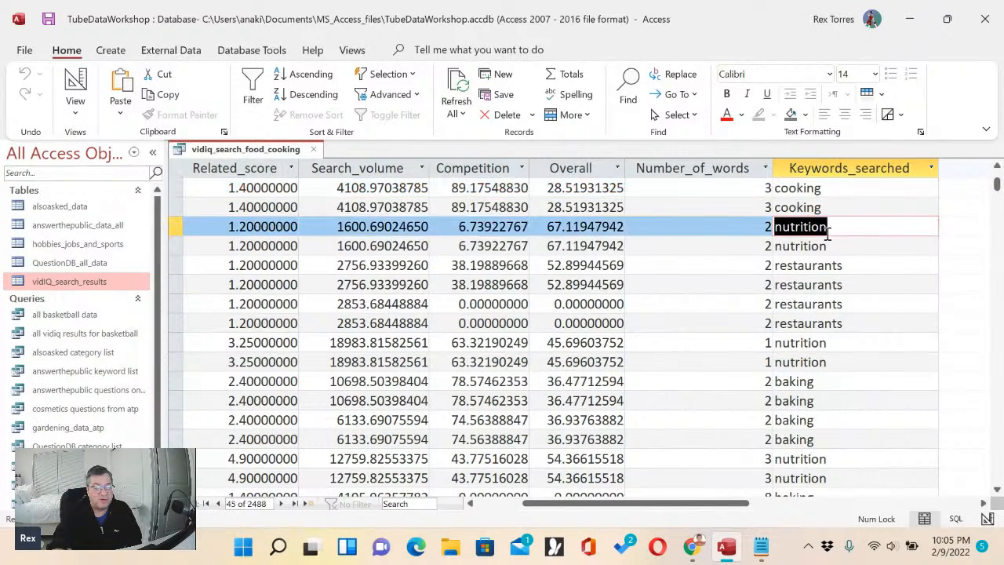
{"action": "double_click", "coordinate": [827, 263]}
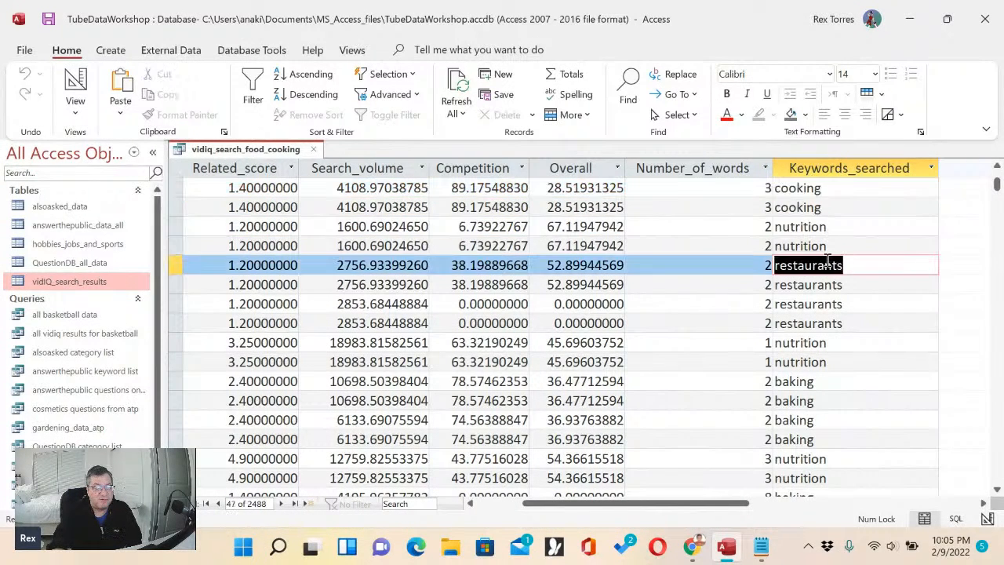
{"action": "double_click", "coordinate": [821, 346]}
{"action": "double_click", "coordinate": [814, 381]}
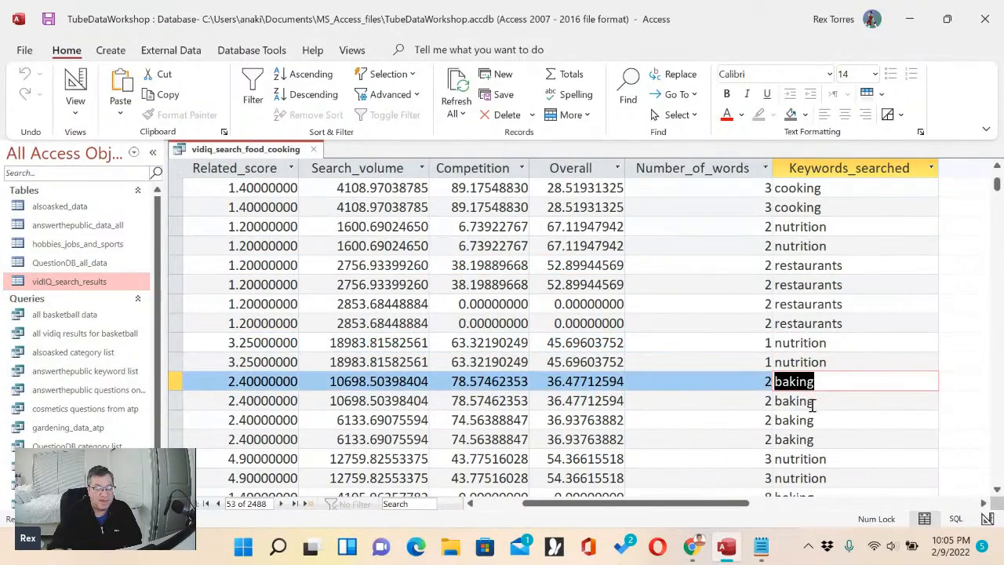
{"action": "scroll", "coordinate": [812, 405], "scroll_direction": "down", "scroll_amount": 1}
{"action": "scroll", "coordinate": [812, 406], "scroll_direction": "down", "scroll_amount": 2}
{"action": "scroll", "coordinate": [813, 406], "scroll_direction": "down", "scroll_amount": 5}
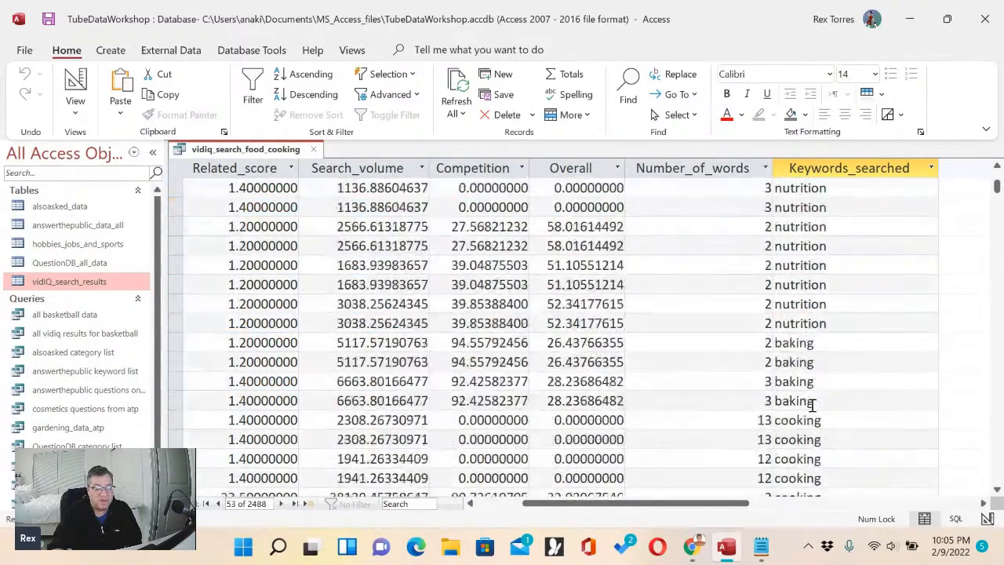
- Look further through the query results, checking the Keywords_searched column and then the Keyword entries through the baking terms
{"action": "scroll", "coordinate": [813, 404], "scroll_direction": "down", "scroll_amount": 1}
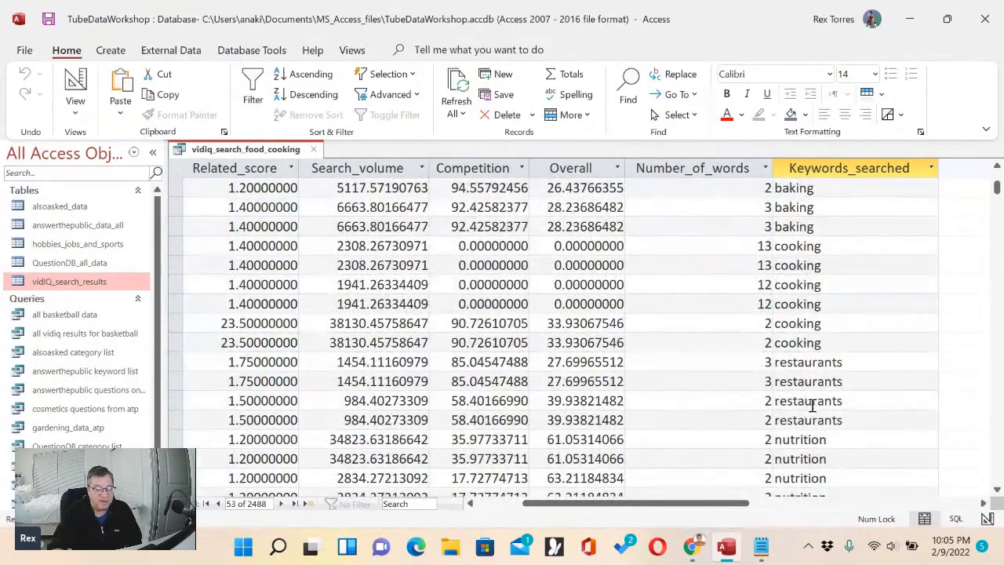
{"action": "left_click", "coordinate": [484, 506]}
{"action": "scroll", "coordinate": [331, 360], "scroll_direction": "down", "scroll_amount": 10}
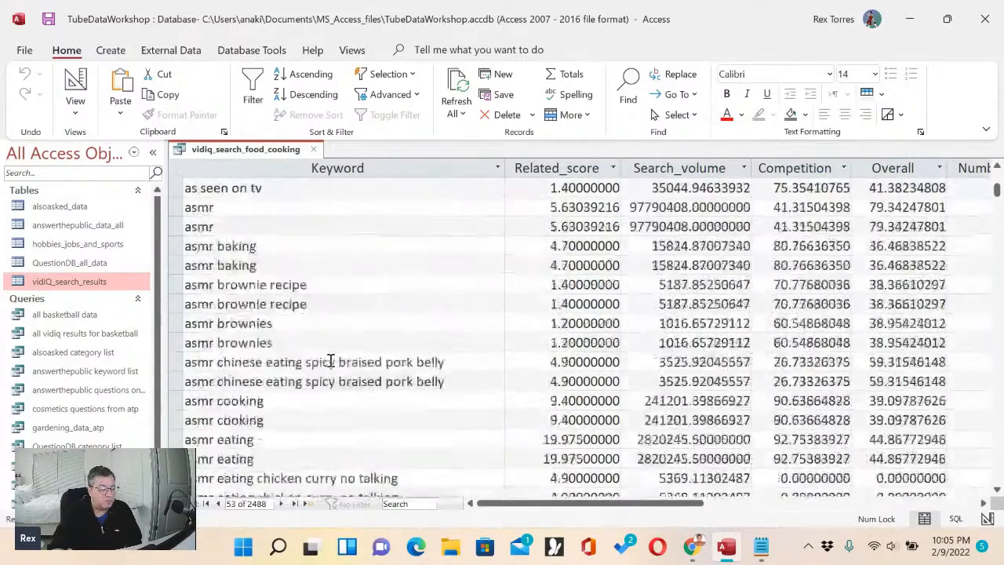
{"action": "scroll", "coordinate": [330, 360], "scroll_direction": "down", "scroll_amount": 4}
{"action": "scroll", "coordinate": [330, 360], "scroll_direction": "down", "scroll_amount": 4}
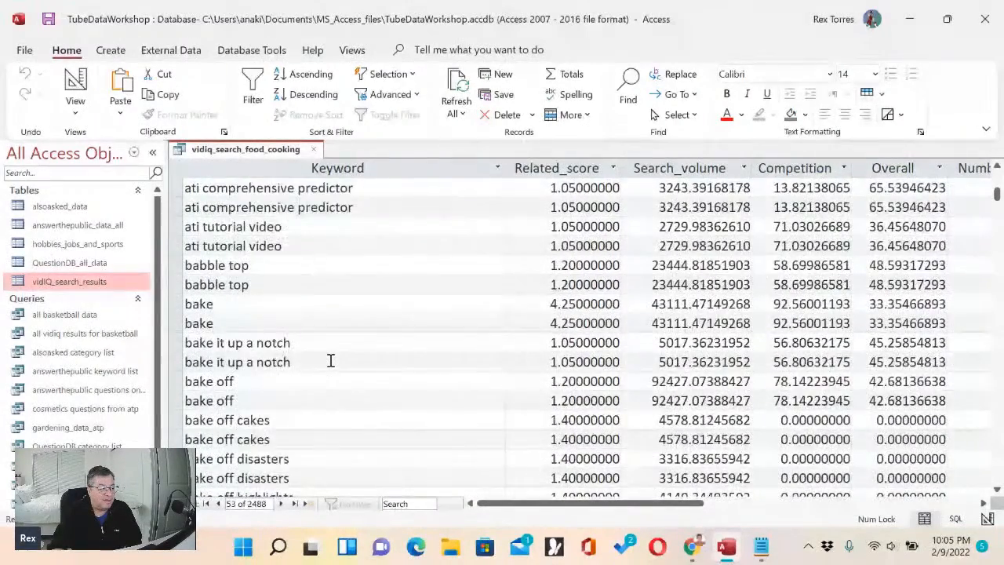
{"action": "scroll", "coordinate": [330, 360], "scroll_direction": "down", "scroll_amount": 4}
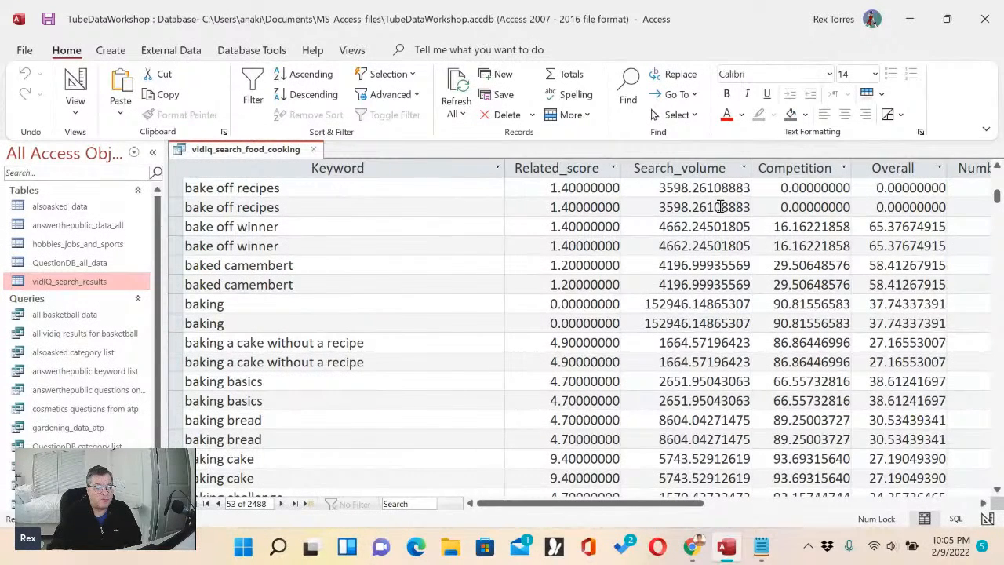
- Close the query results and reopen the vidiq_search_food_cooking query in Design View
{"action": "left_click", "coordinate": [316, 150]}
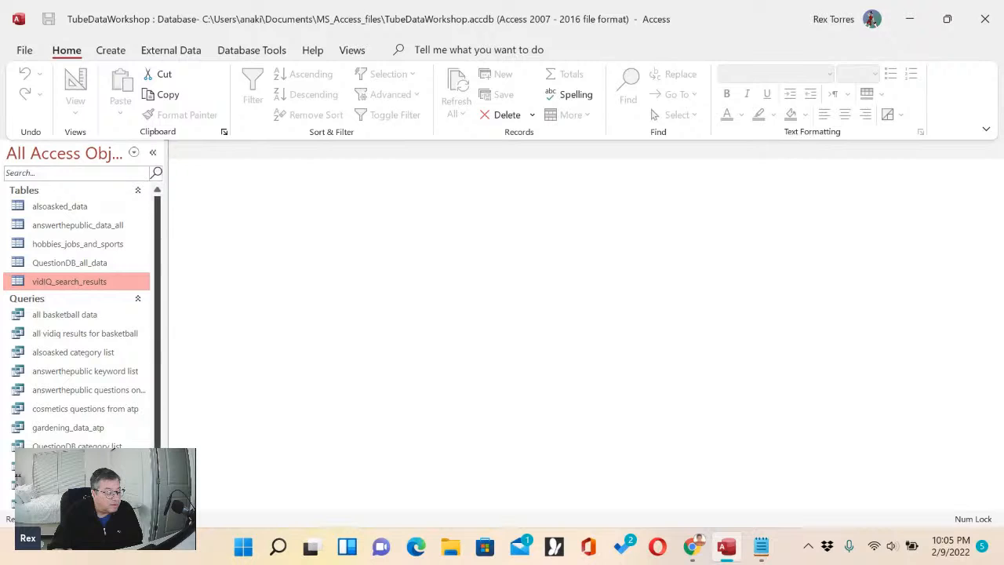
{"action": "scroll", "coordinate": [79, 314], "scroll_direction": "down", "scroll_amount": 2}
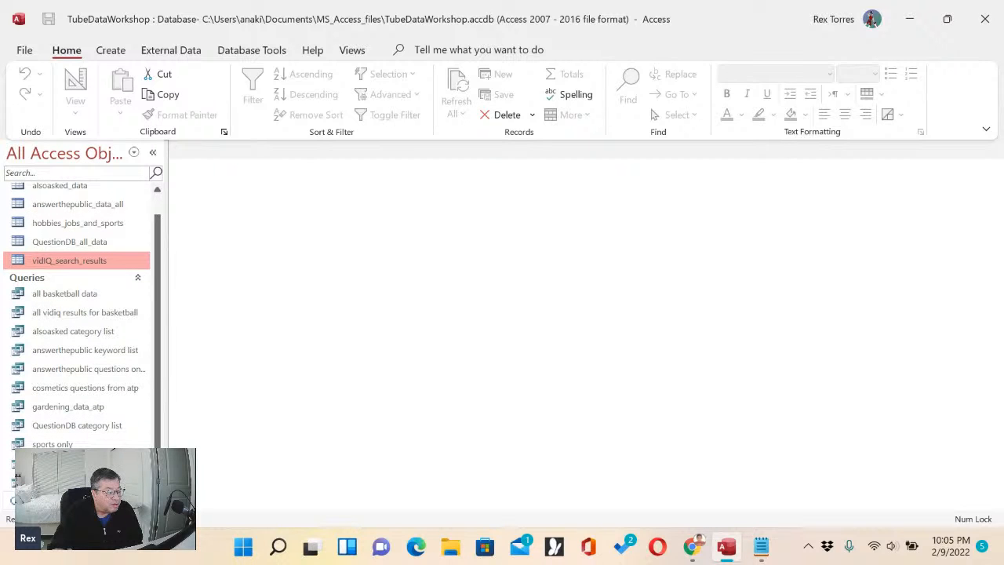
{"action": "left_click", "coordinate": [78, 481]}
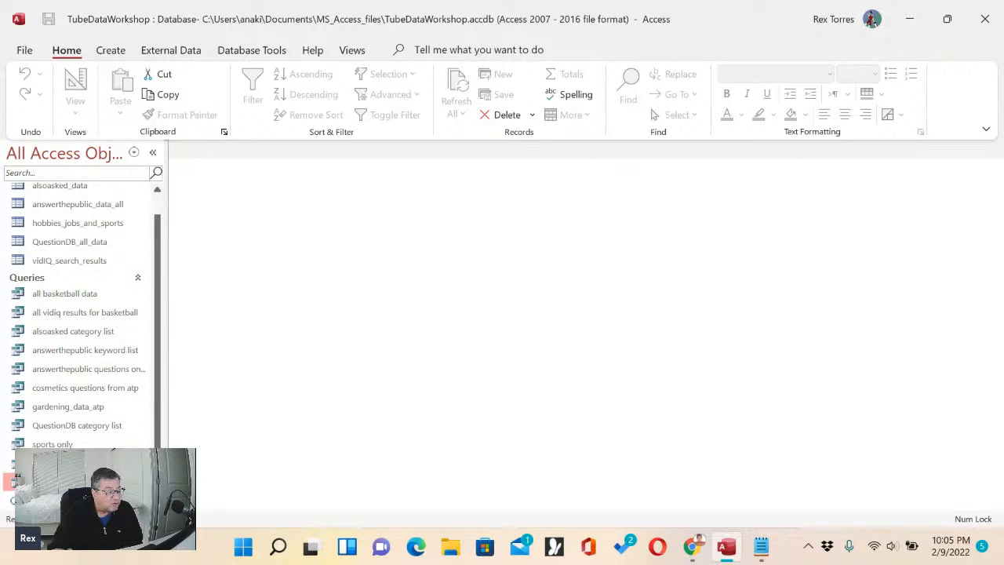
{"action": "right_click", "coordinate": [47, 482]}
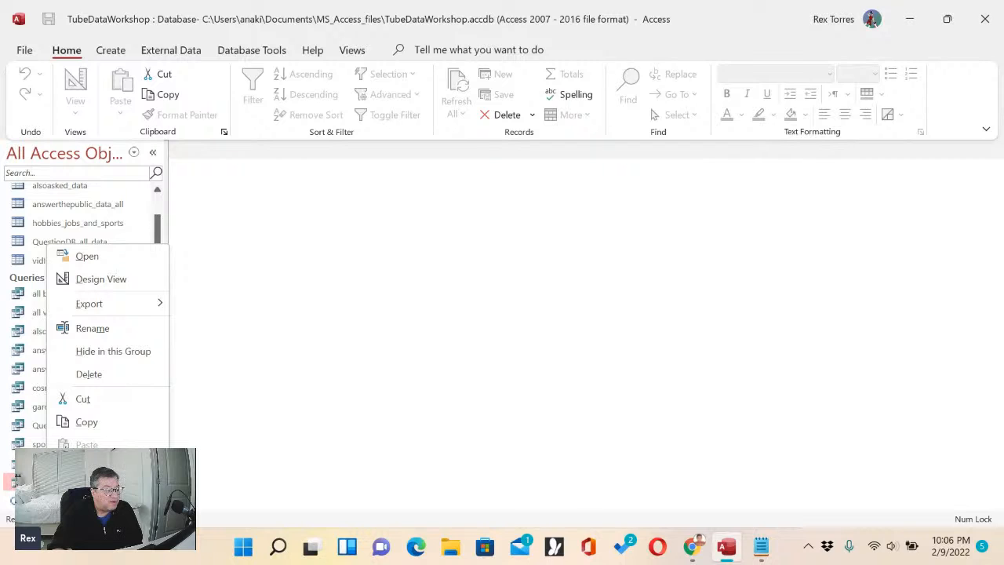
{"action": "left_click", "coordinate": [101, 278]}
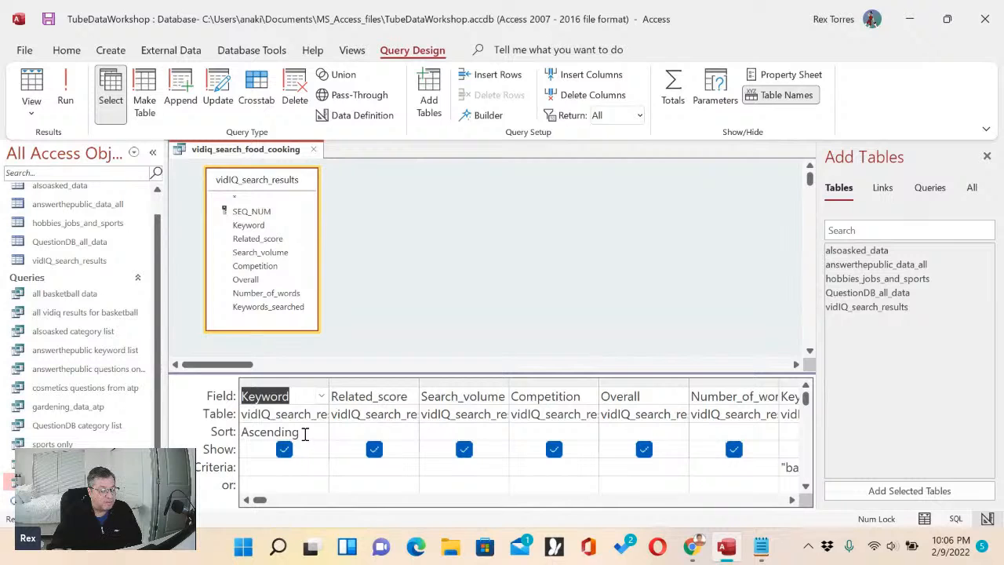
- Set the Keyword field to not sorted and sort the query by Search_volume in descending order
{"action": "left_click", "coordinate": [276, 432]}
{"action": "left_click", "coordinate": [321, 432]}
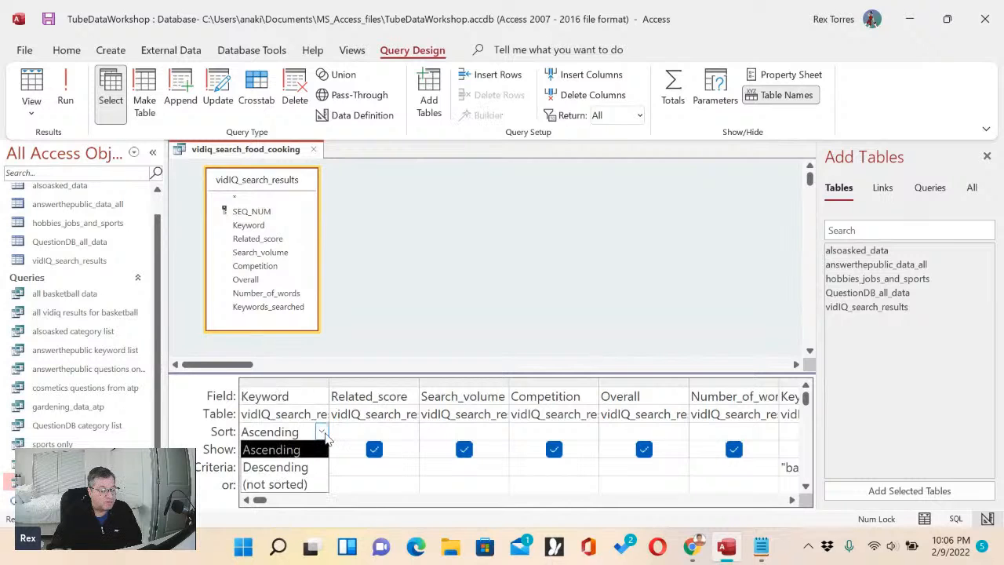
{"action": "left_click", "coordinate": [295, 484]}
{"action": "left_click", "coordinate": [453, 432]}
{"action": "left_click", "coordinate": [502, 433]}
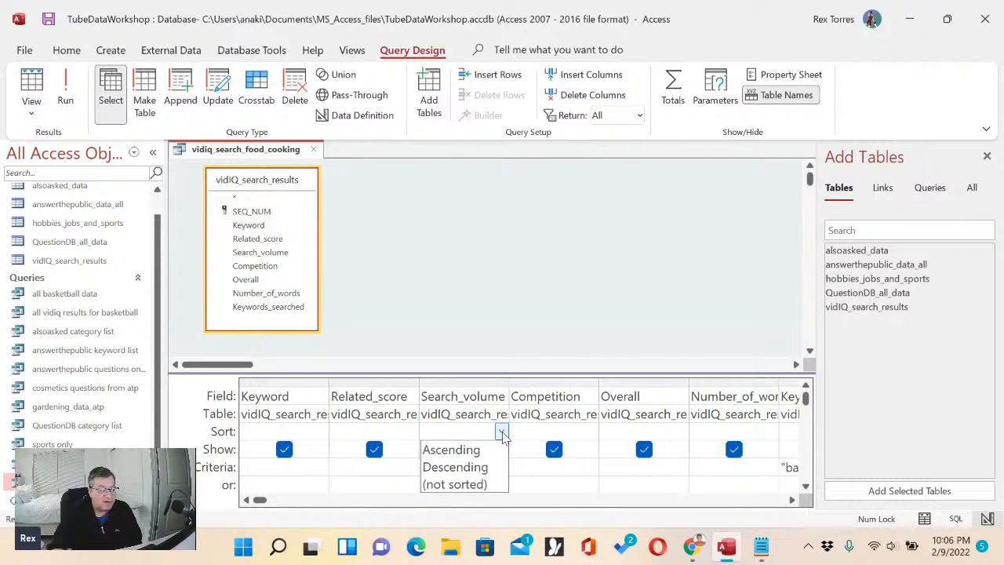
{"action": "left_click", "coordinate": [473, 465]}
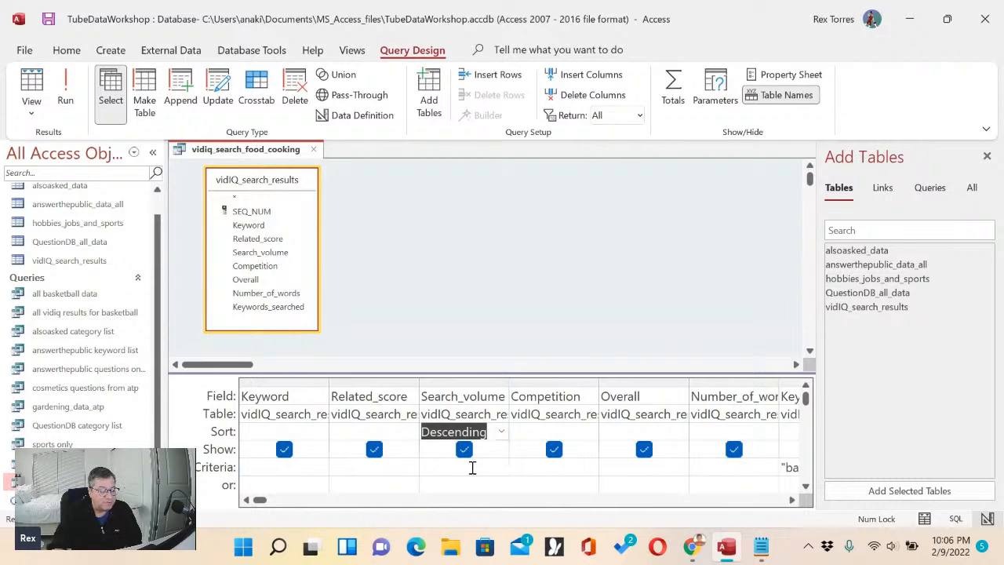
- Turn on Totals for the query so its fields can be grouped and aggregated
{"action": "left_click", "coordinate": [292, 482]}
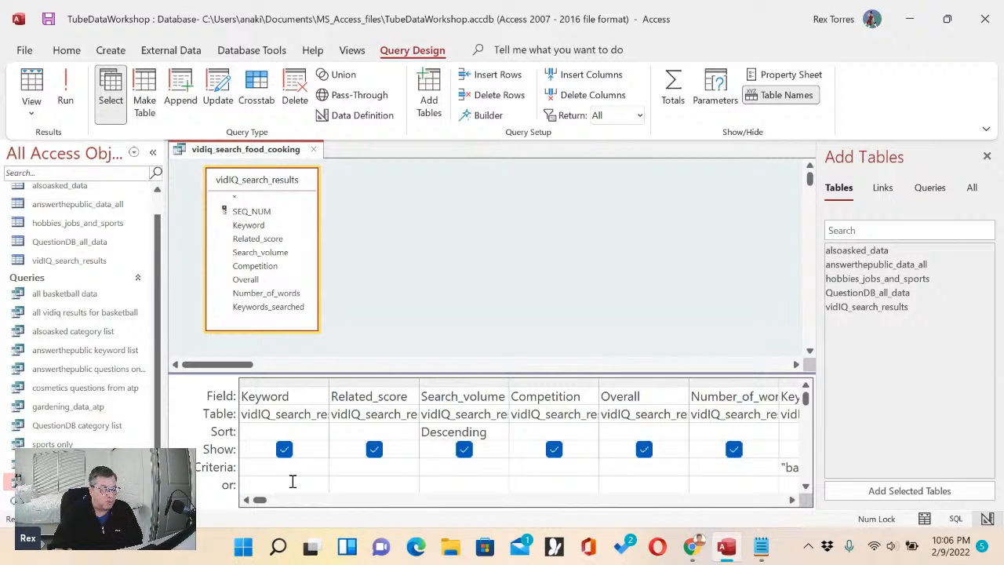
{"action": "right_click", "coordinate": [292, 484]}
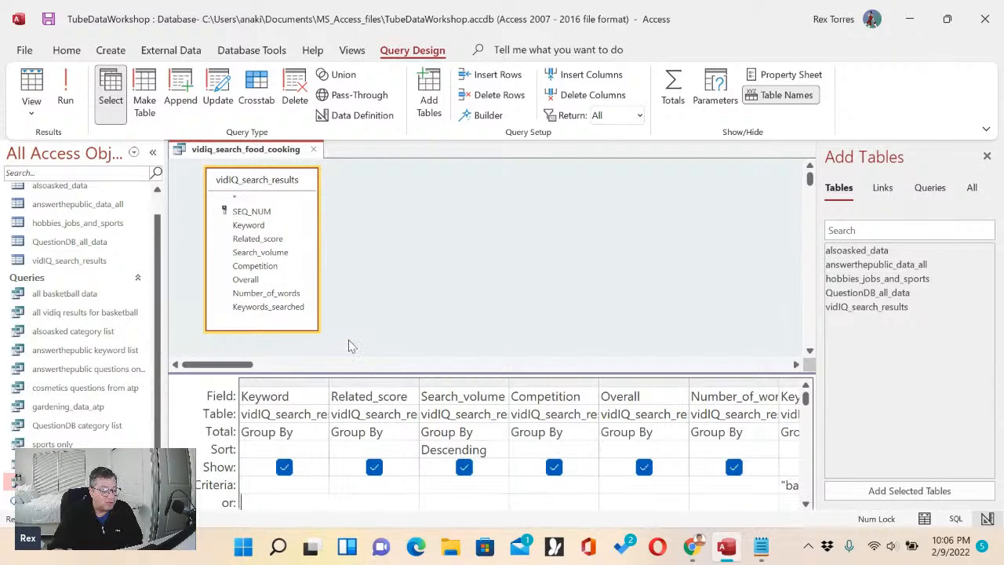
{"action": "left_click", "coordinate": [351, 345]}
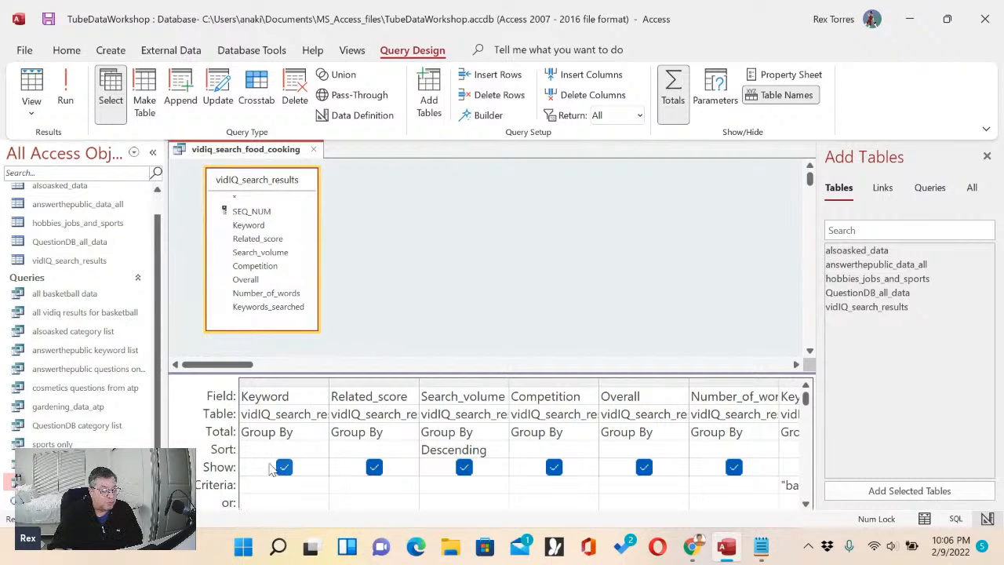
- Set the Total function to Sum for the Related_score, Search_volume, Competition and Overall fields
{"action": "left_click", "coordinate": [393, 435]}
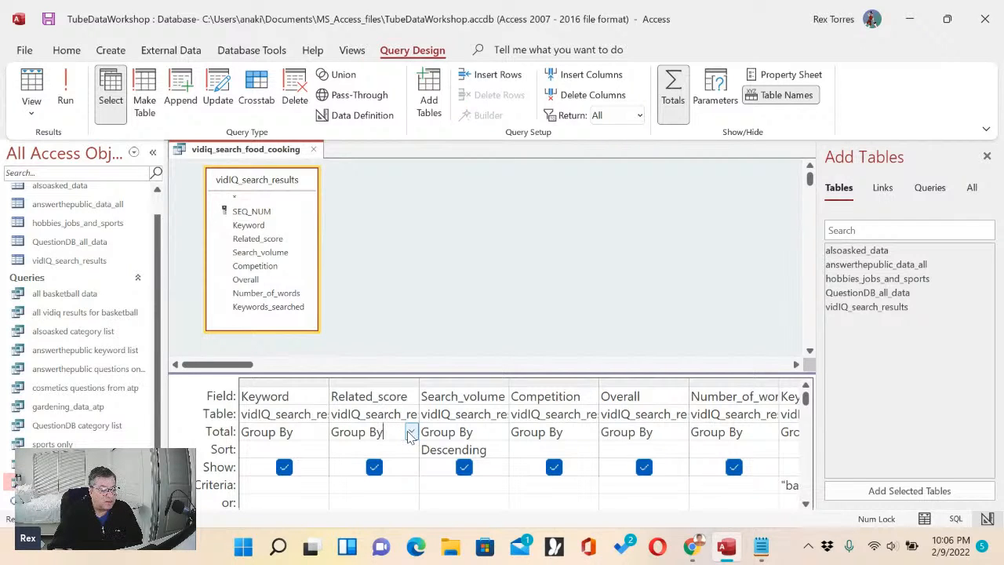
{"action": "left_click", "coordinate": [410, 435]}
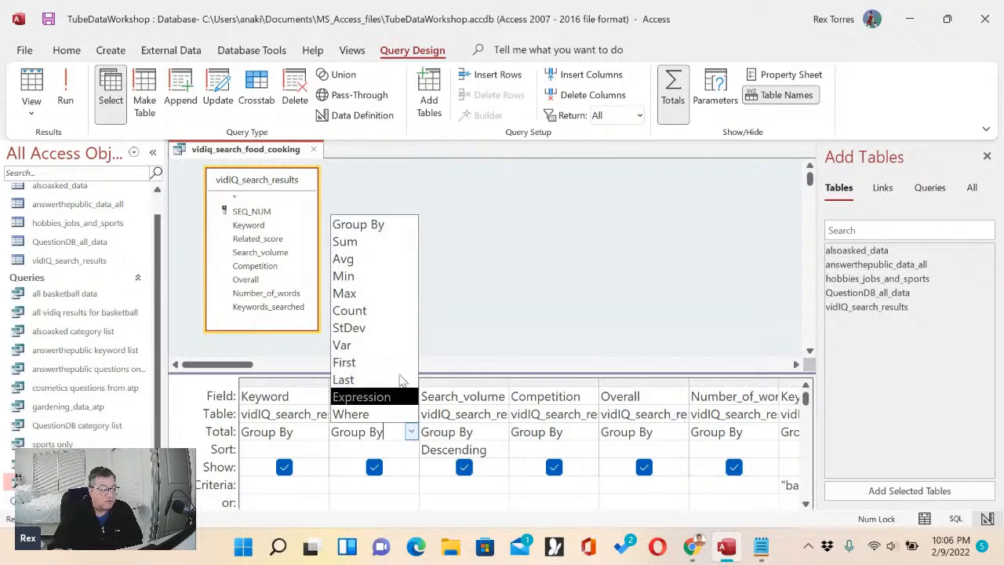
{"action": "left_click", "coordinate": [390, 245]}
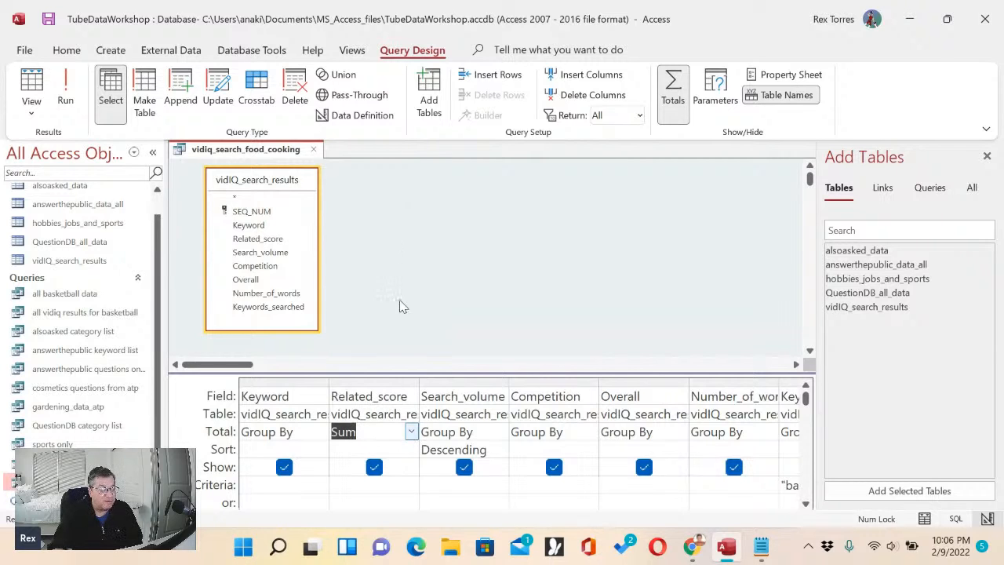
{"action": "left_click", "coordinate": [486, 430]}
{"action": "left_click", "coordinate": [501, 433]}
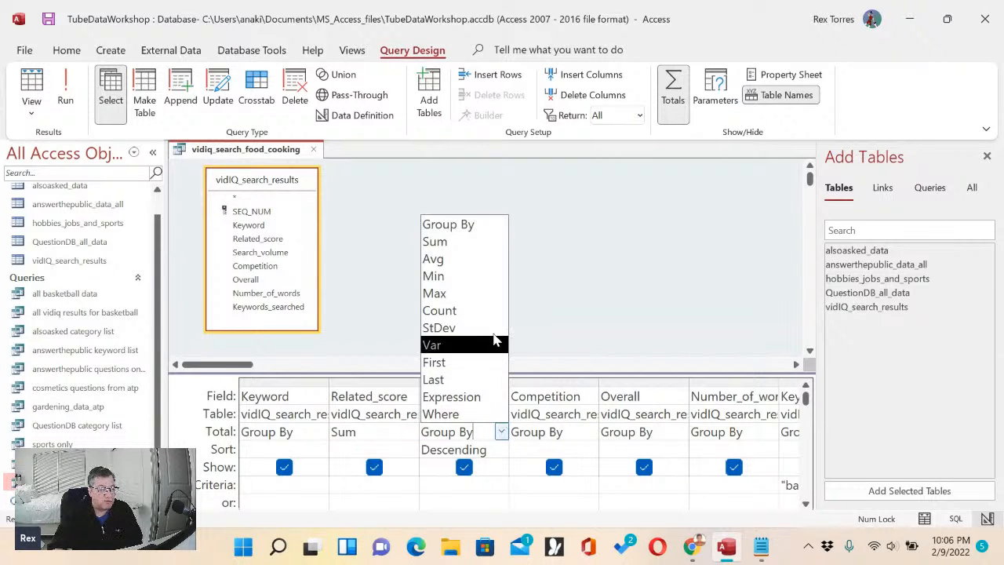
{"action": "left_click", "coordinate": [485, 241]}
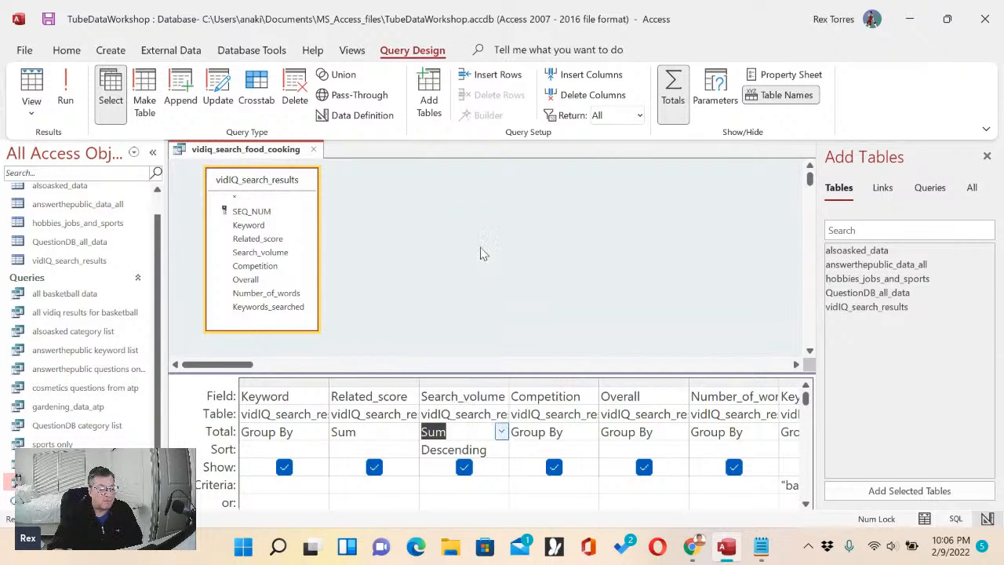
{"action": "left_click", "coordinate": [582, 433]}
{"action": "left_click", "coordinate": [590, 432]}
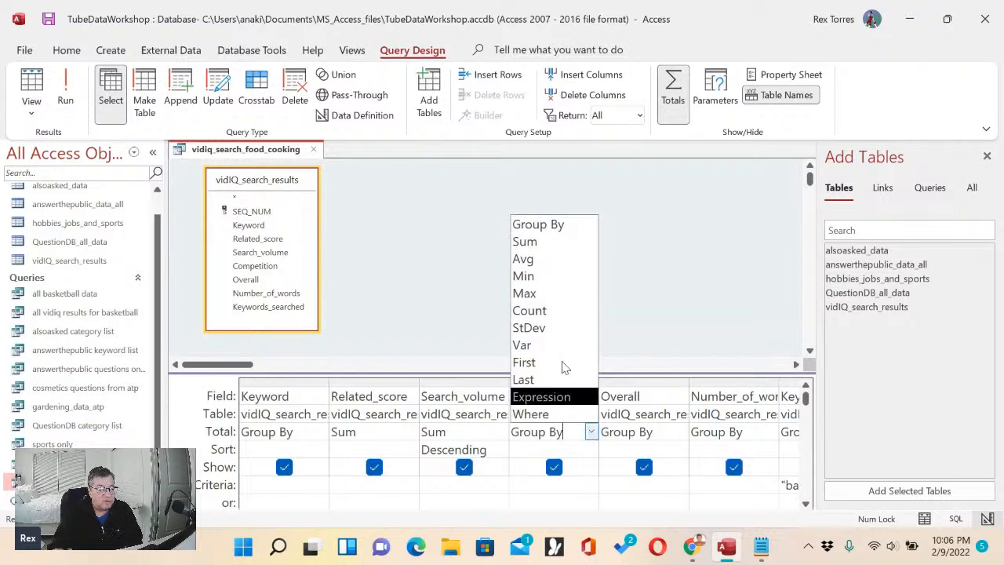
{"action": "left_click", "coordinate": [552, 243]}
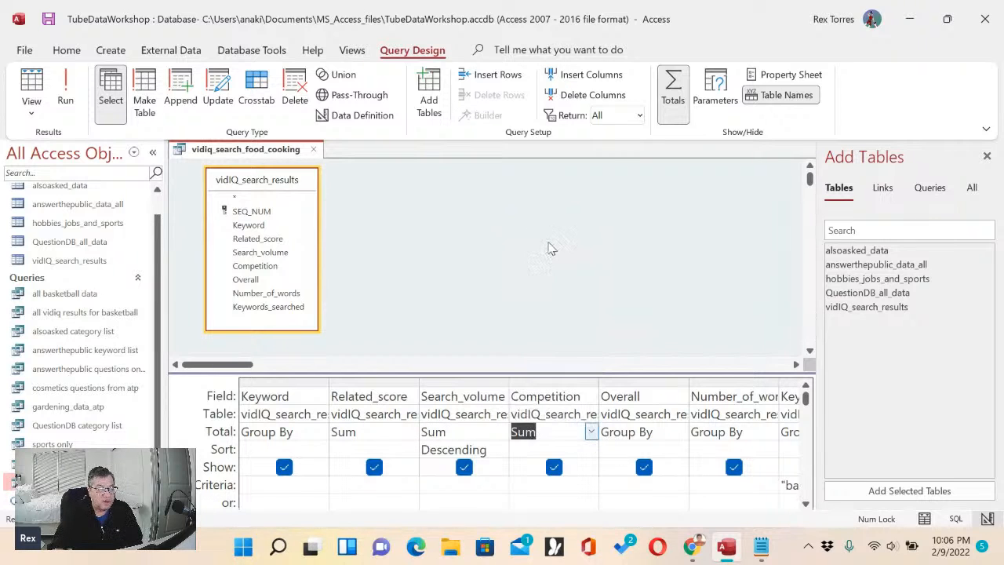
{"action": "left_click", "coordinate": [662, 431]}
{"action": "left_click", "coordinate": [682, 434]}
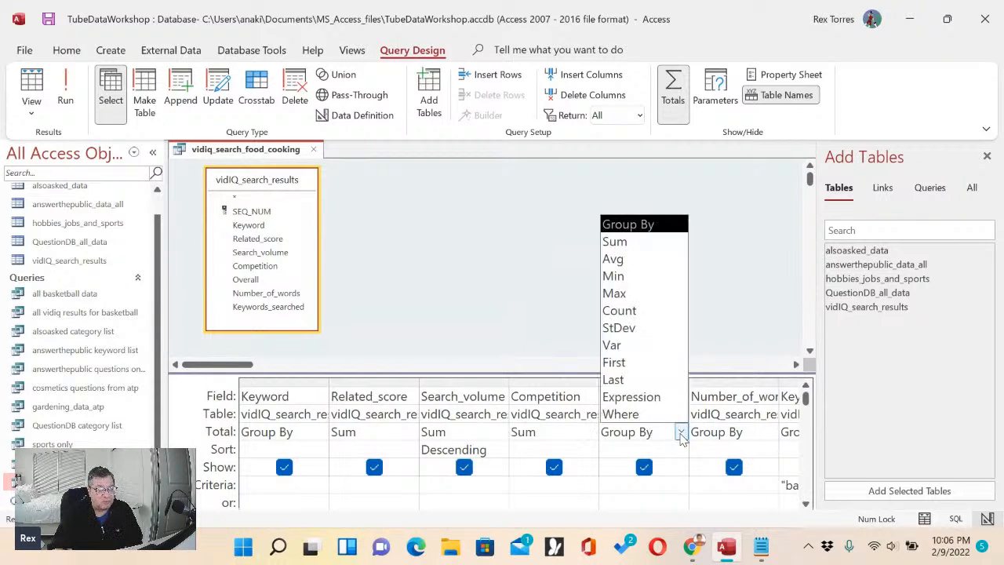
{"action": "left_click", "coordinate": [651, 243]}
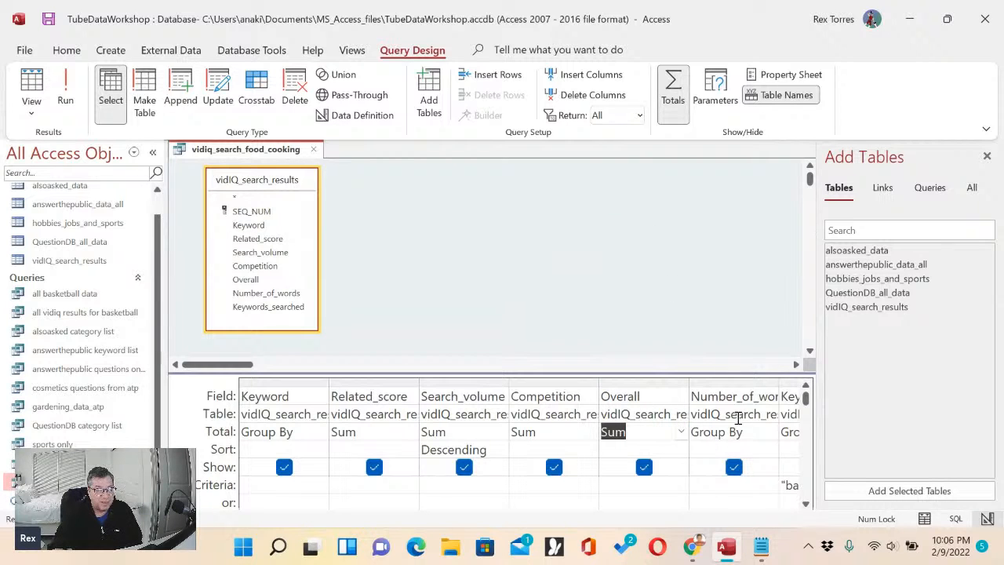
- Cut the Number_of_words and Keywords_searched columns out of the query design
{"action": "left_click", "coordinate": [740, 382]}
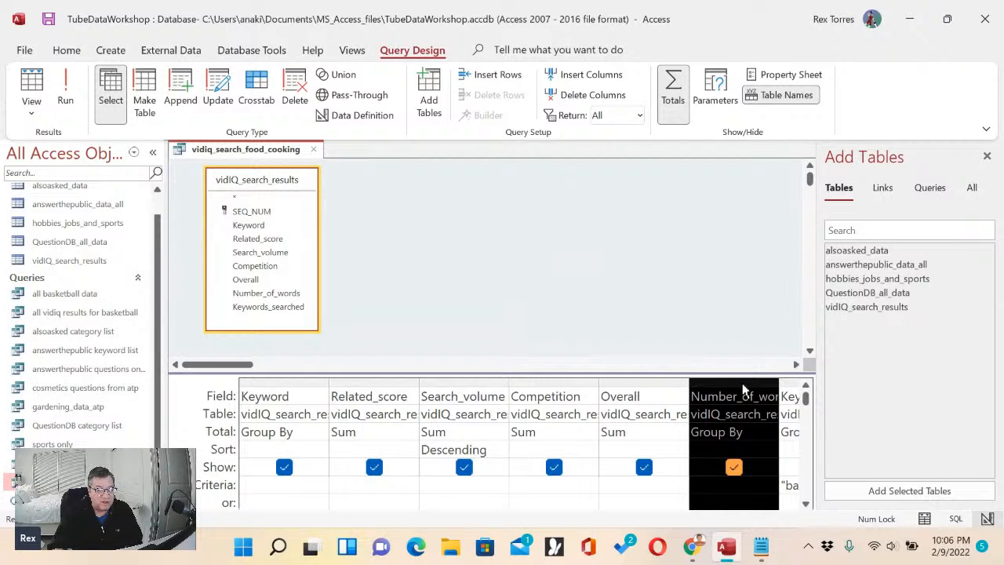
{"action": "right_click", "coordinate": [743, 390]}
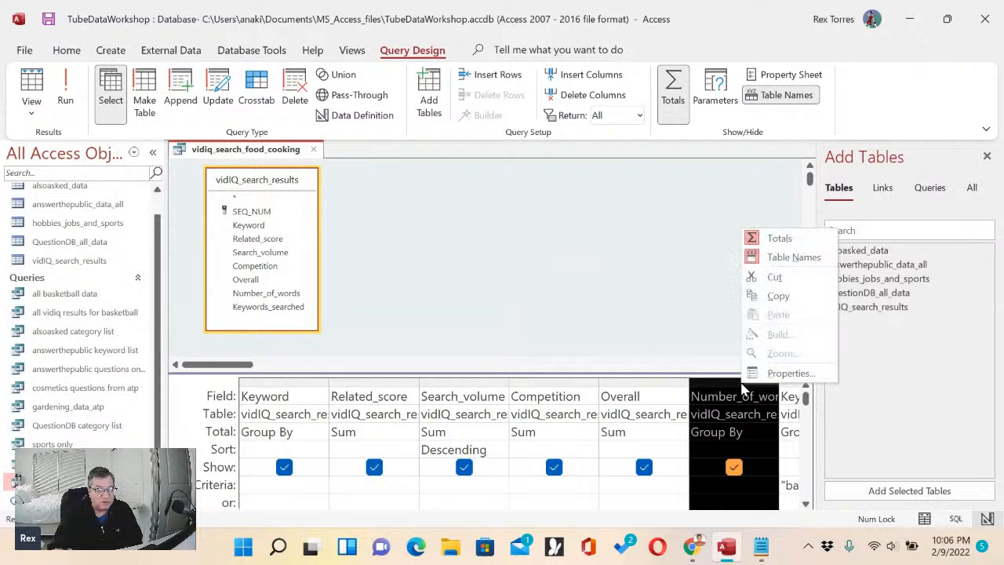
{"action": "left_click", "coordinate": [768, 277]}
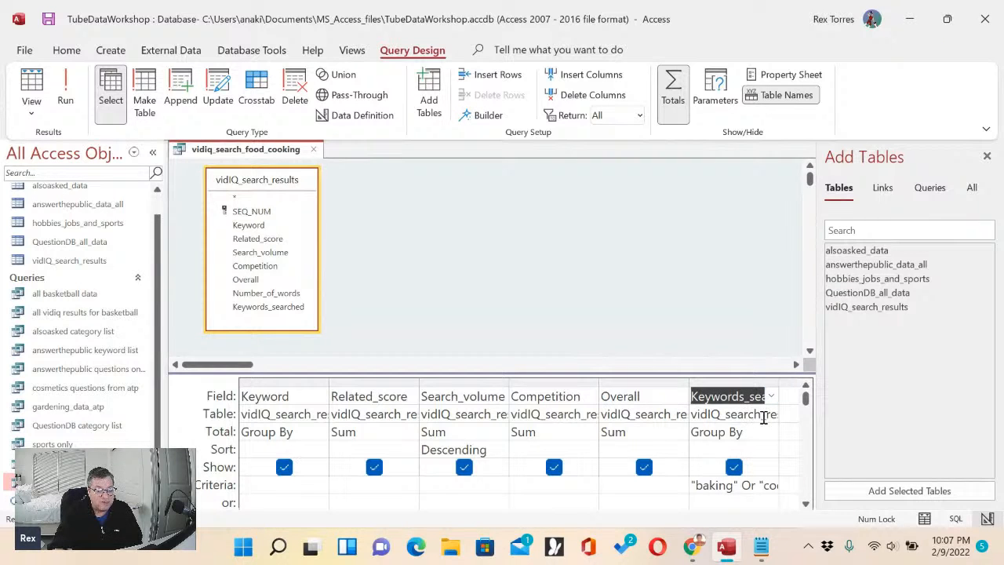
{"action": "left_click", "coordinate": [739, 380]}
{"action": "right_click", "coordinate": [739, 381]}
{"action": "left_click", "coordinate": [772, 274]}
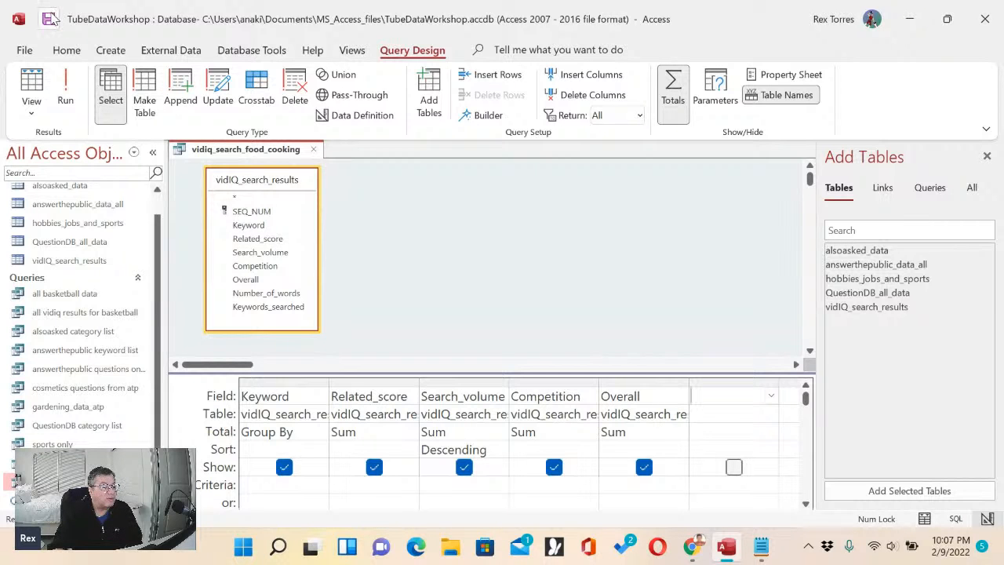
- Run the totals query and widen the summed related score, search volume, competition and overall columns in the results
{"action": "left_click", "coordinate": [71, 93]}
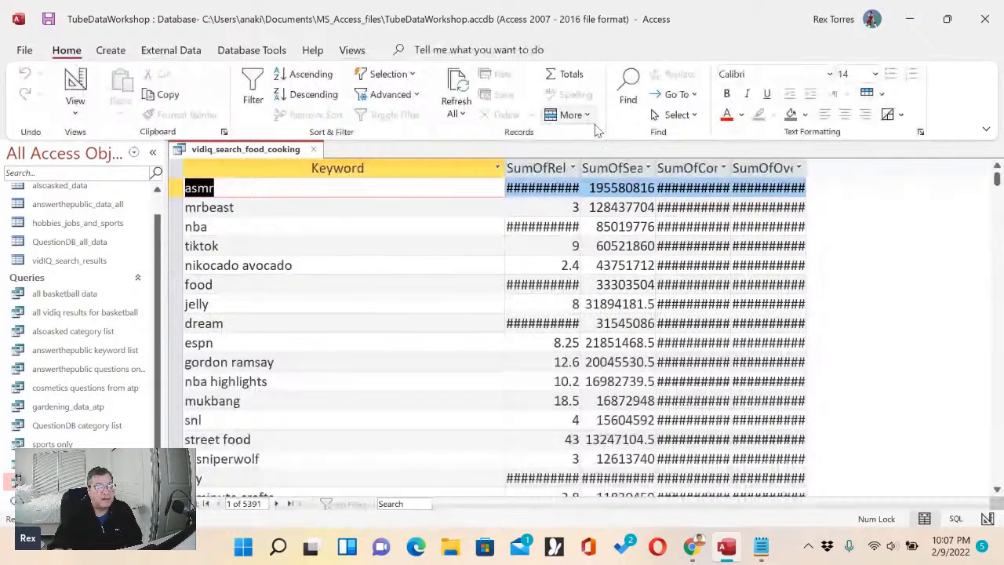
{"action": "left_click_drag", "start_coordinate": [580, 160], "coordinate": [612, 163]}
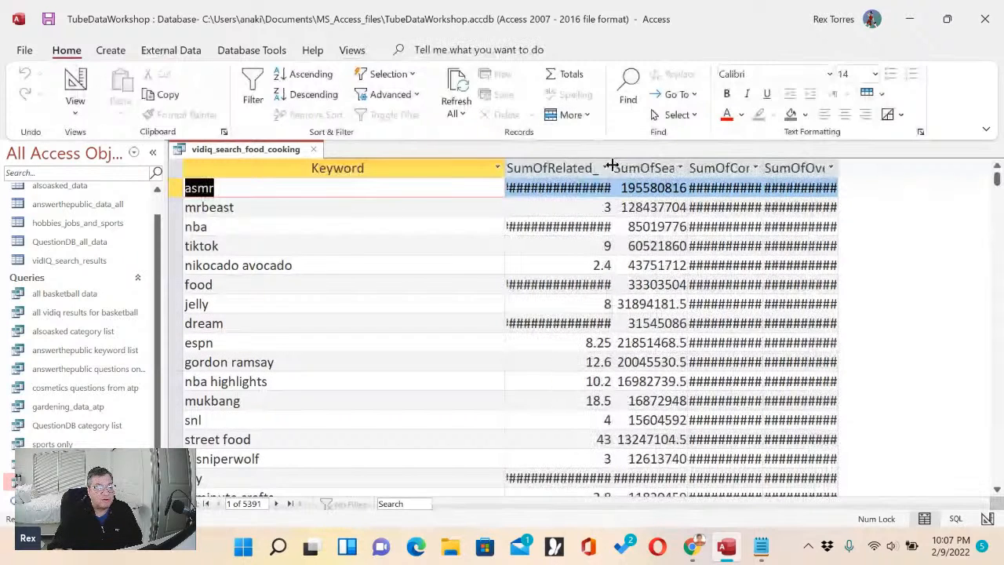
{"action": "left_click_drag", "start_coordinate": [687, 167], "coordinate": [716, 167]}
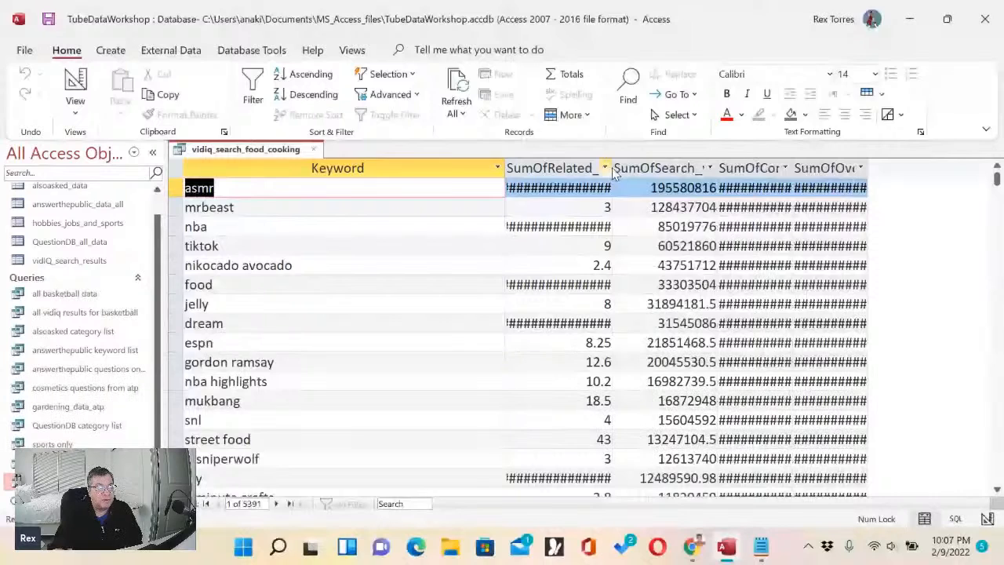
{"action": "left_click_drag", "start_coordinate": [617, 170], "coordinate": [648, 169]}
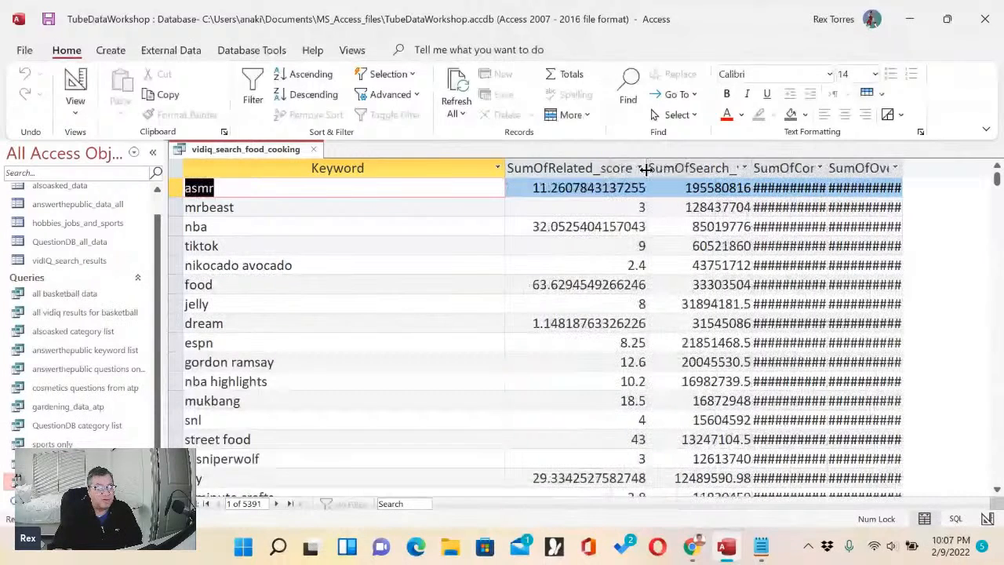
{"action": "left_click_drag", "start_coordinate": [826, 168], "coordinate": [873, 167]}
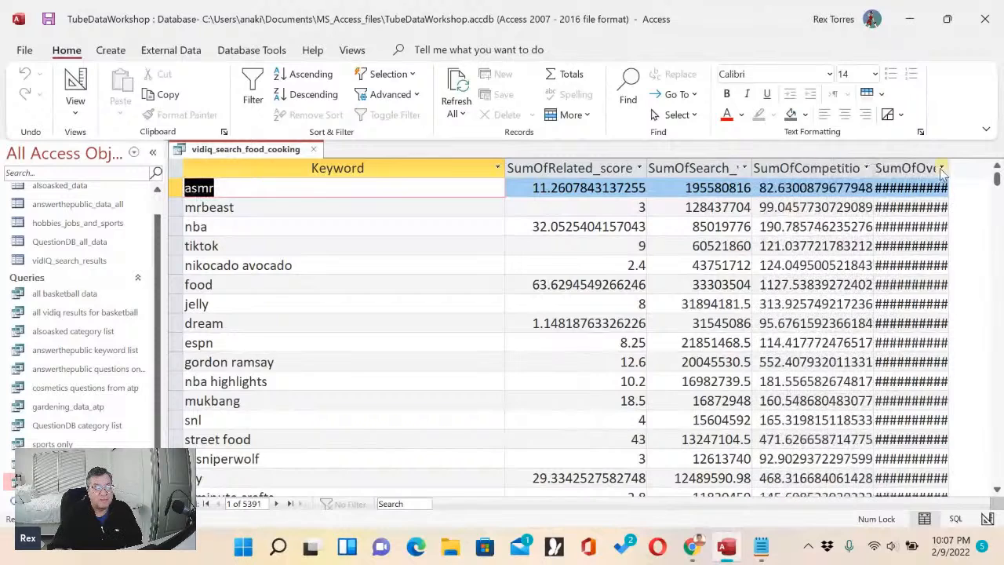
{"action": "left_click_drag", "start_coordinate": [950, 166], "coordinate": [986, 164]}
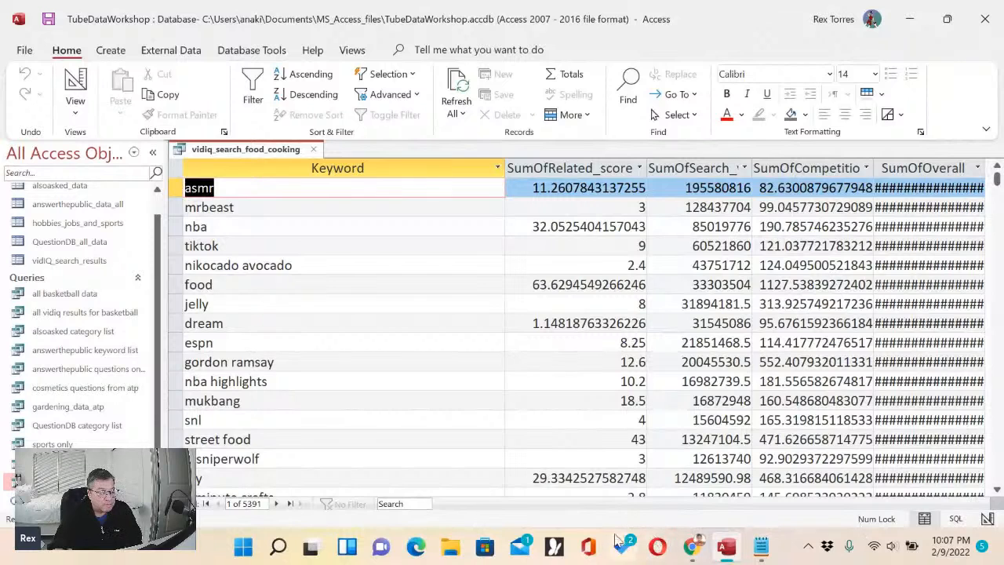
{"action": "left_click", "coordinate": [916, 421]}
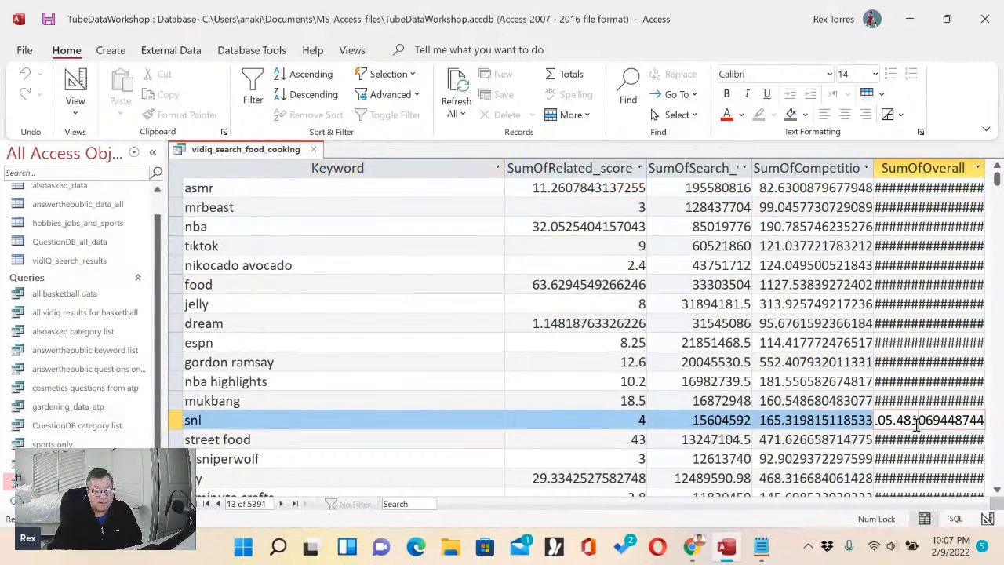
- Adjust the SumOfOverall column's width and look through the keywords with the highest search volume in the results
{"action": "double_click", "coordinate": [985, 168]}
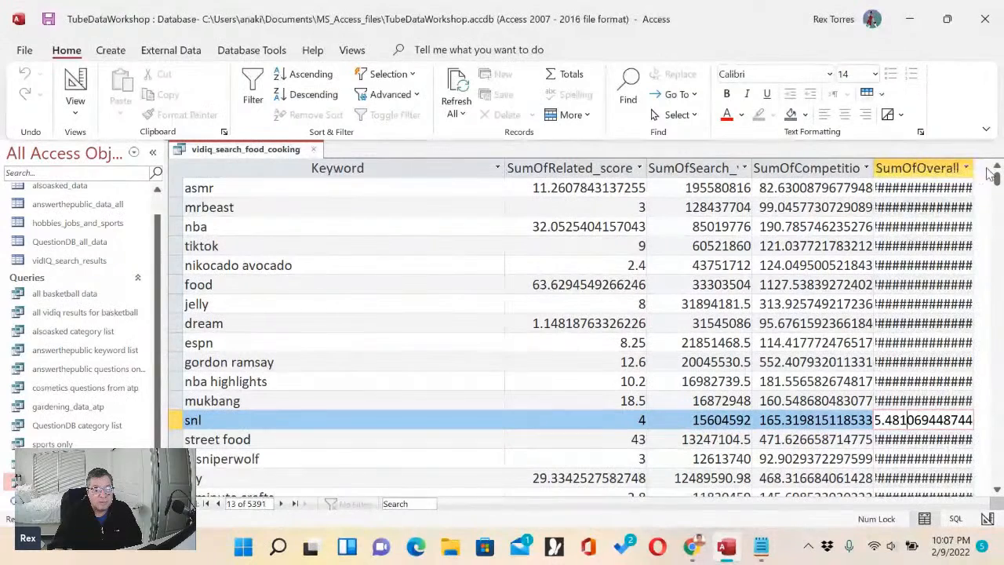
{"action": "left_click_drag", "start_coordinate": [973, 168], "coordinate": [985, 168]}
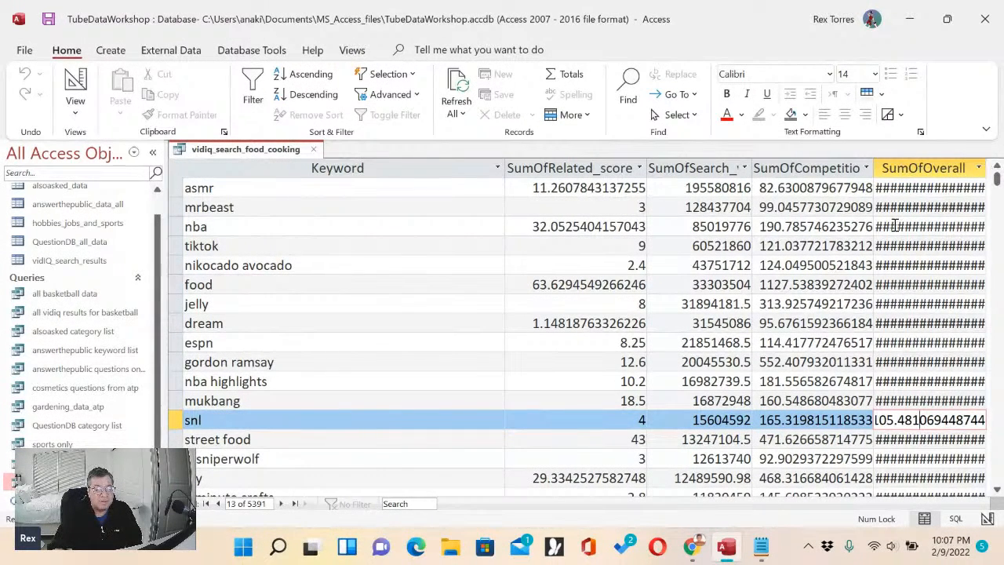
{"action": "left_click", "coordinate": [794, 190]}
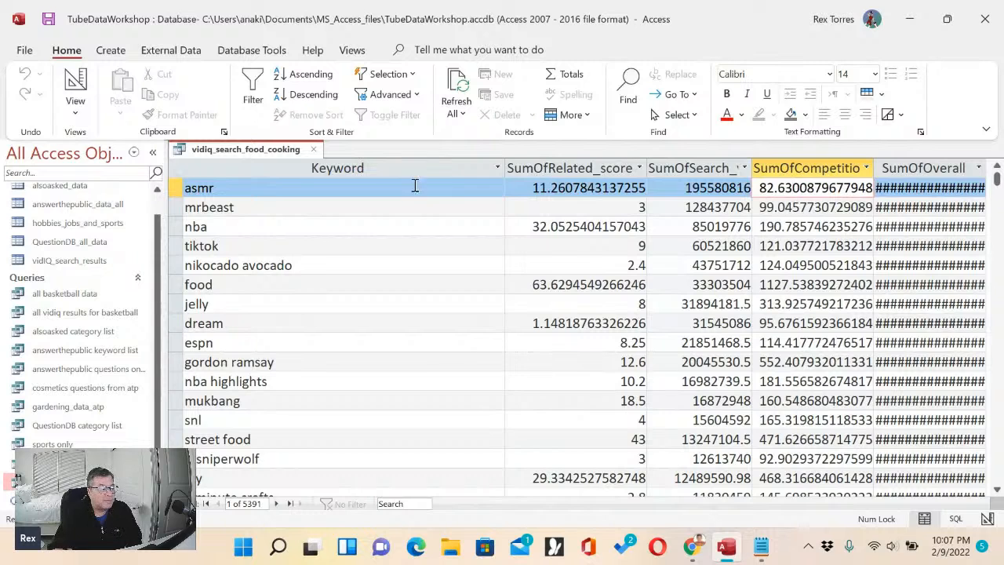
{"action": "left_click", "coordinate": [452, 475]}
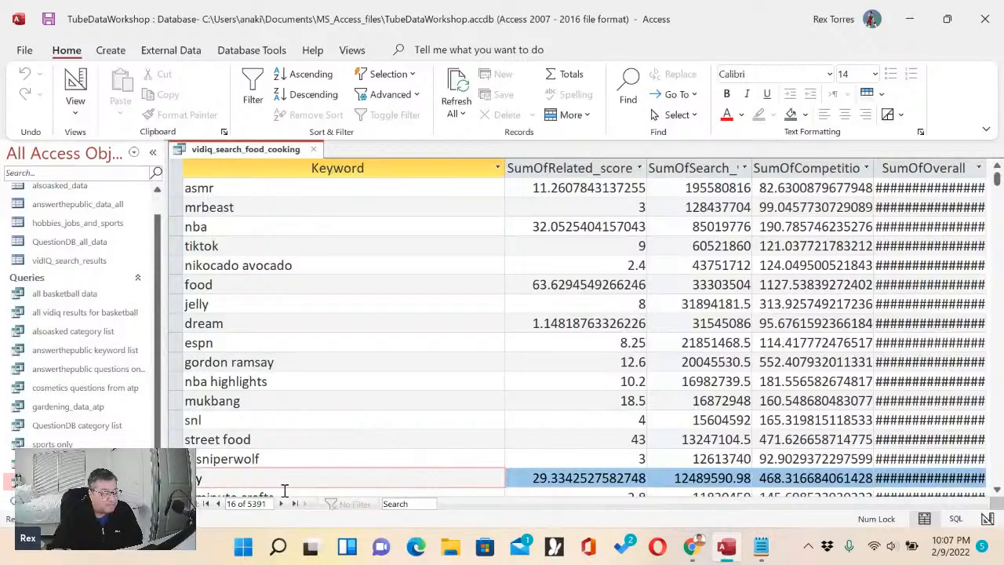
{"action": "scroll", "coordinate": [281, 448], "scroll_direction": "down", "scroll_amount": 2}
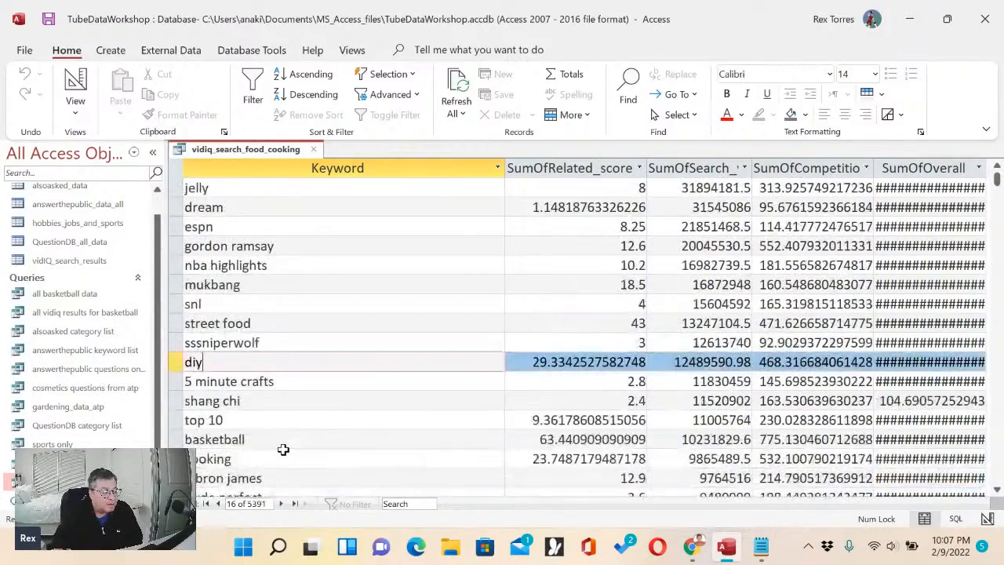
{"action": "scroll", "coordinate": [283, 448], "scroll_direction": "down", "scroll_amount": 2}
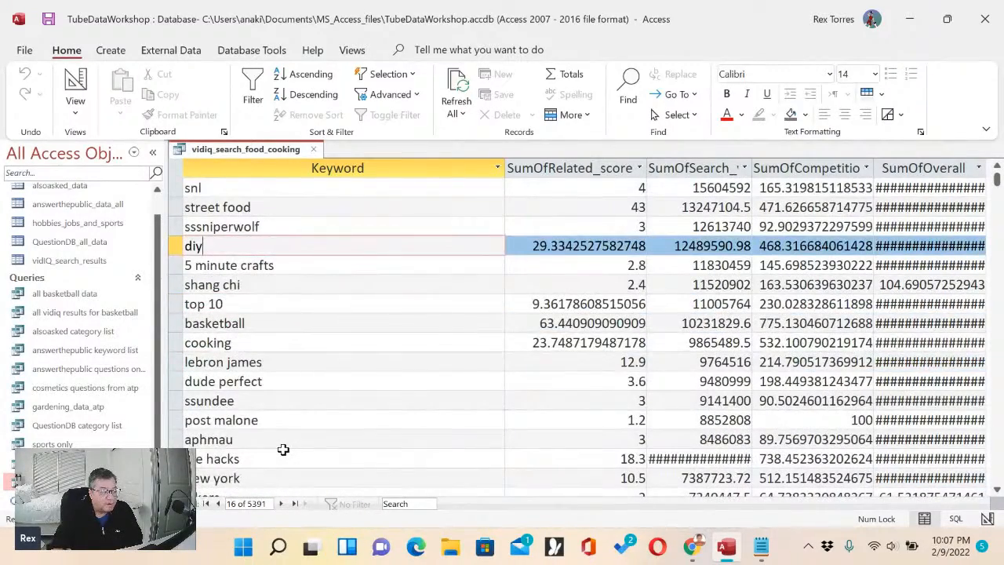
{"action": "scroll", "coordinate": [283, 449], "scroll_direction": "up", "scroll_amount": 4}
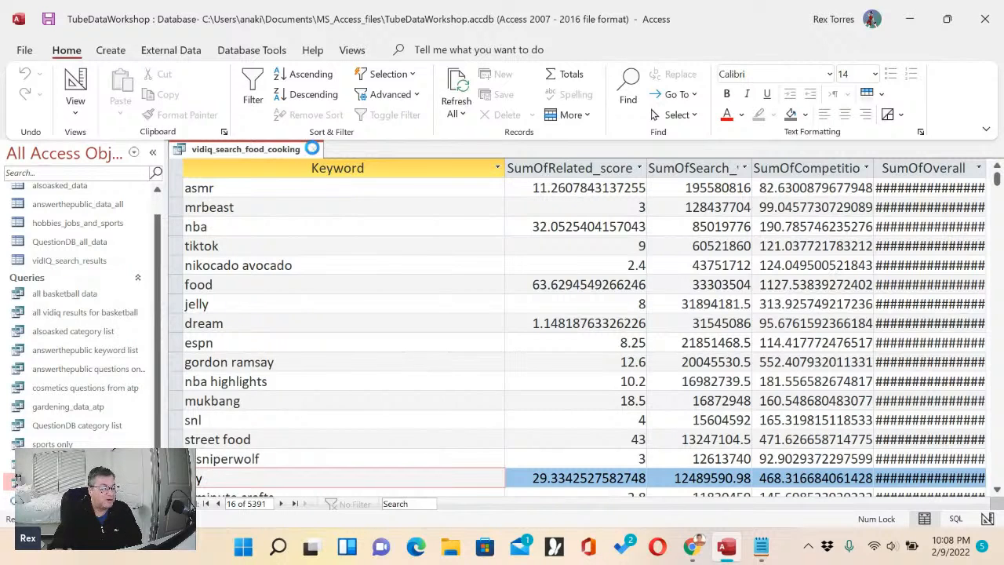
- Close the vidiq_search_food_cooking query, saving its layout, and reopen it in Design View
{"action": "left_click", "coordinate": [314, 149]}
{"action": "left_click", "coordinate": [448, 315]}
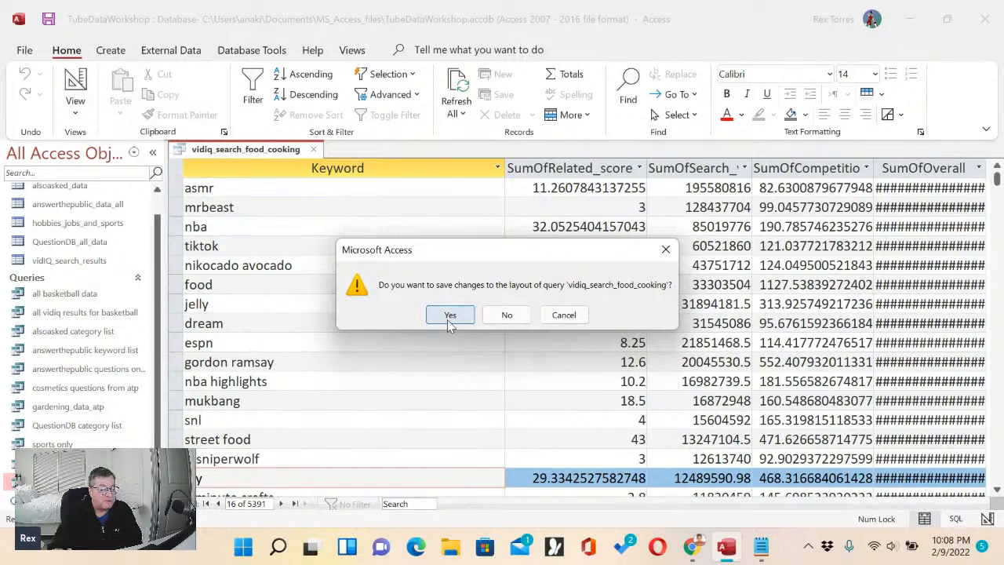
{"action": "right_click", "coordinate": [46, 244]}
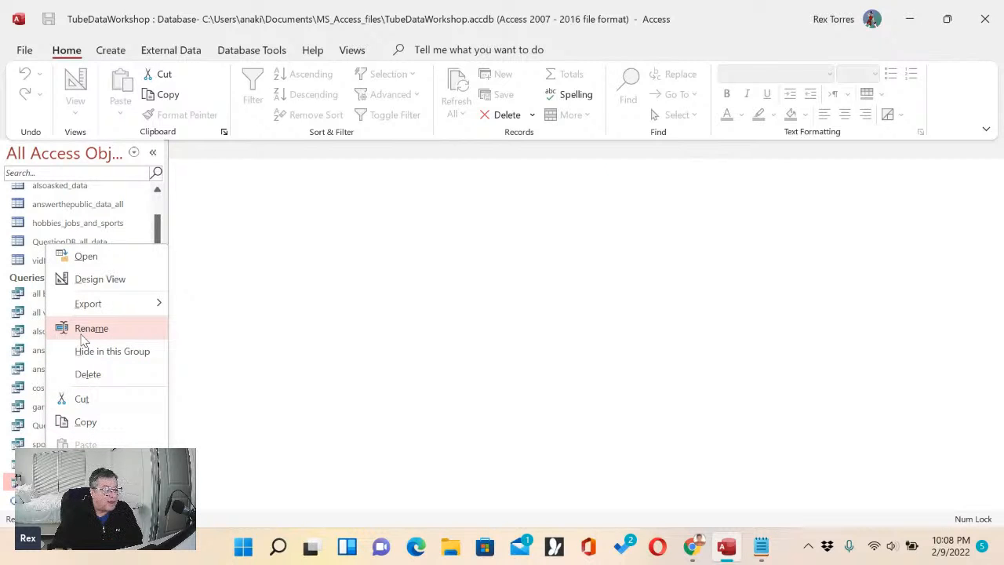
{"action": "left_click", "coordinate": [94, 284]}
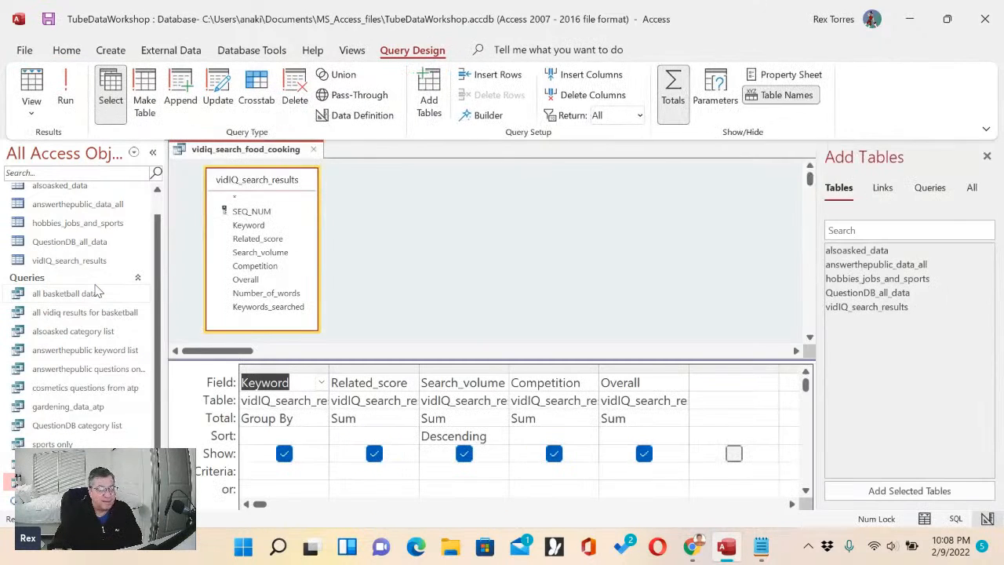
- Add the Keywords_searched field to the first empty column of the query design
{"action": "left_click", "coordinate": [729, 379]}
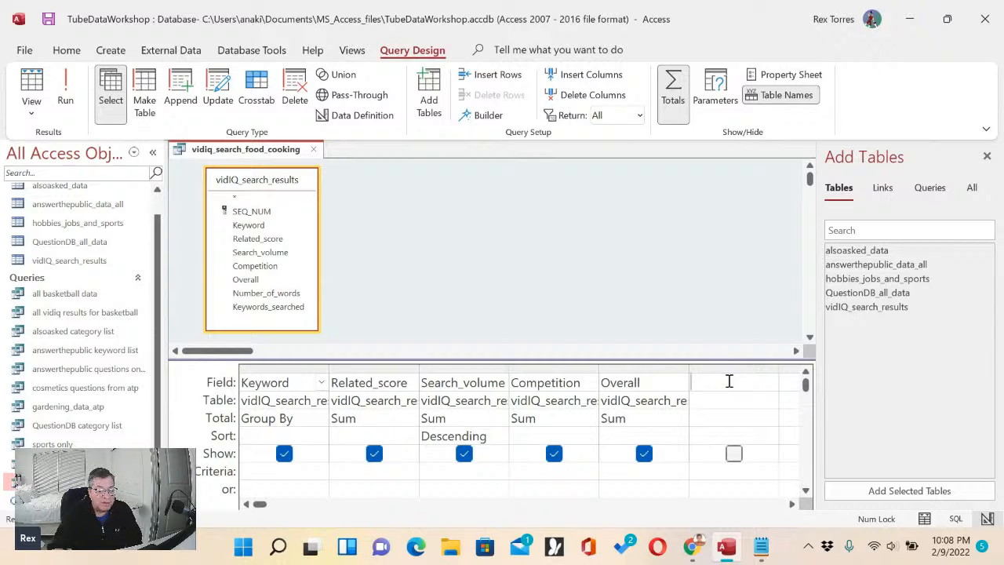
{"action": "left_click", "coordinate": [772, 385]}
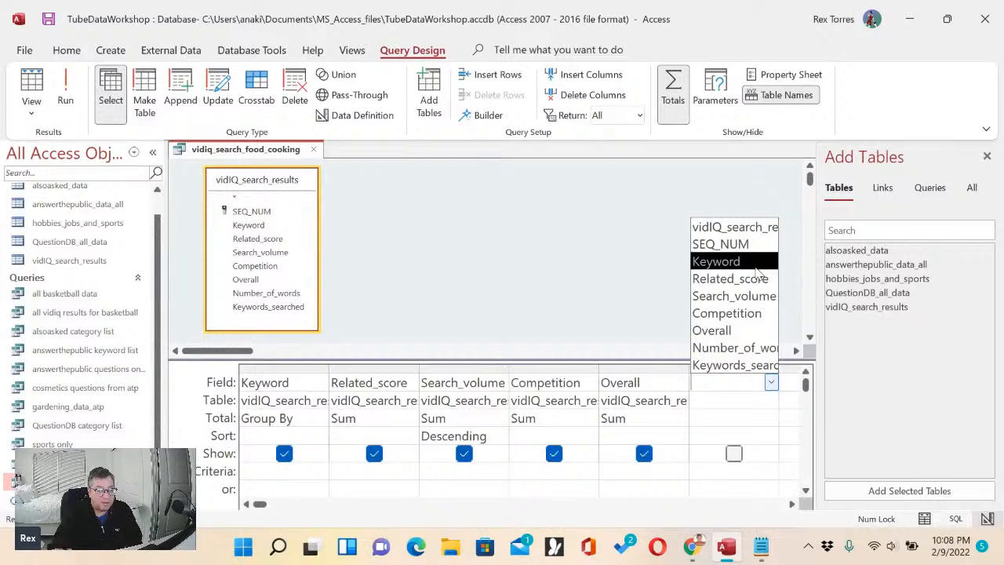
{"action": "left_click", "coordinate": [752, 366]}
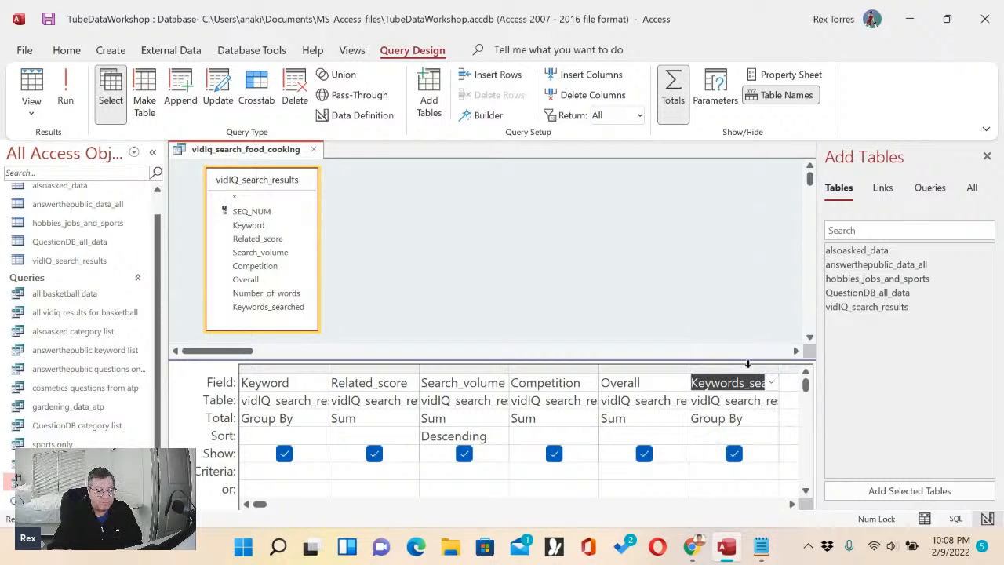
- Enter baking, cooking and eating as alternative criteria for the Keywords_searched field
{"action": "left_click", "coordinate": [709, 470]}
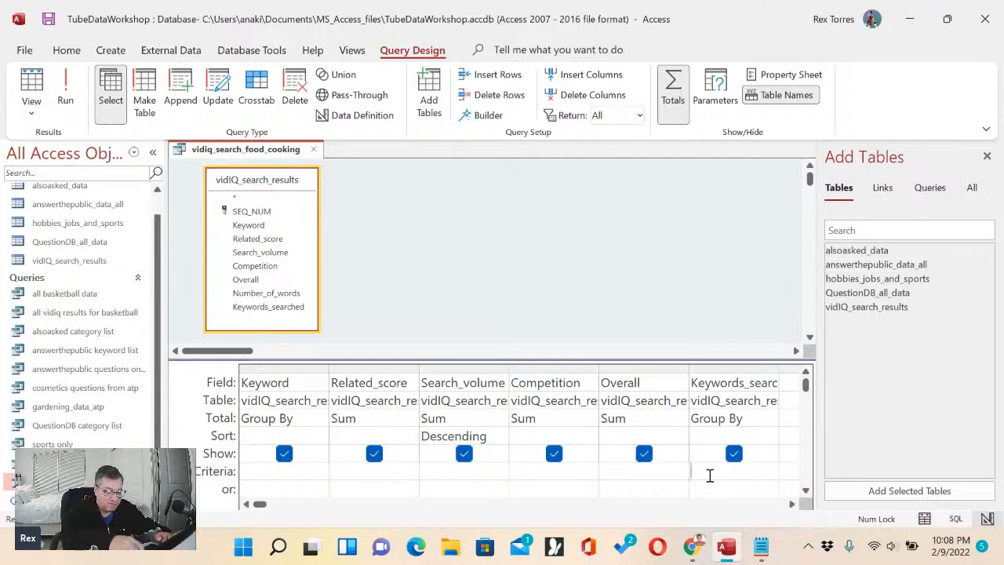
{"action": "type", "text": "baking"}
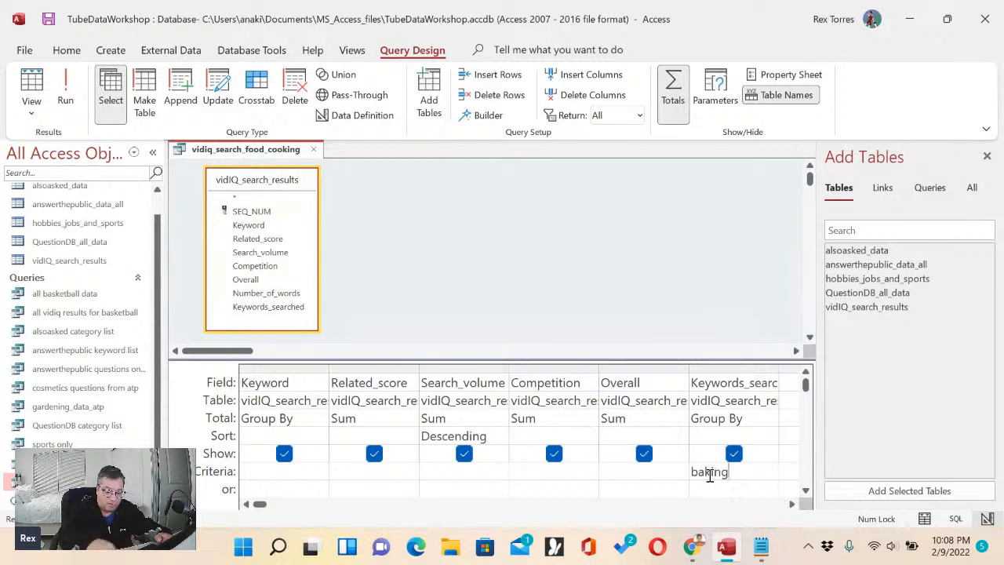
{"action": "key", "text": "Tab"}
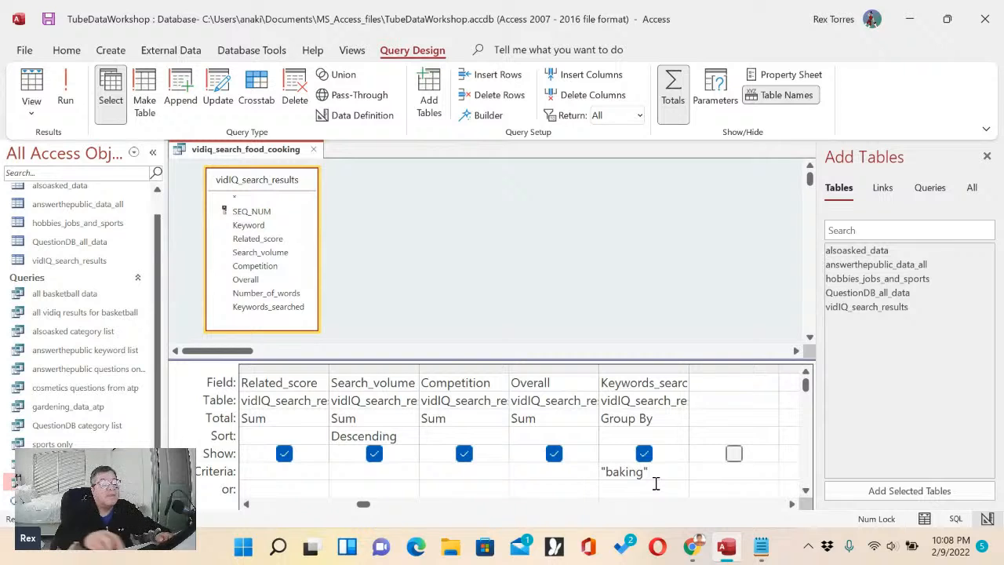
{"action": "type", "text": "cooking"}
{"action": "key", "text": "Tab"}
{"action": "scroll", "coordinate": [679, 470], "scroll_direction": "down", "scroll_amount": 3}
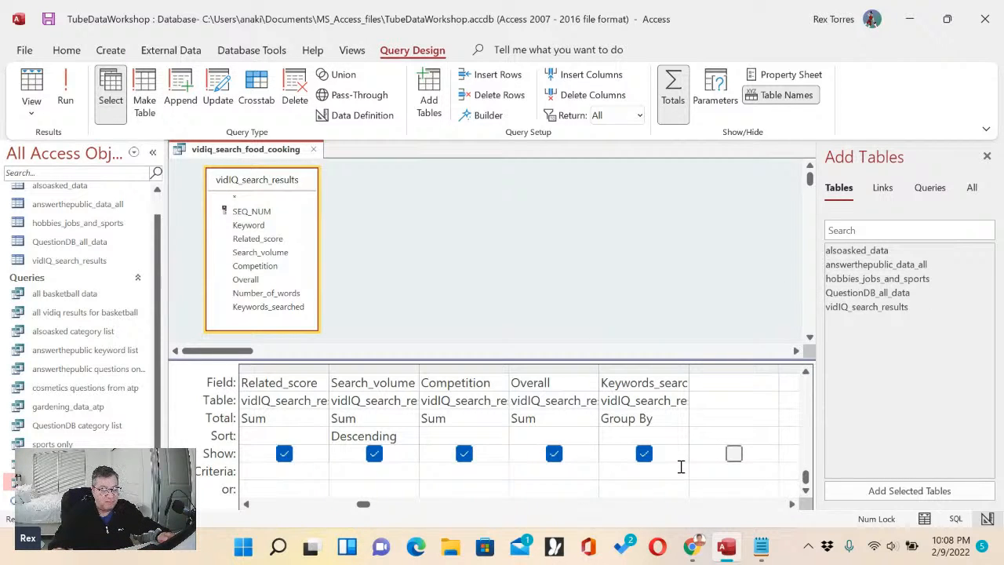
{"action": "scroll", "coordinate": [681, 467], "scroll_direction": "up", "scroll_amount": 3}
{"action": "scroll", "coordinate": [643, 471], "scroll_direction": "down", "scroll_amount": 1}
{"action": "left_click", "coordinate": [627, 489]}
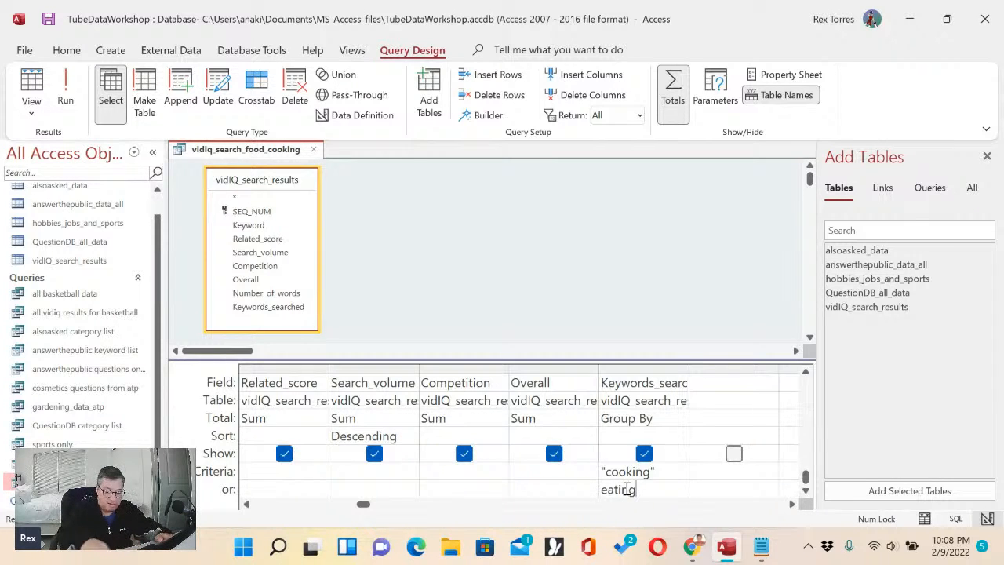
{"action": "key", "text": "Tab"}
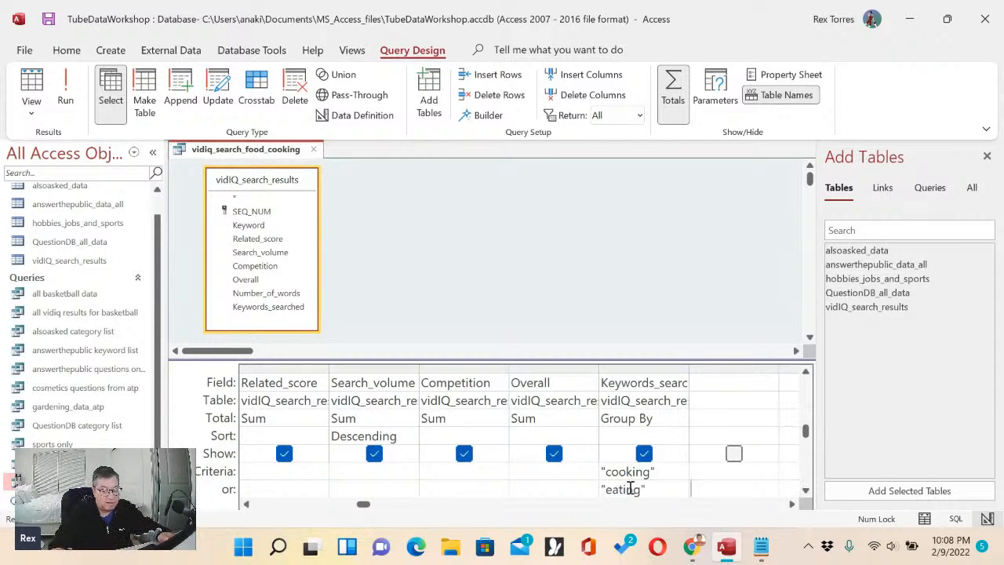
- Add food, nutrition and restaurants as further alternative criteria for the Keywords_searched field
{"action": "left_click", "coordinate": [806, 490]}
{"action": "left_click", "coordinate": [652, 488]}
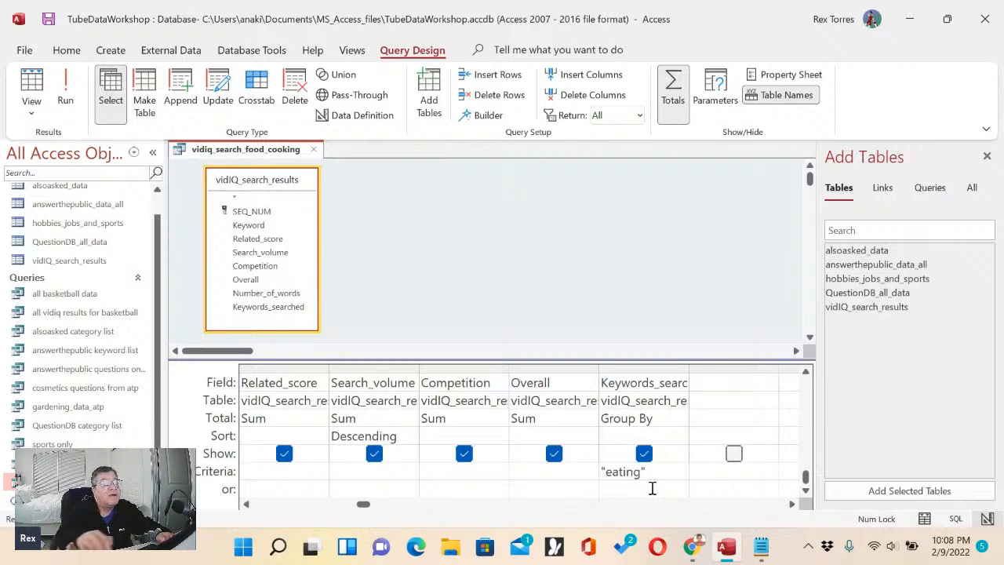
{"action": "type", "text": "food"}
{"action": "key", "text": "Tab"}
{"action": "left_click", "coordinate": [806, 490]}
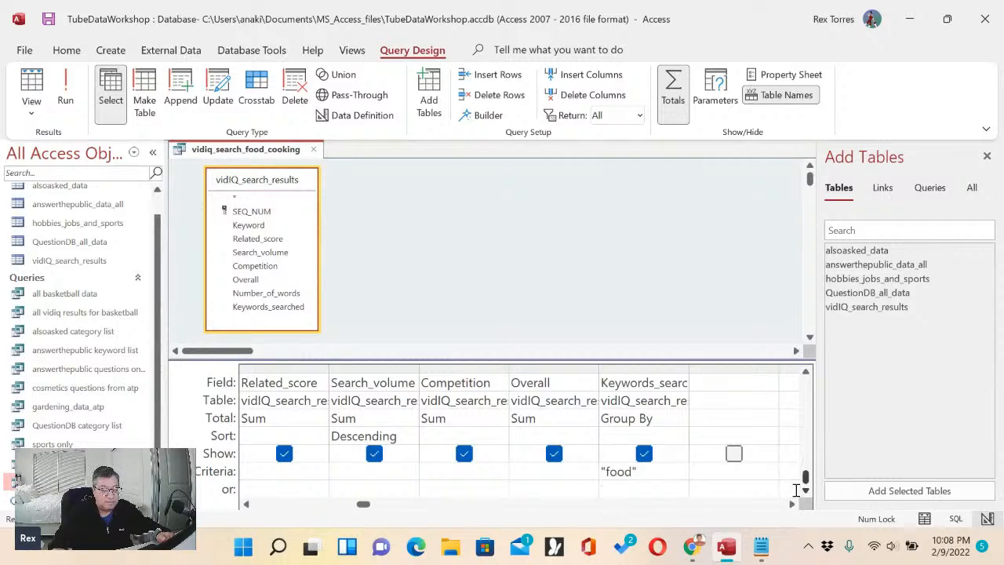
{"action": "type", "text": "nutrition"}
{"action": "key", "text": "Tab"}
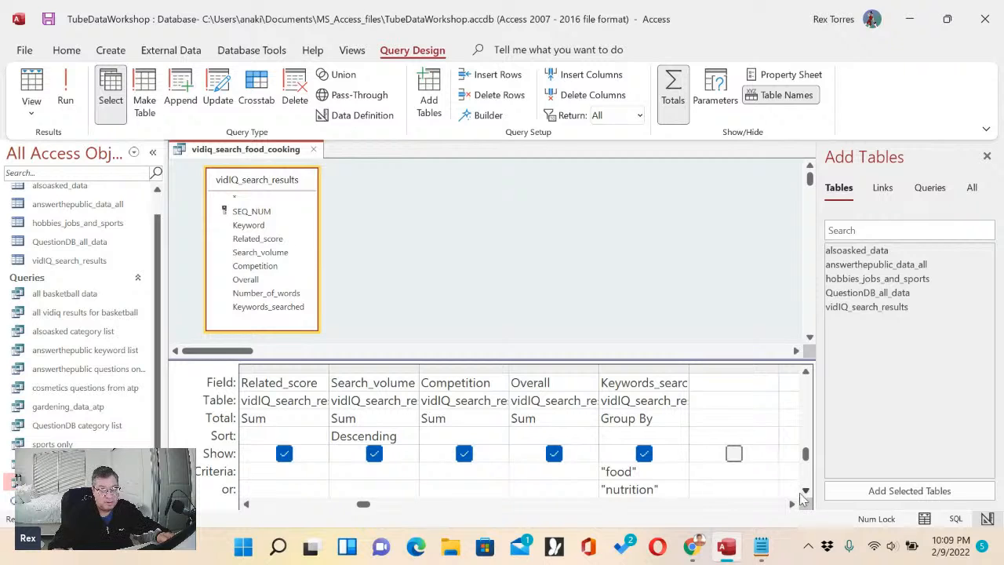
{"action": "left_click", "coordinate": [805, 492]}
{"action": "left_click", "coordinate": [664, 490]}
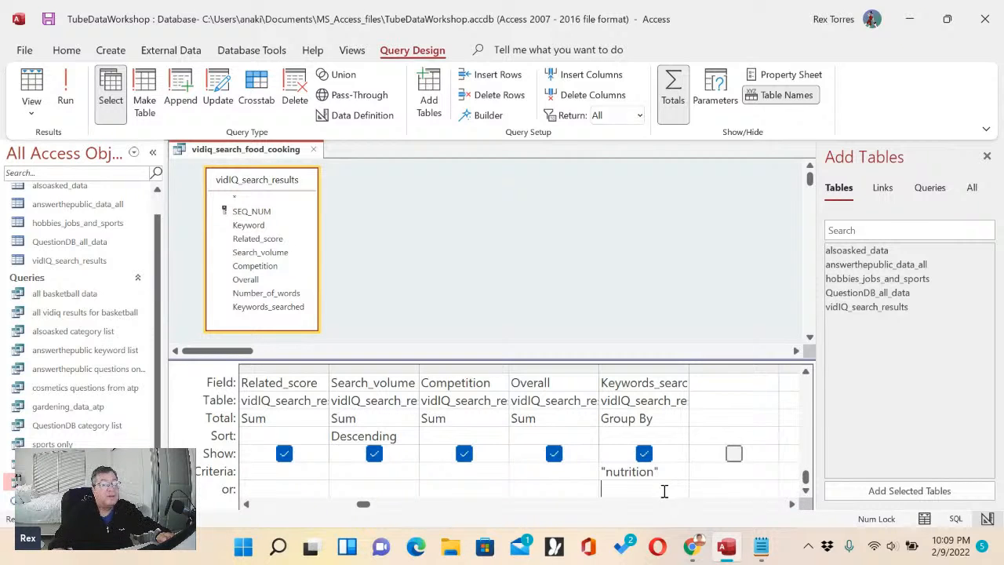
{"action": "type", "text": "resta"}
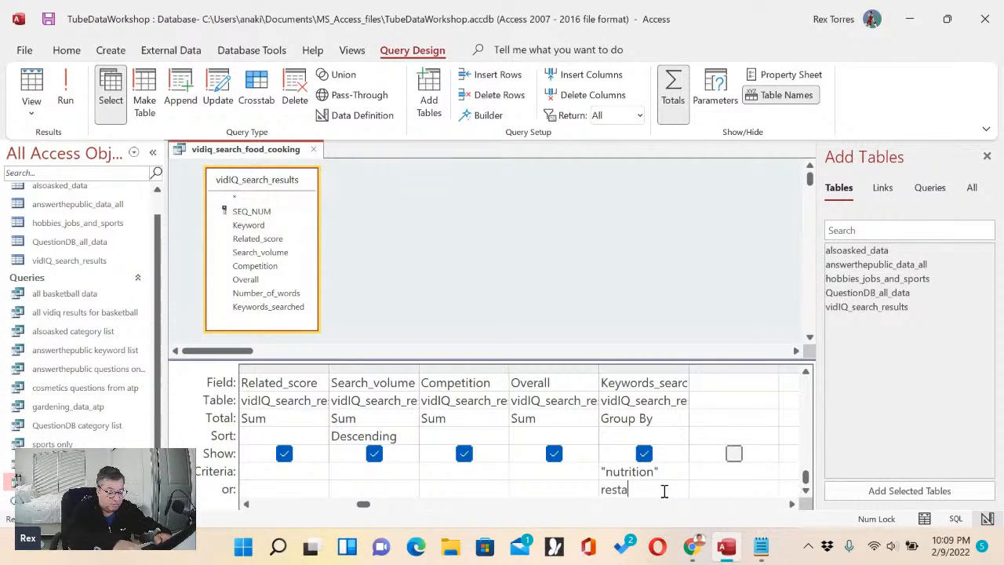
{"action": "type", "text": "urants"}
{"action": "key", "text": "Tab"}
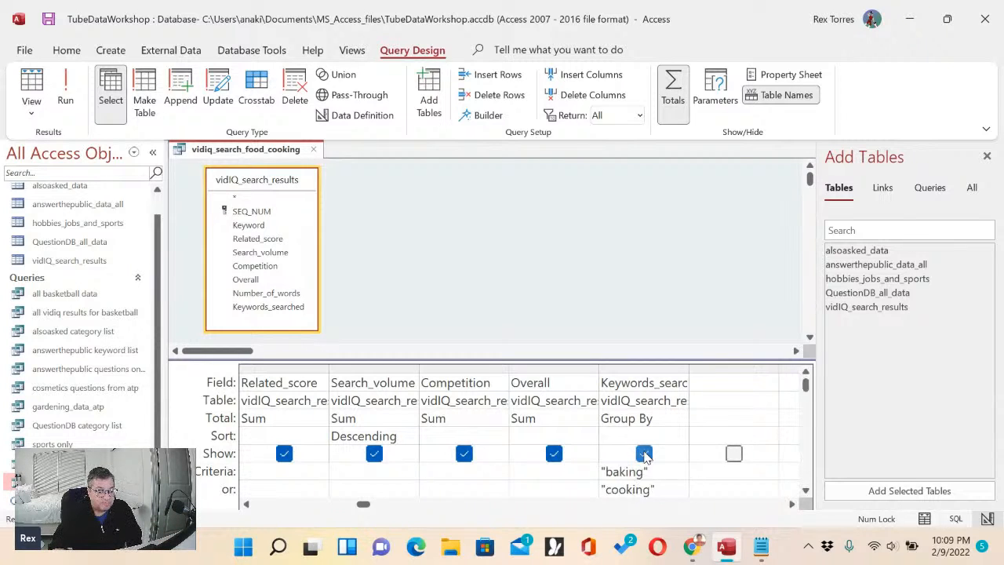
- Make Keywords_searched a hidden filter field with its Total set to Where, and run the query
{"action": "left_click", "coordinate": [644, 454]}
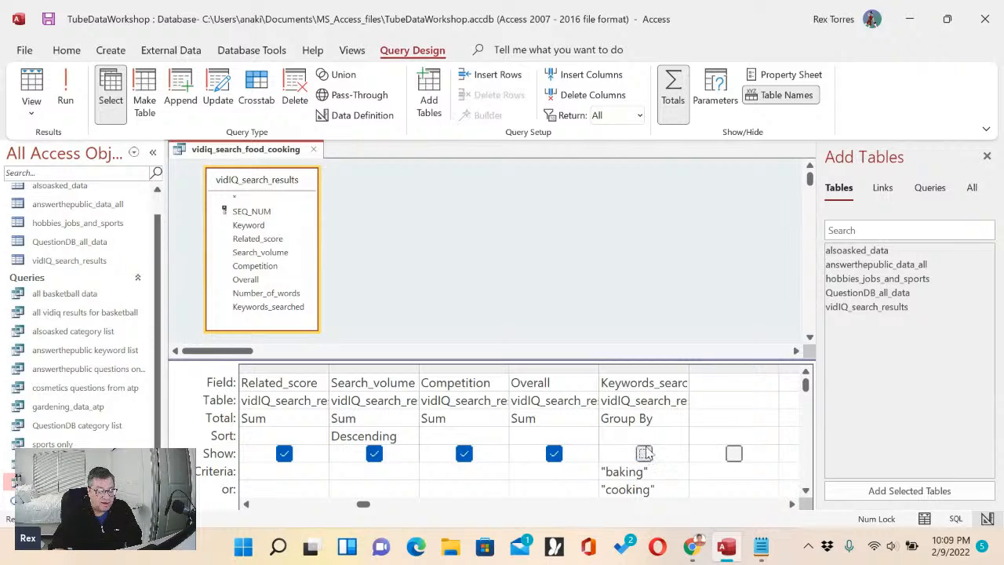
{"action": "left_click", "coordinate": [669, 419]}
{"action": "left_click", "coordinate": [682, 419]}
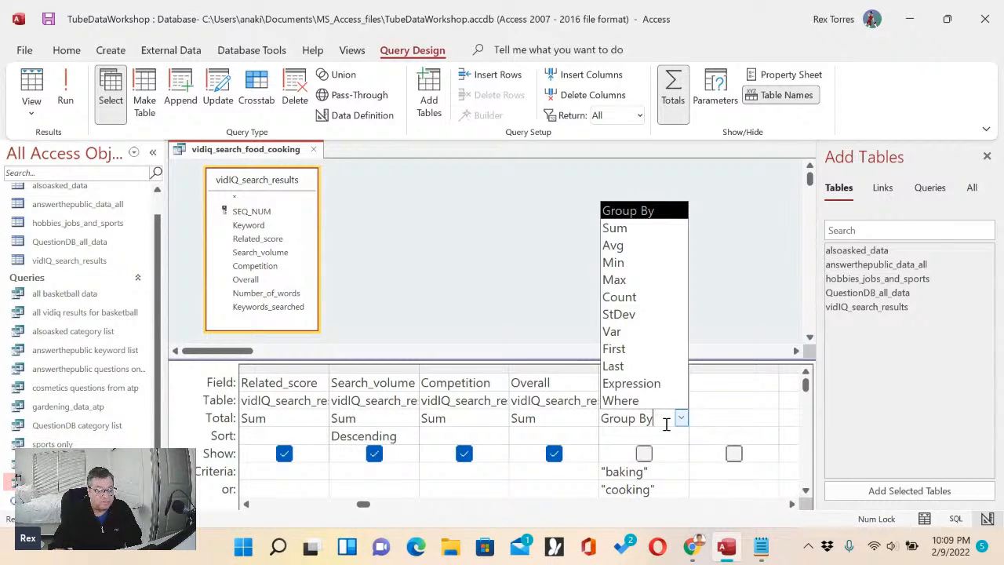
{"action": "left_click", "coordinate": [651, 402]}
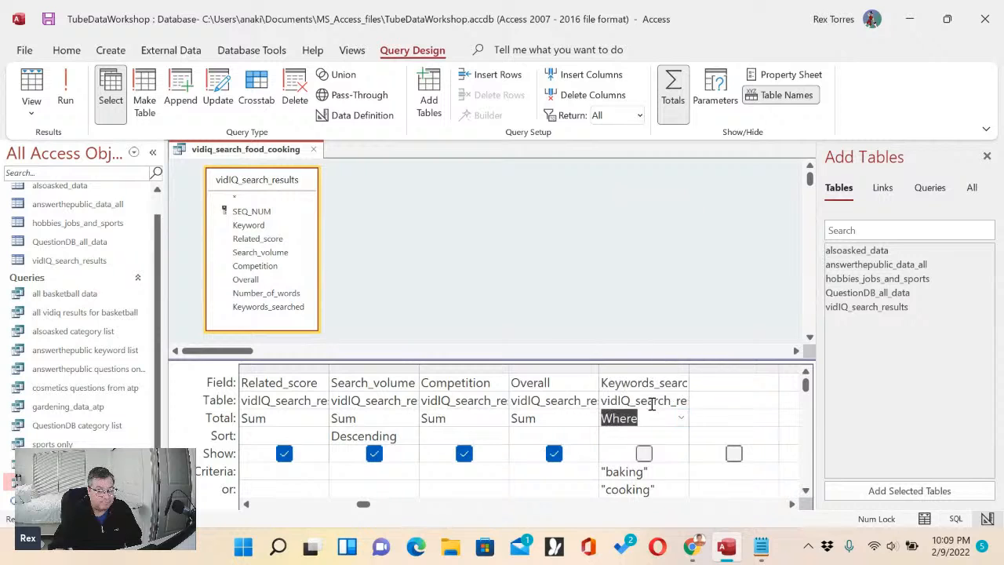
{"action": "left_click", "coordinate": [664, 435]}
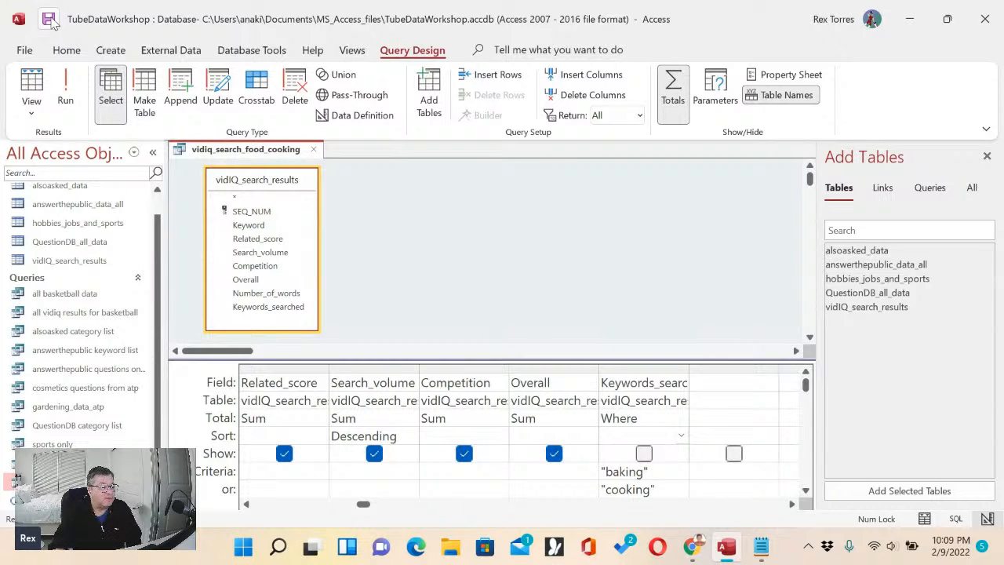
{"action": "left_click", "coordinate": [66, 91]}
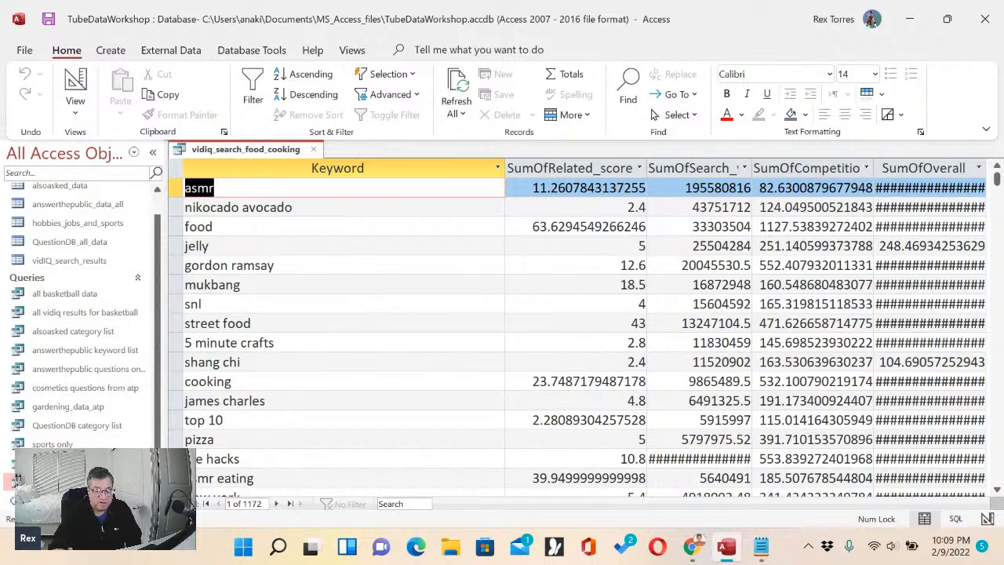
- Show the query's SQL and break its SELECT list so the Search_volume, Competition and Overall sums each start a new line
{"action": "left_click", "coordinate": [957, 520]}
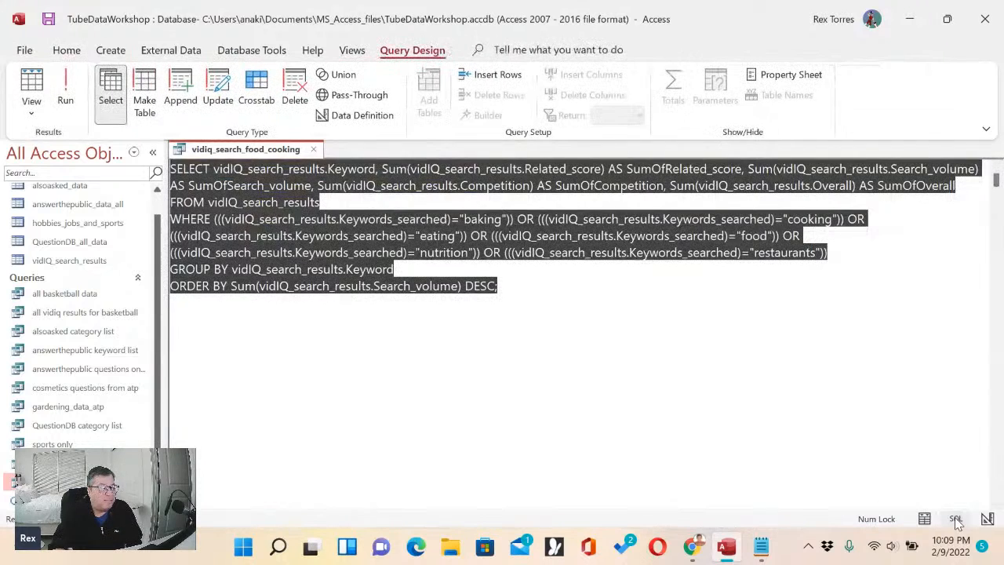
{"action": "left_click", "coordinate": [628, 395]}
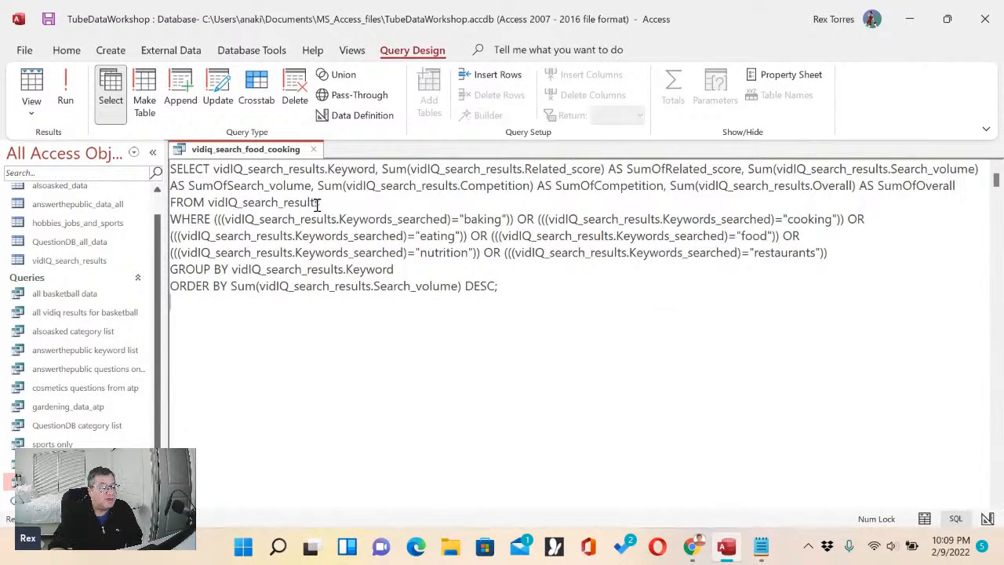
{"action": "left_click", "coordinate": [749, 169]}
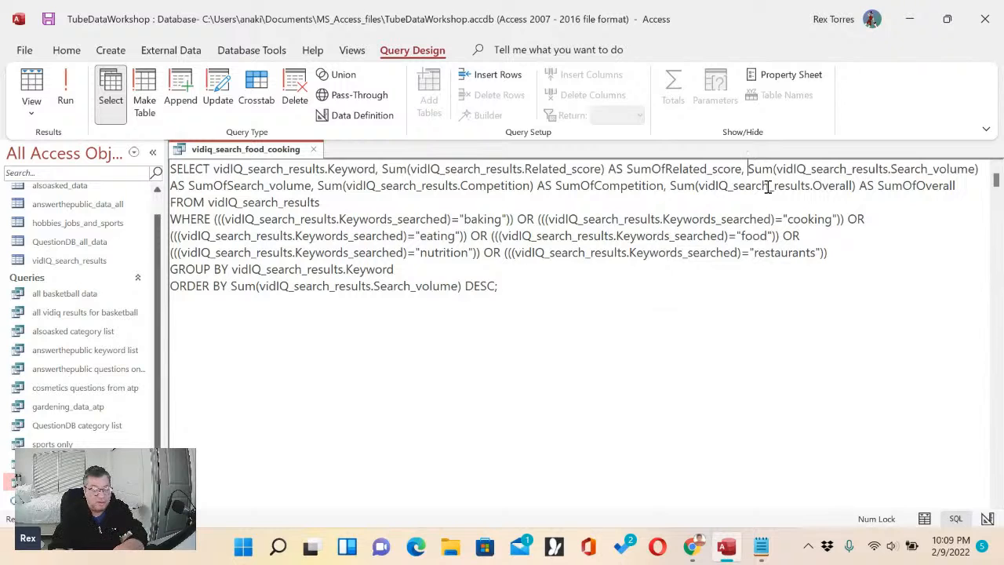
{"action": "key", "text": "Return"}
{"action": "left_click", "coordinate": [553, 185]}
{"action": "key", "text": "Return"}
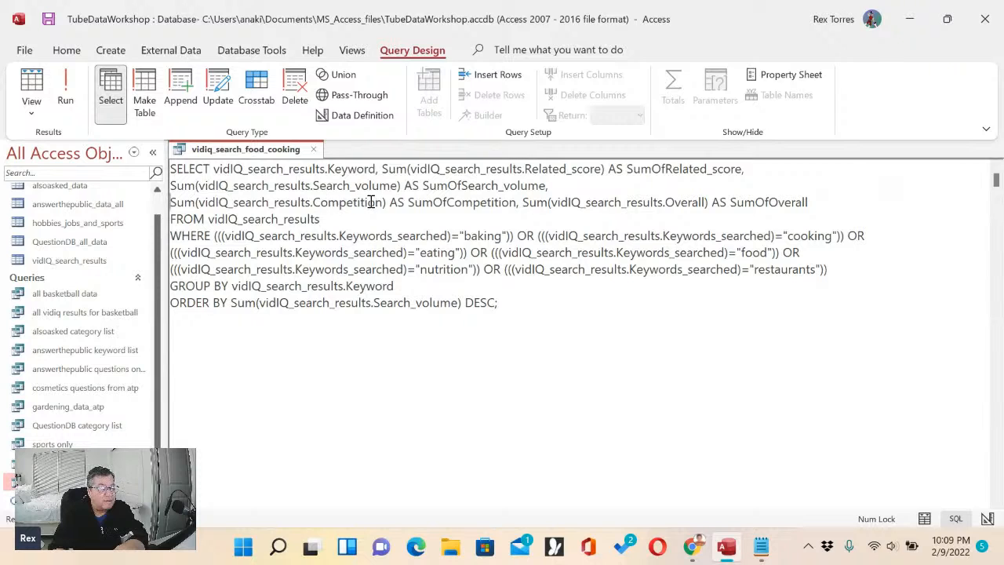
{"action": "left_click", "coordinate": [523, 203]}
{"action": "key", "text": "Return"}
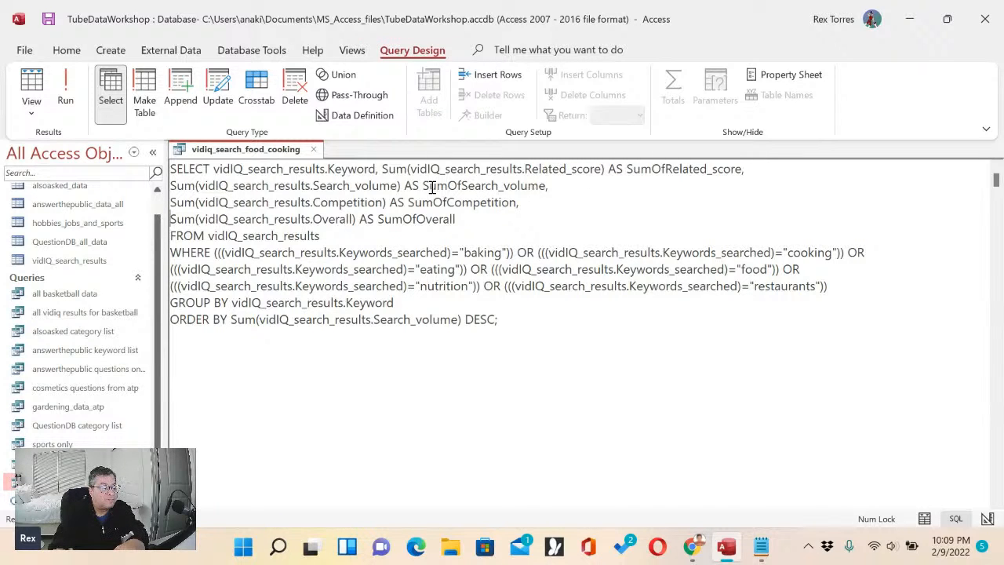
- Start the Related_score sum on a new line in the query's SELECT list
{"action": "left_click", "coordinate": [384, 168]}
{"action": "key", "text": "Return"}
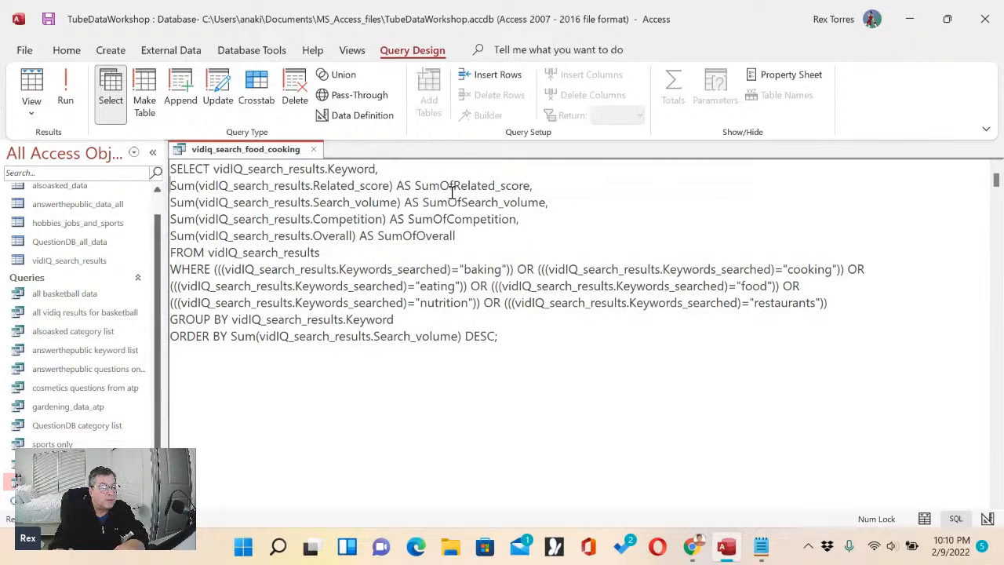
- Review the Keyword field, the four sum aliases and the source table in the SQL statement
{"action": "double_click", "coordinate": [352, 168]}
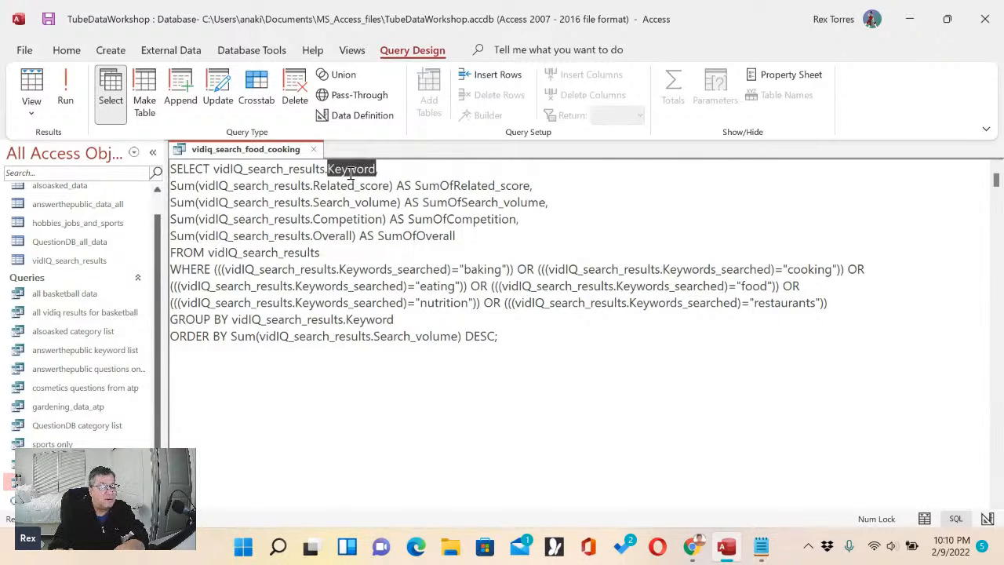
{"action": "double_click", "coordinate": [472, 185]}
{"action": "left_click", "coordinate": [487, 206]}
{"action": "double_click", "coordinate": [480, 202]}
{"action": "double_click", "coordinate": [479, 220]}
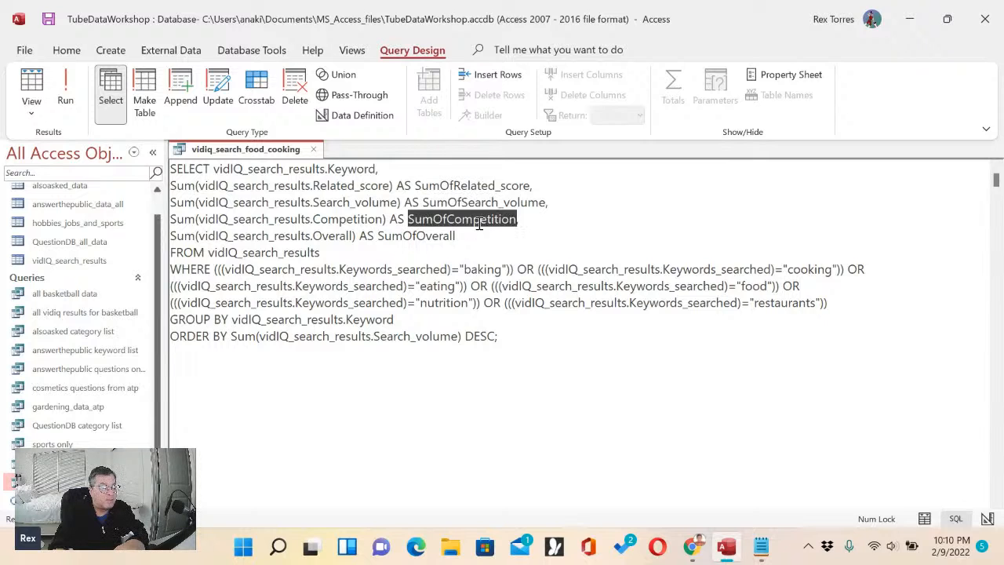
{"action": "double_click", "coordinate": [413, 236]}
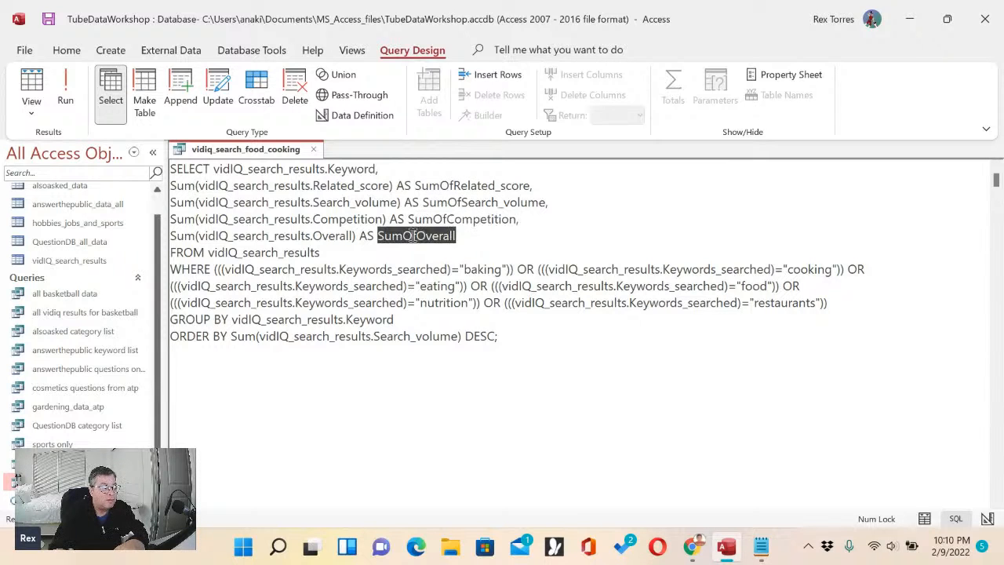
{"action": "double_click", "coordinate": [285, 253]}
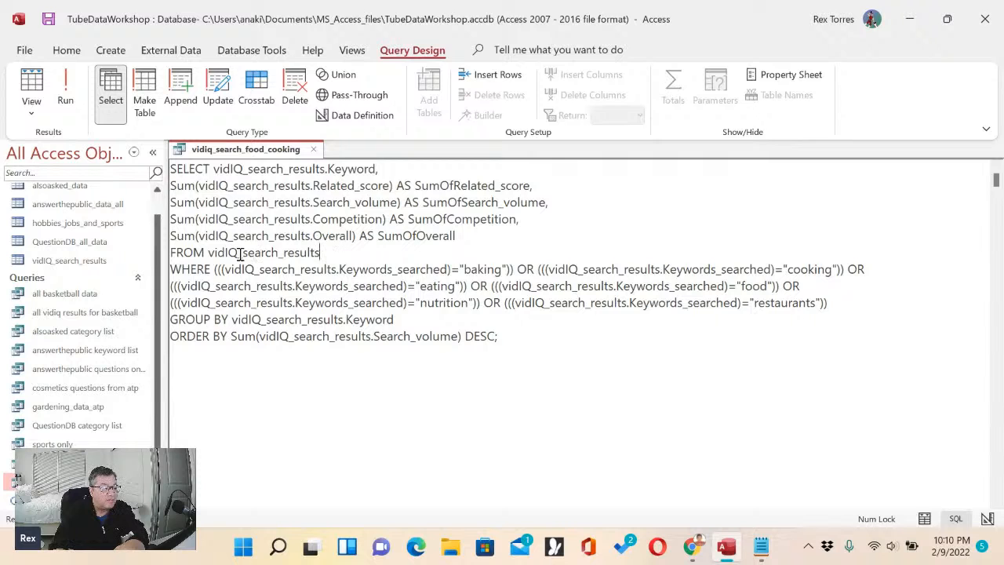
{"action": "left_click_drag", "start_coordinate": [230, 253], "coordinate": [289, 254]}
- Break the WHERE clause so each OR condition, from cooking through restaurants, starts on its own line
{"action": "left_click", "coordinate": [335, 253]}
{"action": "key", "text": "Return"}
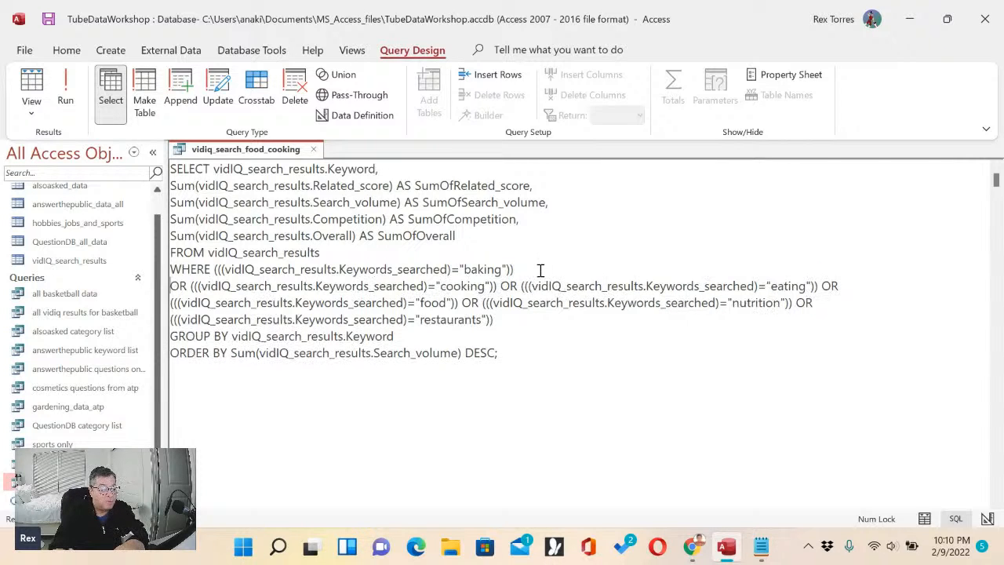
{"action": "left_click", "coordinate": [499, 286]}
{"action": "key", "text": "Return"}
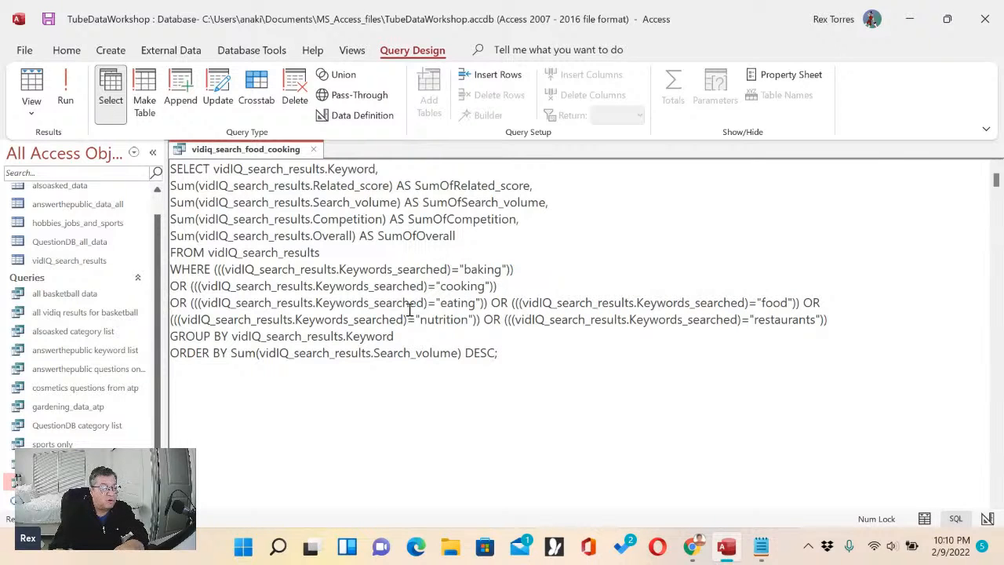
{"action": "left_click", "coordinate": [489, 303]}
{"action": "key", "text": "Return"}
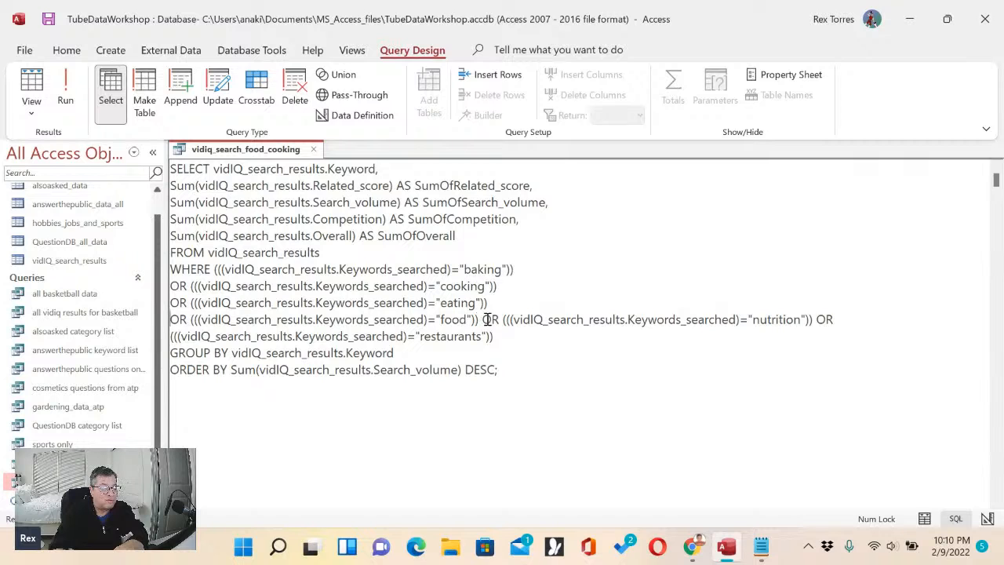
{"action": "key", "text": "Return"}
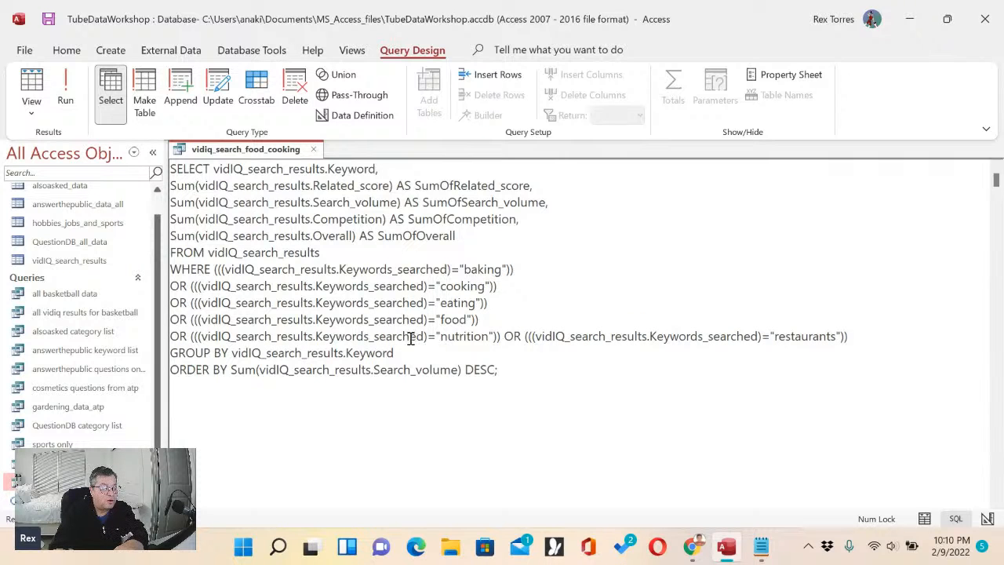
{"action": "left_click", "coordinate": [506, 335]}
{"action": "key", "text": "Return"}
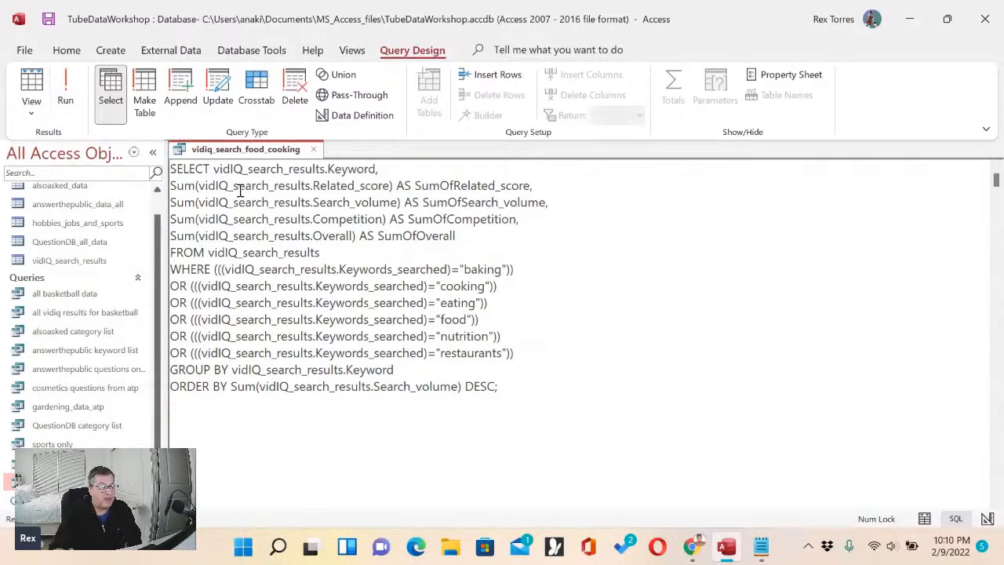
- Check the reformatted SQL statement as a whole and run the query
{"action": "left_click_drag", "start_coordinate": [191, 169], "coordinate": [575, 374]}
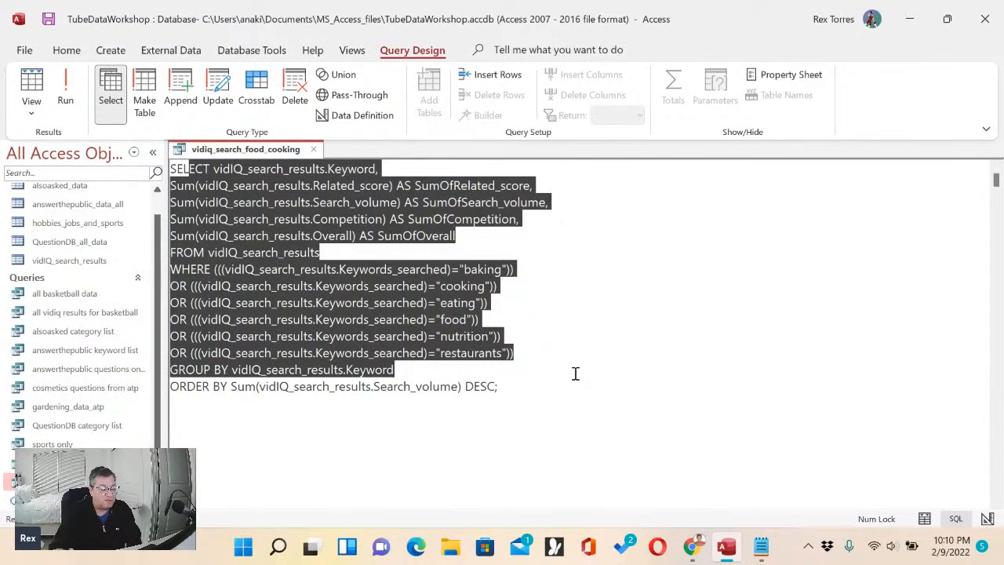
{"action": "left_click", "coordinate": [557, 381]}
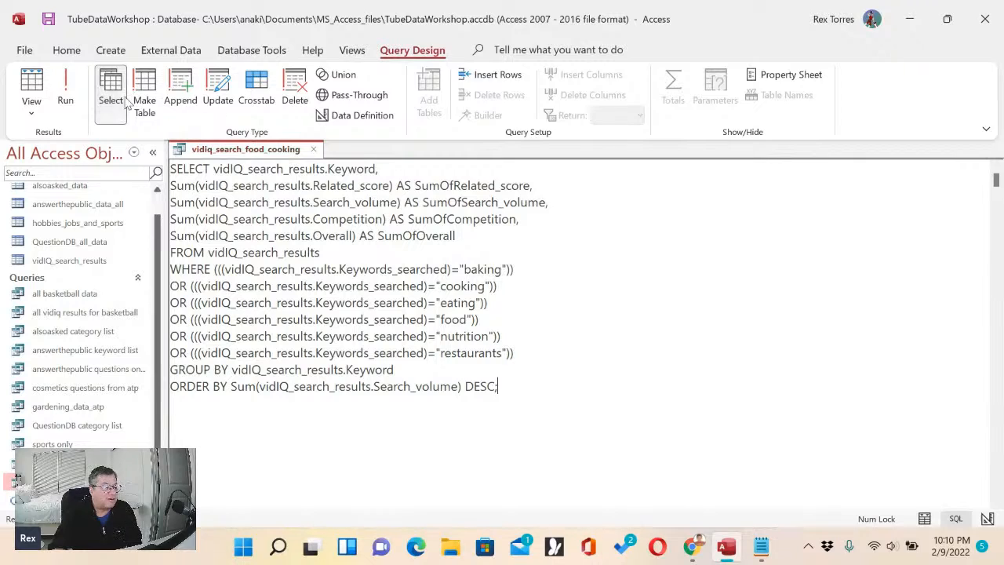
{"action": "left_click", "coordinate": [67, 93]}
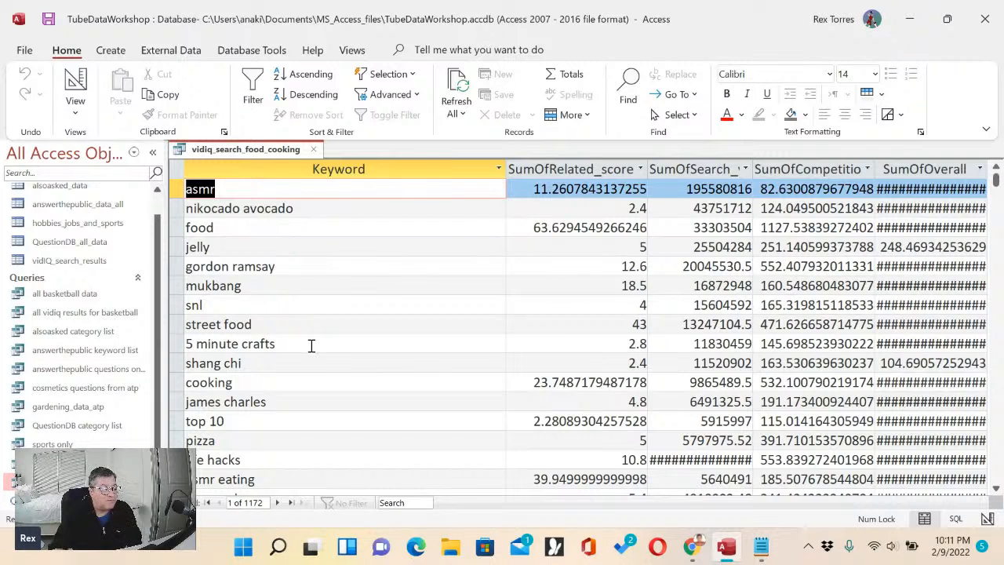
- Widen the SumOfSearch_volume column in the query results enough to show its full heading and values
{"action": "scroll", "coordinate": [308, 348], "scroll_direction": "down", "scroll_amount": 1}
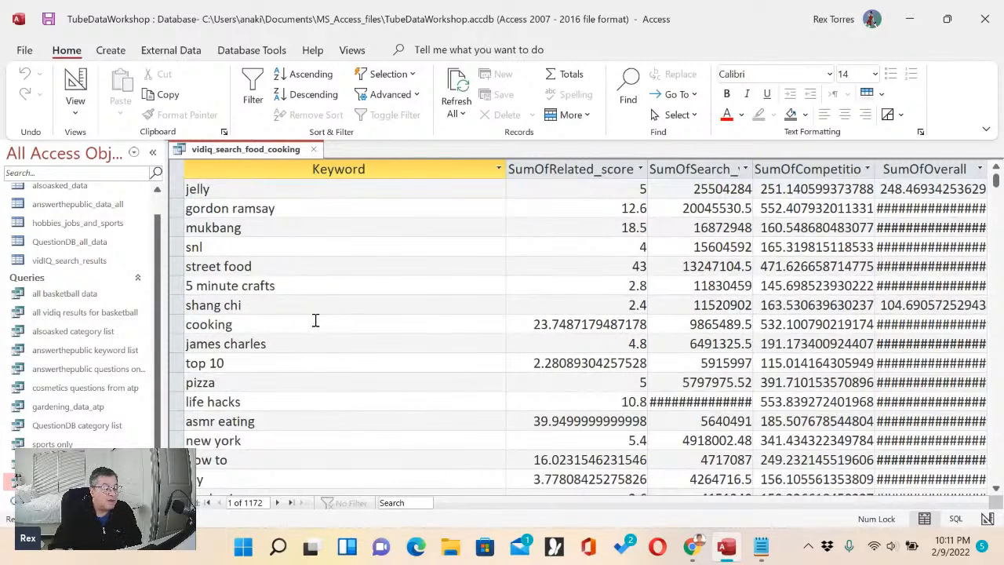
{"action": "scroll", "coordinate": [309, 338], "scroll_direction": "down", "scroll_amount": 1}
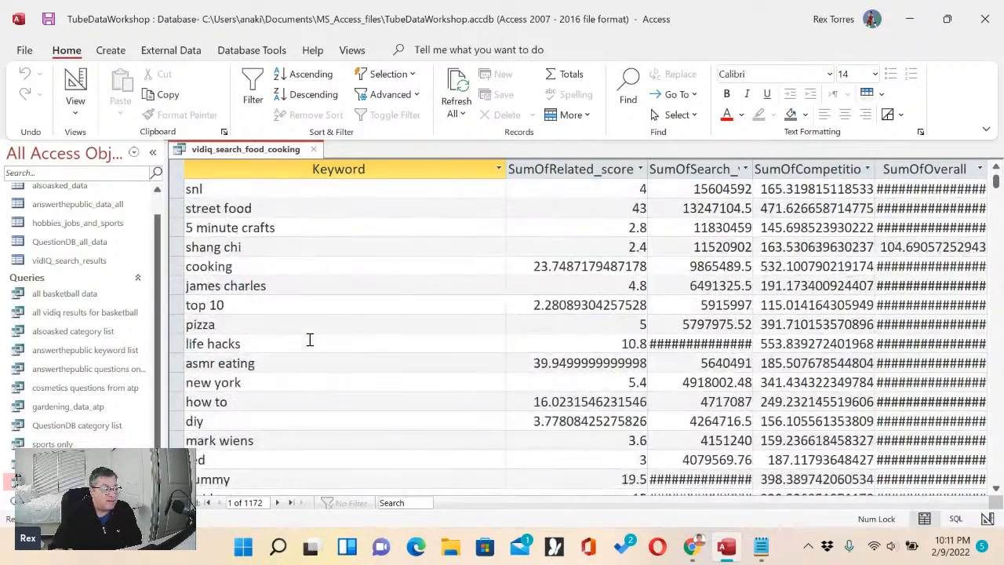
{"action": "scroll", "coordinate": [287, 333], "scroll_direction": "down", "scroll_amount": 1}
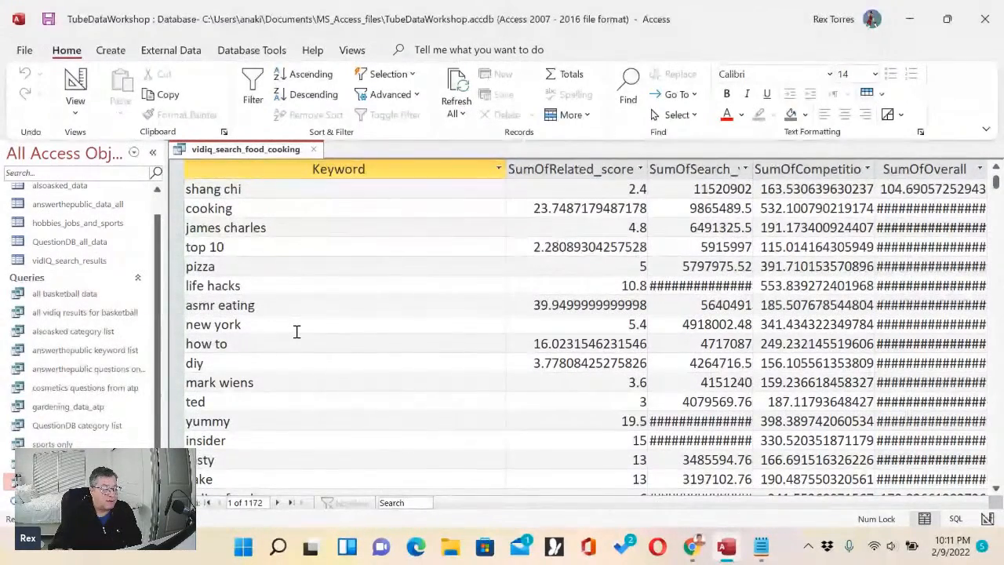
{"action": "scroll", "coordinate": [293, 337], "scroll_direction": "down", "scroll_amount": 1}
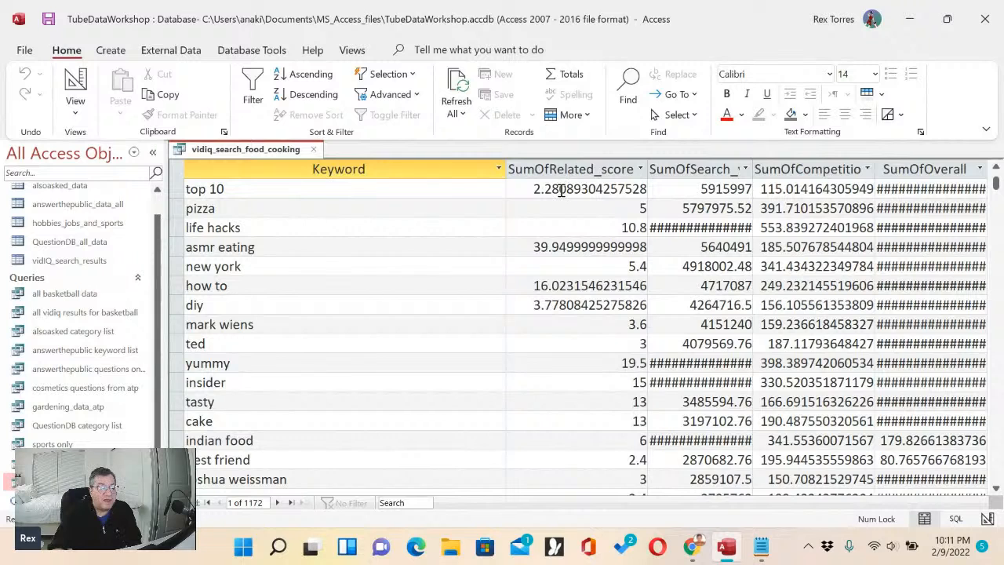
{"action": "left_click", "coordinate": [714, 189]}
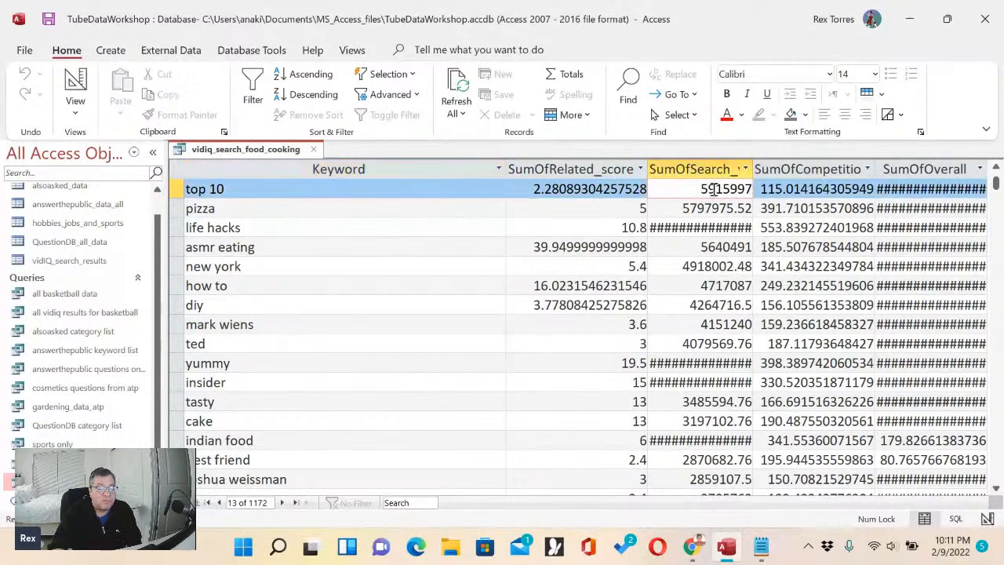
{"action": "left_click_drag", "start_coordinate": [751, 169], "coordinate": [817, 170]}
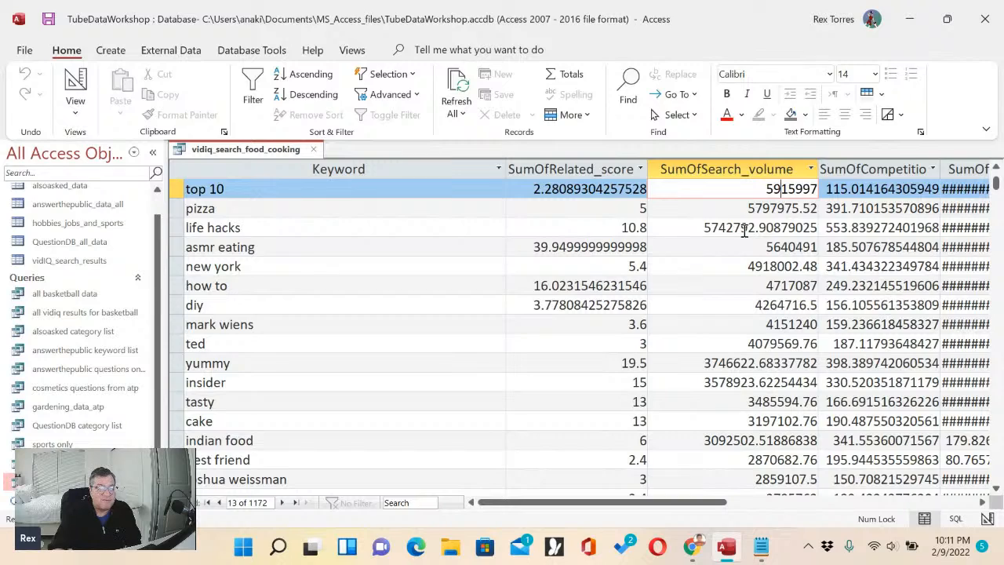
- Examine the summed search volumes and look through the result keywords down to the cake recipe row
{"action": "left_click", "coordinate": [781, 247]}
{"action": "left_click", "coordinate": [755, 267]}
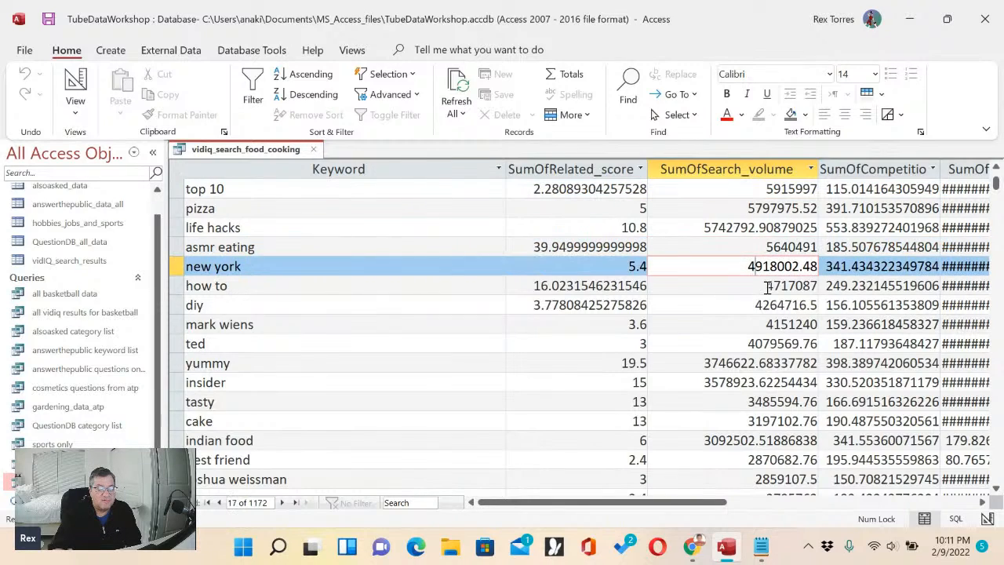
{"action": "left_click", "coordinate": [768, 287]}
{"action": "scroll", "coordinate": [769, 310], "scroll_direction": "up", "scroll_amount": 1}
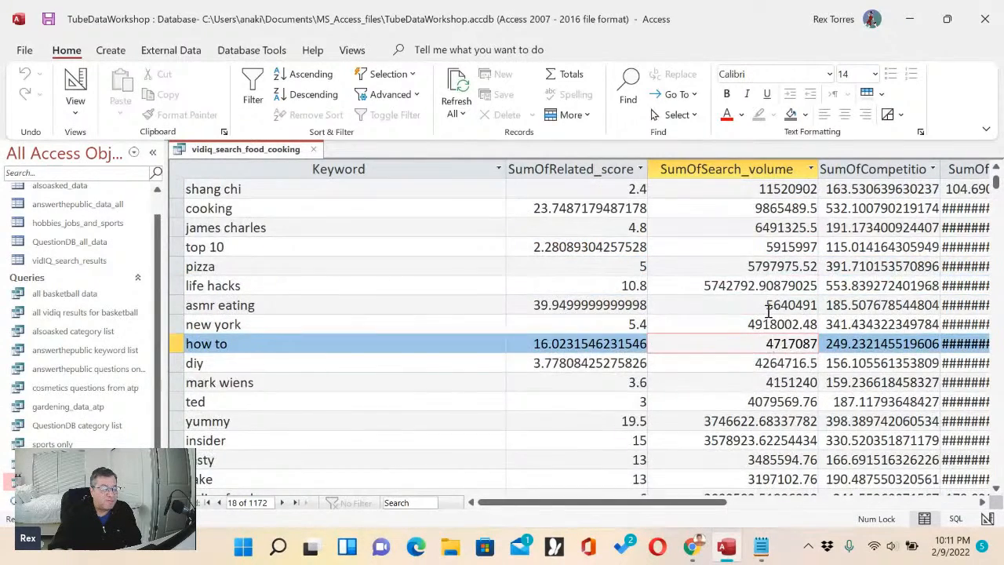
{"action": "scroll", "coordinate": [769, 308], "scroll_direction": "down", "scroll_amount": 3}
{"action": "scroll", "coordinate": [767, 310], "scroll_direction": "down", "scroll_amount": 2}
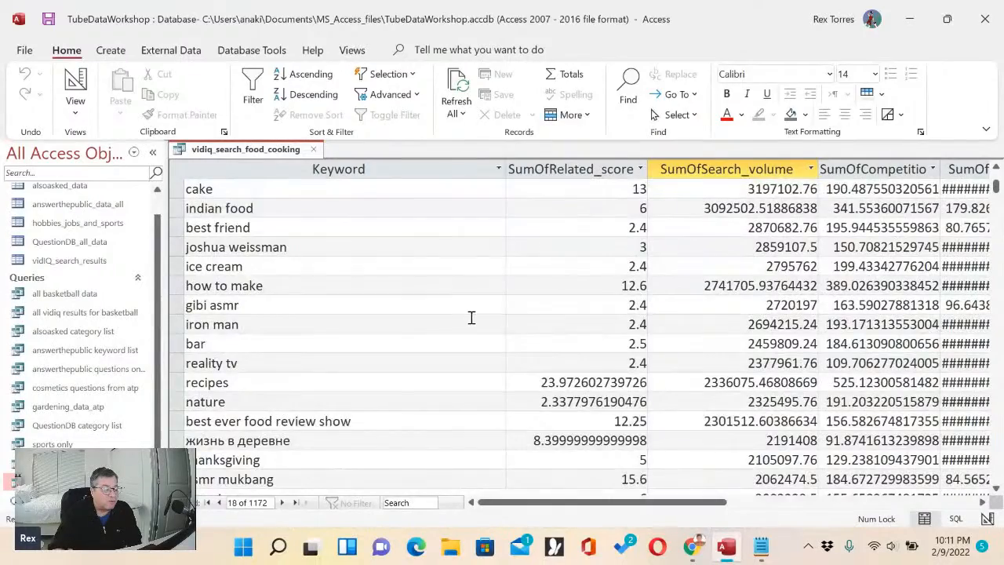
{"action": "scroll", "coordinate": [471, 317], "scroll_direction": "down", "scroll_amount": 1}
{"action": "scroll", "coordinate": [372, 330], "scroll_direction": "down", "scroll_amount": 1}
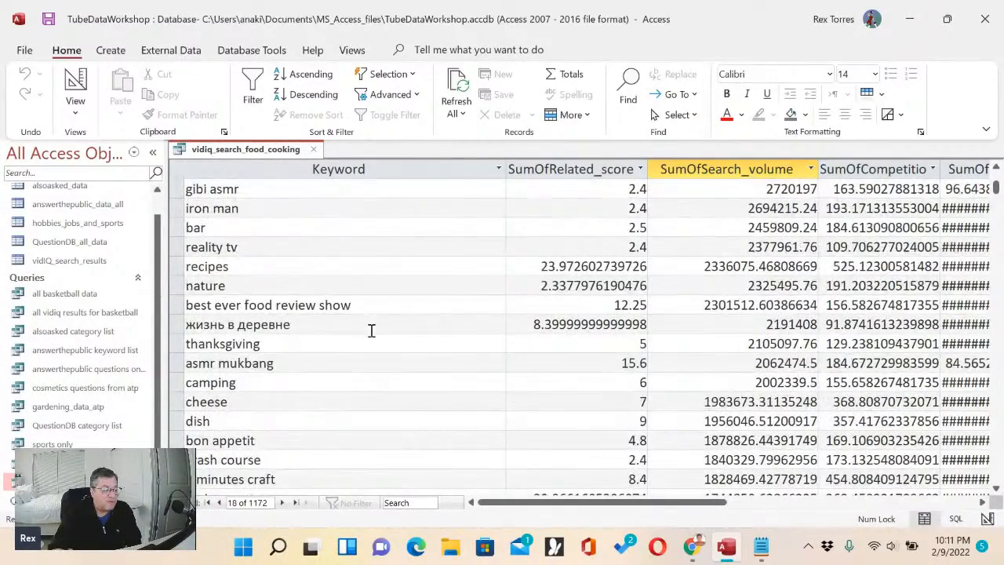
{"action": "scroll", "coordinate": [353, 352], "scroll_direction": "down", "scroll_amount": 1}
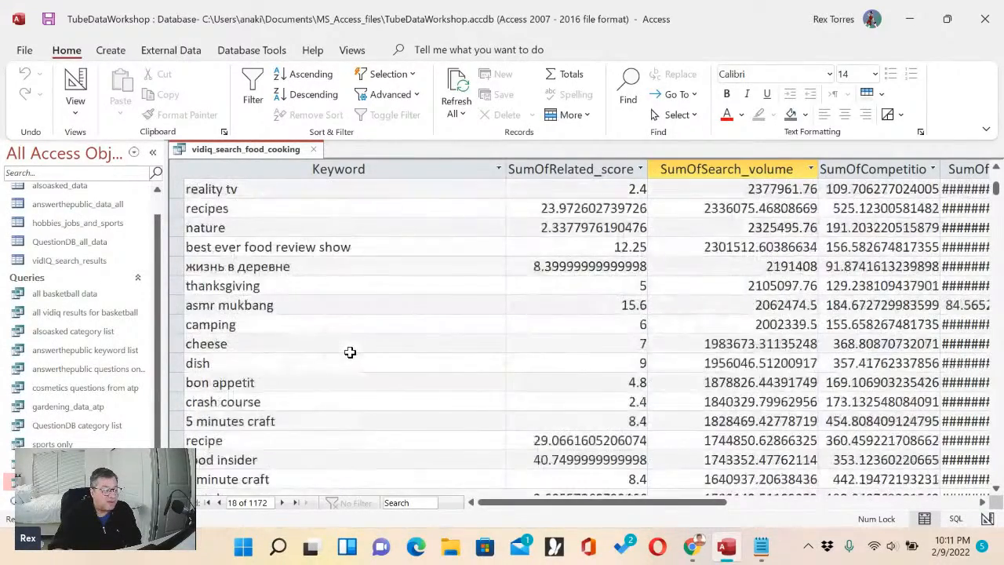
{"action": "scroll", "coordinate": [280, 342], "scroll_direction": "down", "scroll_amount": 1}
{"action": "scroll", "coordinate": [312, 341], "scroll_direction": "down", "scroll_amount": 1}
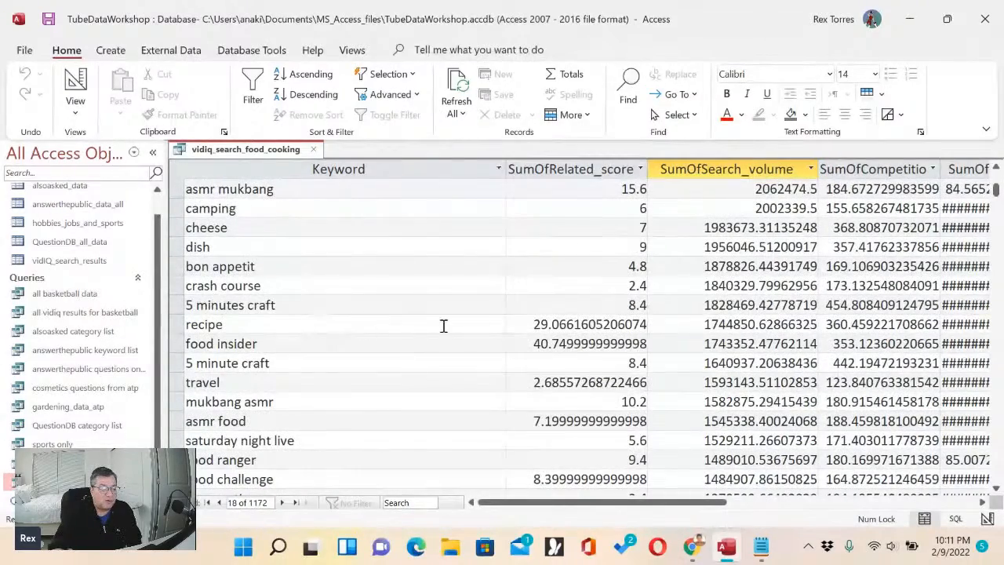
{"action": "scroll", "coordinate": [441, 324], "scroll_direction": "down", "scroll_amount": 2}
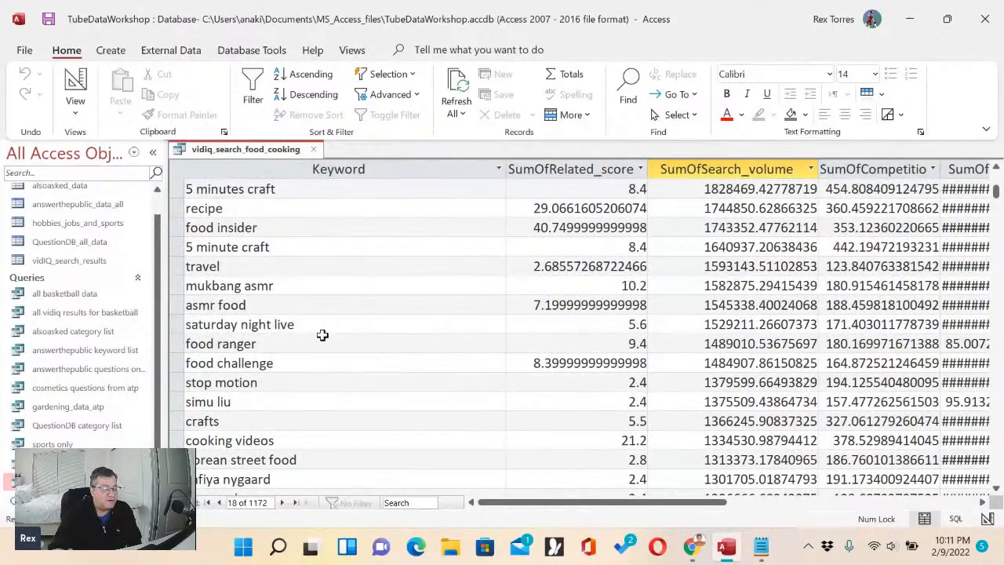
{"action": "scroll", "coordinate": [321, 333], "scroll_direction": "down", "scroll_amount": 1}
{"action": "scroll", "coordinate": [326, 324], "scroll_direction": "down", "scroll_amount": 1}
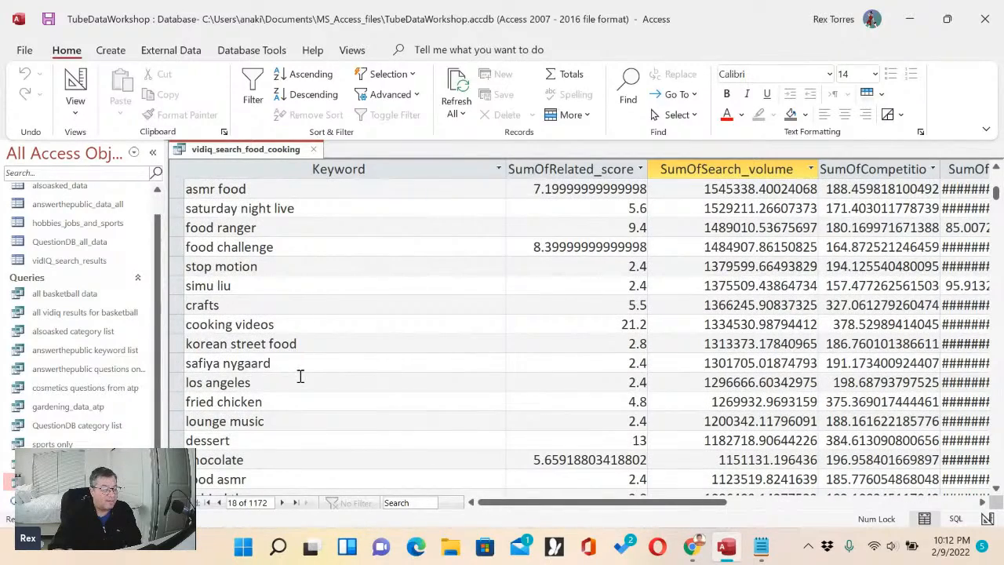
{"action": "scroll", "coordinate": [298, 376], "scroll_direction": "down", "scroll_amount": 1}
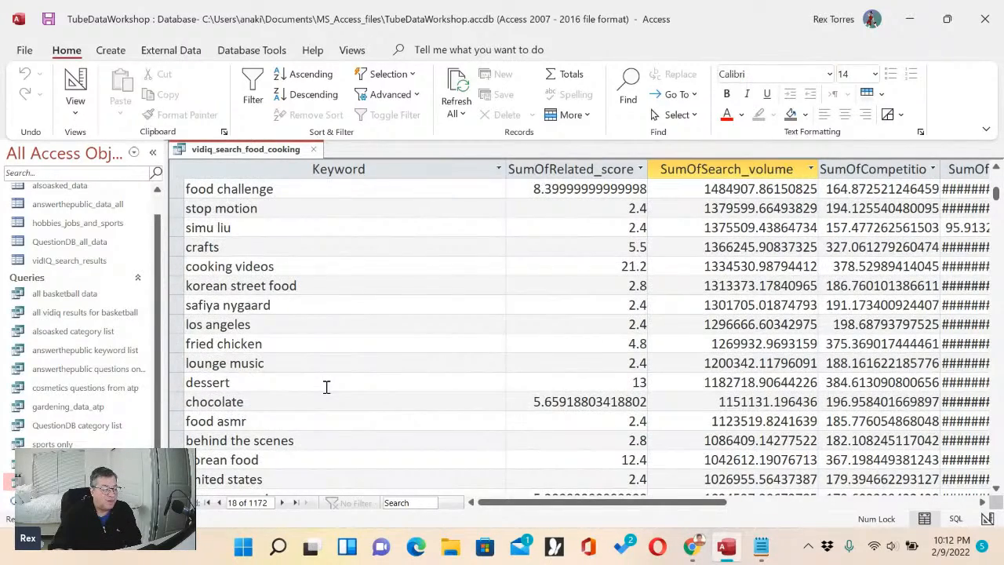
{"action": "scroll", "coordinate": [326, 386], "scroll_direction": "down", "scroll_amount": 1}
{"action": "scroll", "coordinate": [297, 382], "scroll_direction": "down", "scroll_amount": 1}
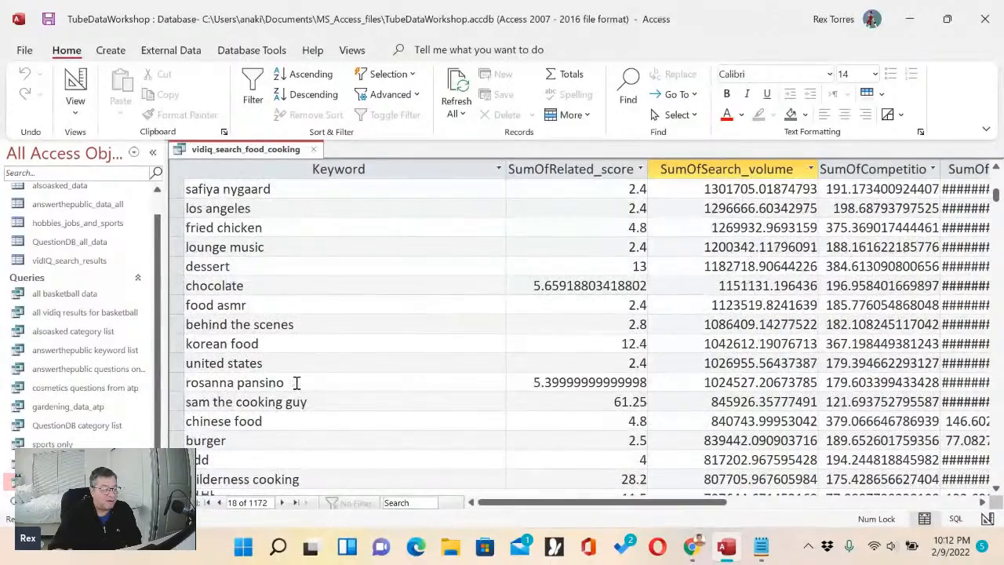
{"action": "scroll", "coordinate": [313, 370], "scroll_direction": "down", "scroll_amount": 1}
{"action": "scroll", "coordinate": [332, 377], "scroll_direction": "down", "scroll_amount": 1}
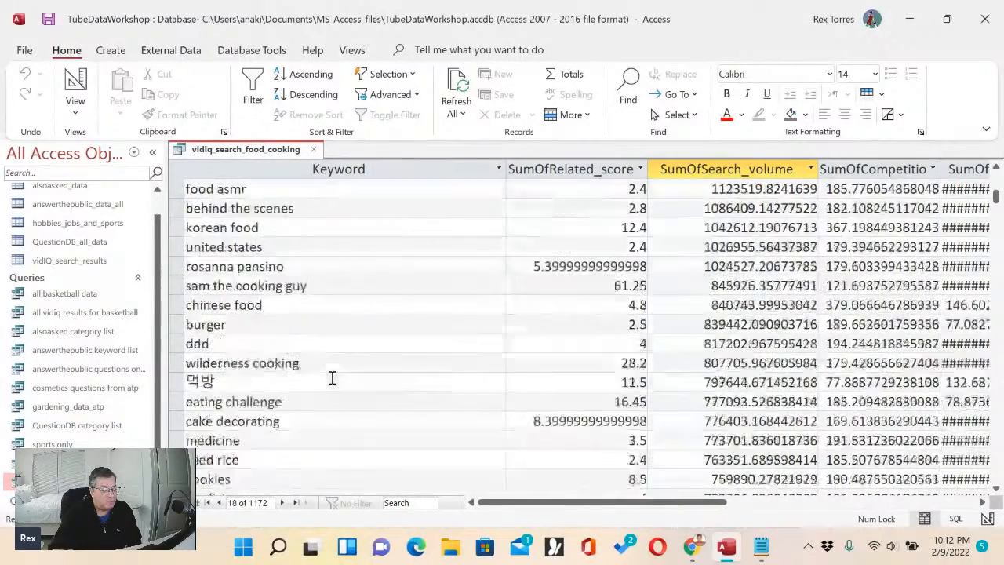
{"action": "scroll", "coordinate": [345, 379], "scroll_direction": "down", "scroll_amount": 1}
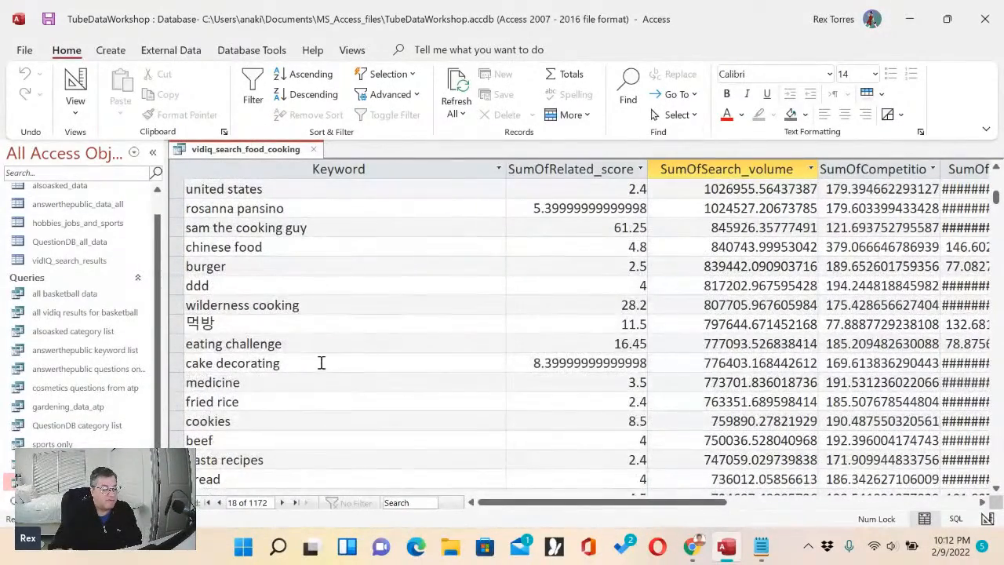
{"action": "scroll", "coordinate": [277, 406], "scroll_direction": "down", "scroll_amount": 2}
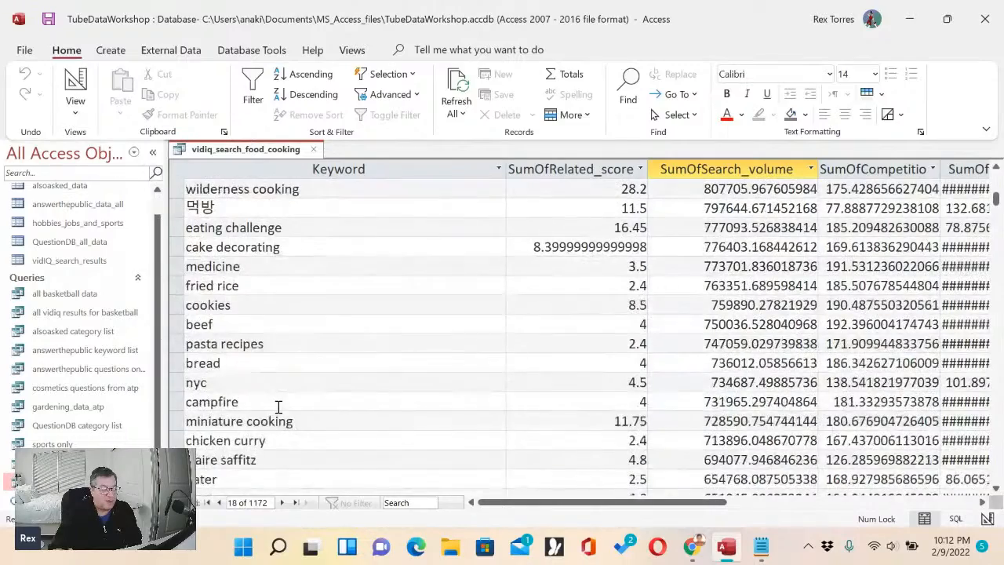
{"action": "scroll", "coordinate": [278, 406], "scroll_direction": "down", "scroll_amount": 1}
{"action": "left_click", "coordinate": [277, 406]}
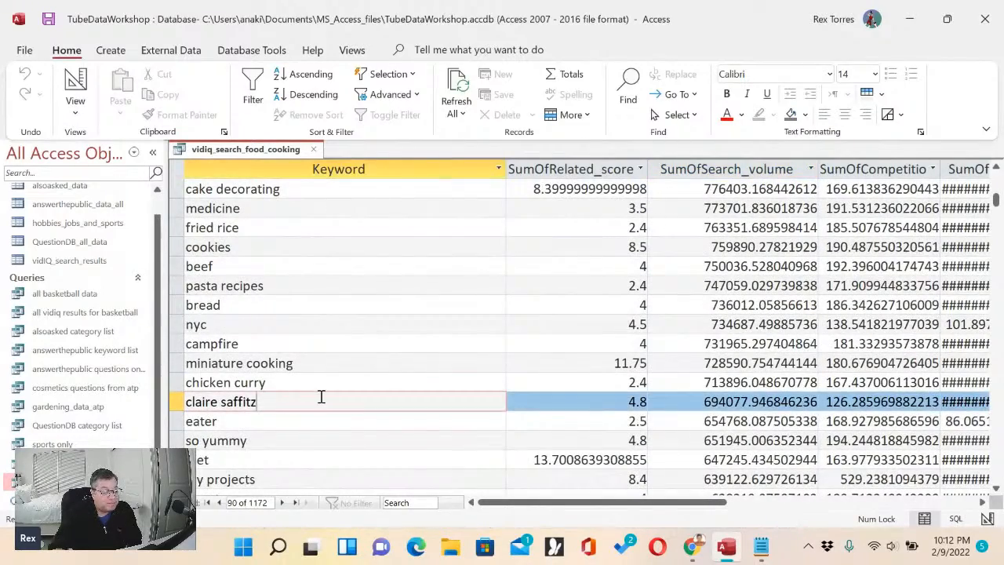
{"action": "scroll", "coordinate": [321, 397], "scroll_direction": "down", "scroll_amount": 1}
{"action": "left_click", "coordinate": [280, 381]}
{"action": "scroll", "coordinate": [281, 382], "scroll_direction": "down", "scroll_amount": 2}
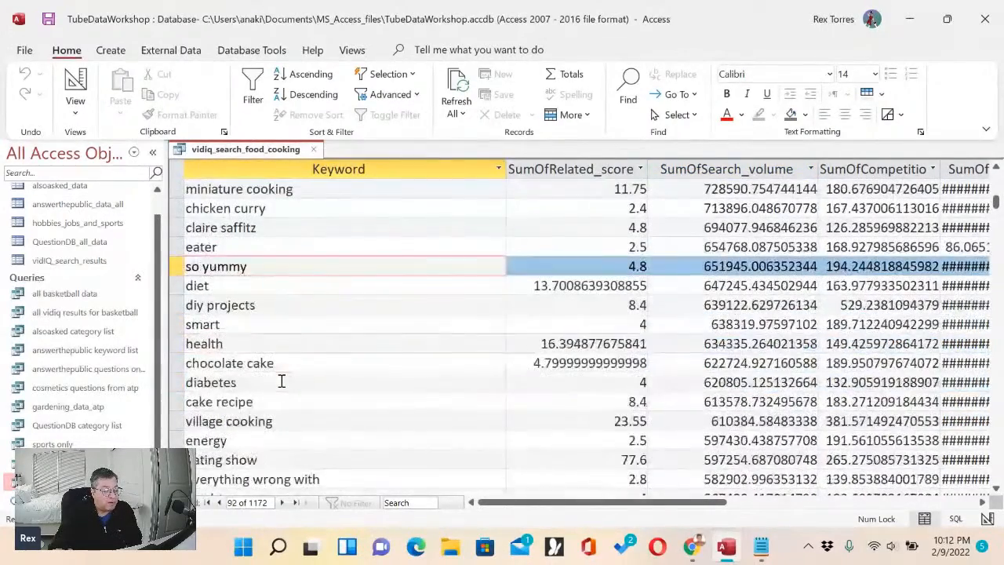
{"action": "left_click", "coordinate": [268, 403]}
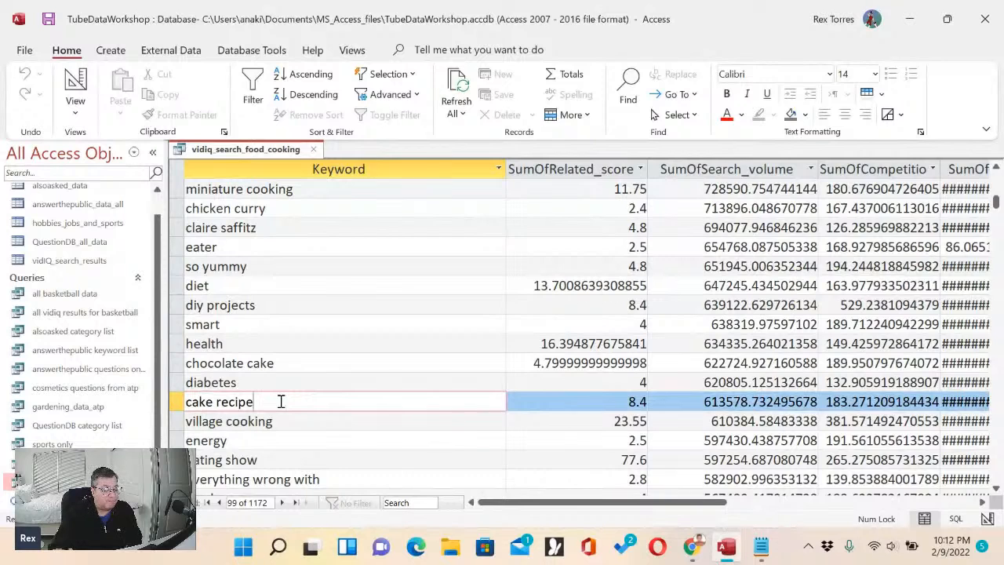
- Check the village cooking row and go back through the keywords to the first result, asmr
{"action": "left_click", "coordinate": [279, 420]}
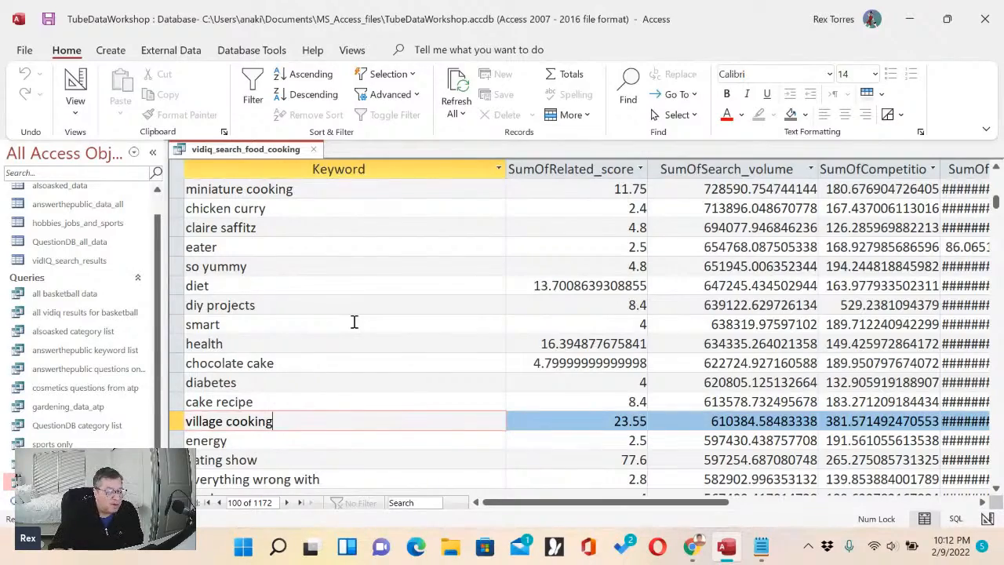
{"action": "scroll", "coordinate": [354, 321], "scroll_direction": "up", "scroll_amount": 7}
{"action": "scroll", "coordinate": [353, 322], "scroll_direction": "up", "scroll_amount": 9}
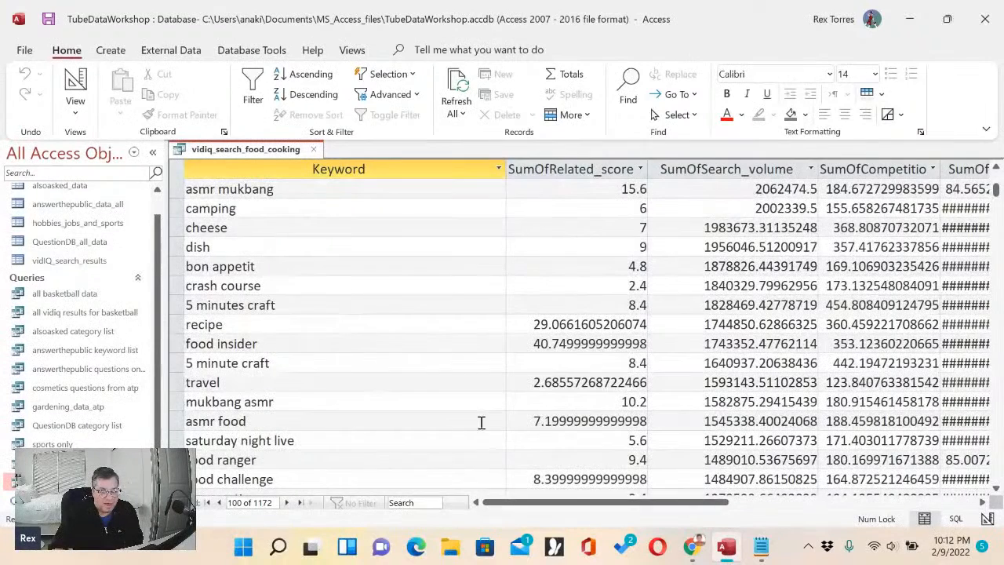
{"action": "left_click", "coordinate": [762, 547]}
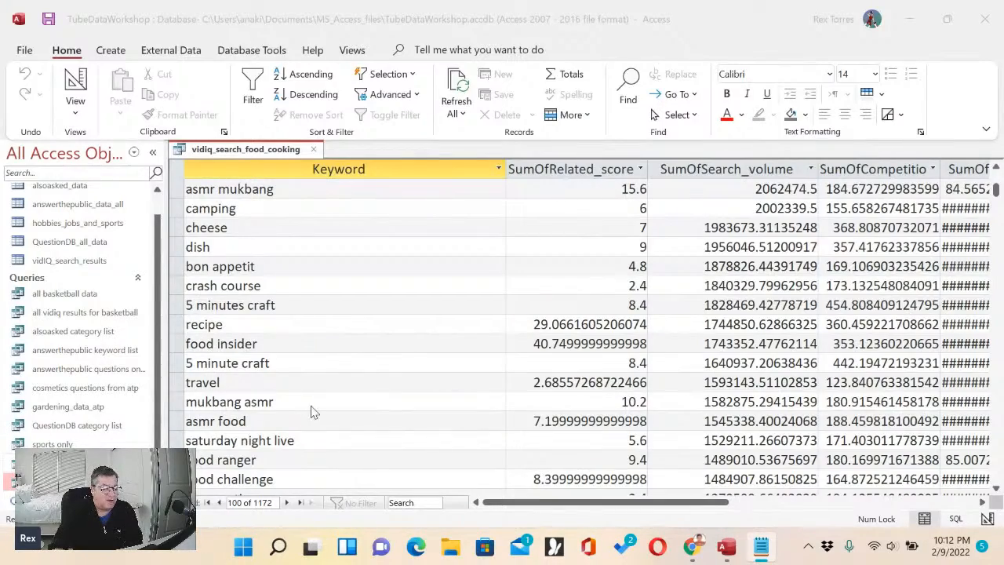
{"action": "scroll", "coordinate": [351, 387], "scroll_direction": "up", "scroll_amount": 2}
{"action": "scroll", "coordinate": [350, 387], "scroll_direction": "up", "scroll_amount": 9}
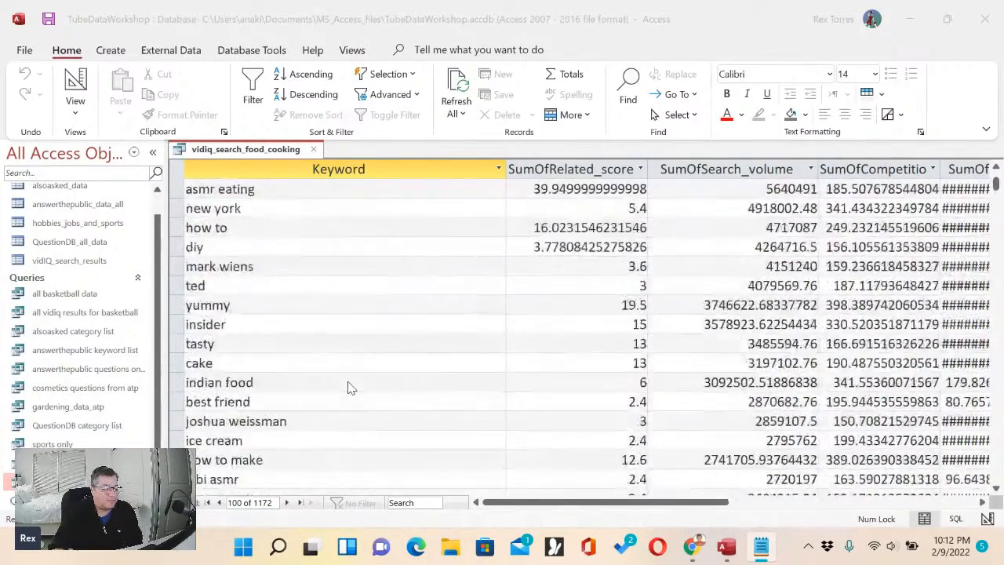
{"action": "scroll", "coordinate": [350, 386], "scroll_direction": "up", "scroll_amount": 2}
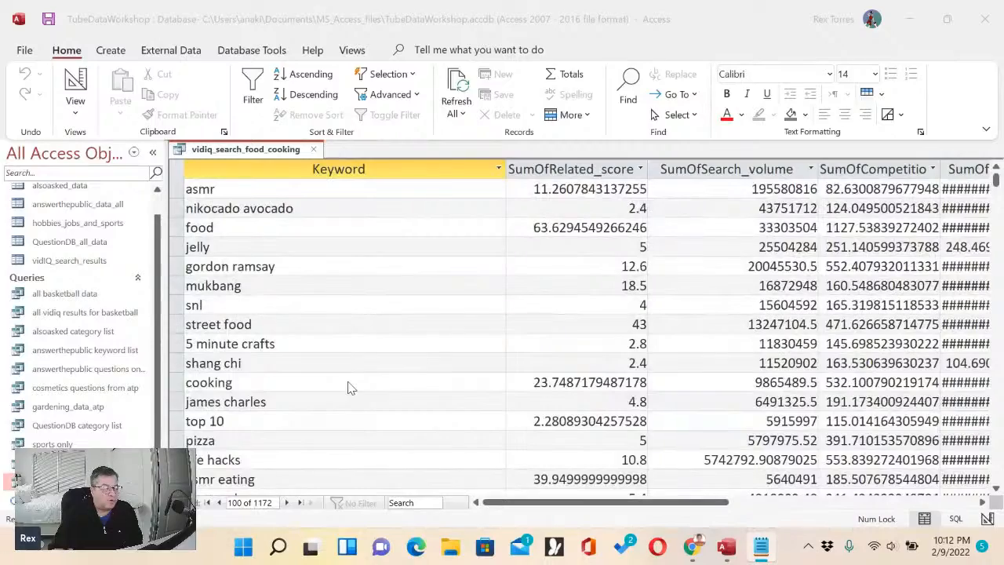
- Look through the result keywords and their summed search volumes from asmr down to the cakes and dinner rows
{"action": "scroll", "coordinate": [350, 386], "scroll_direction": "down", "scroll_amount": 15}
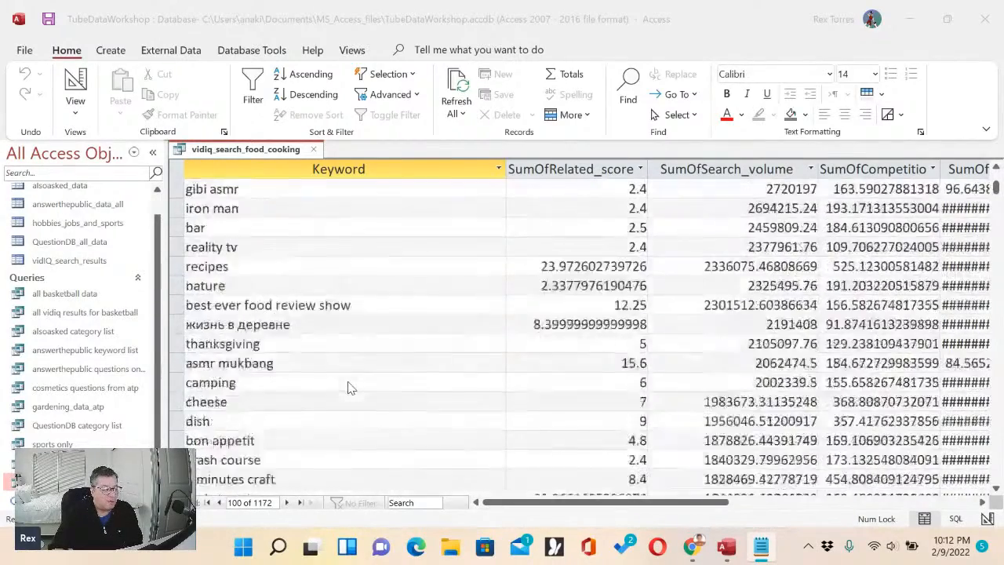
{"action": "scroll", "coordinate": [350, 386], "scroll_direction": "down", "scroll_amount": 11}
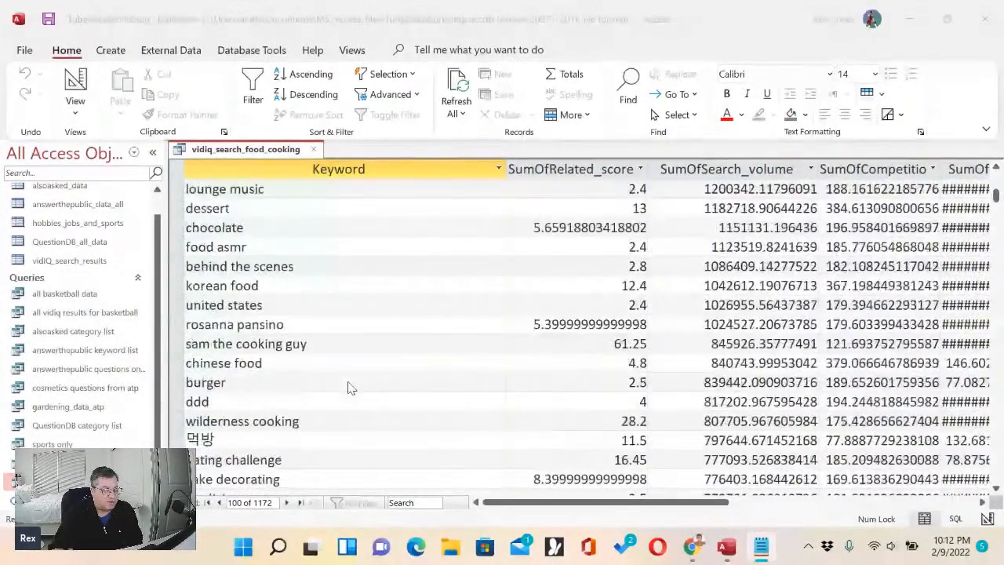
{"action": "scroll", "coordinate": [351, 387], "scroll_direction": "down", "scroll_amount": 4}
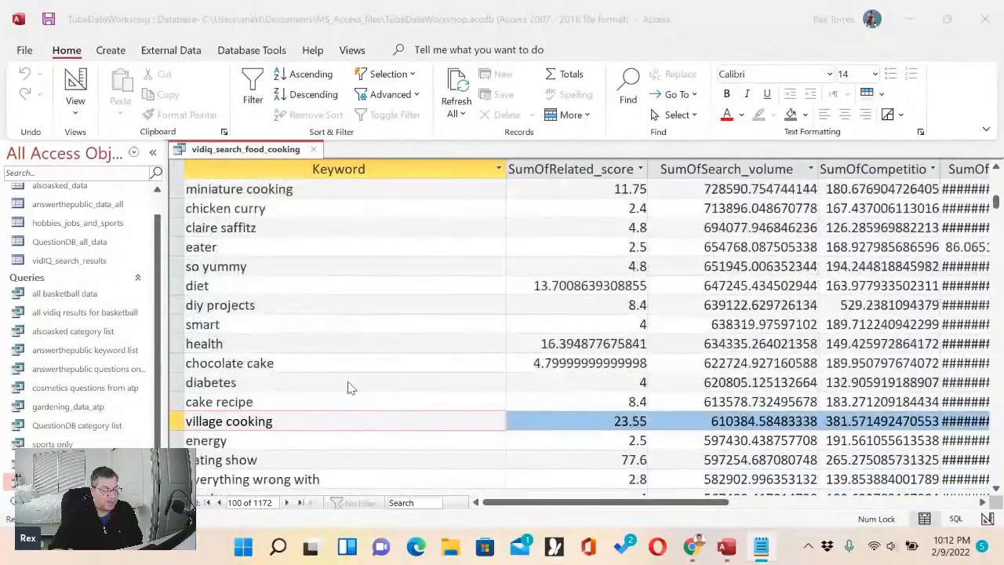
{"action": "scroll", "coordinate": [345, 396], "scroll_direction": "down", "scroll_amount": 1}
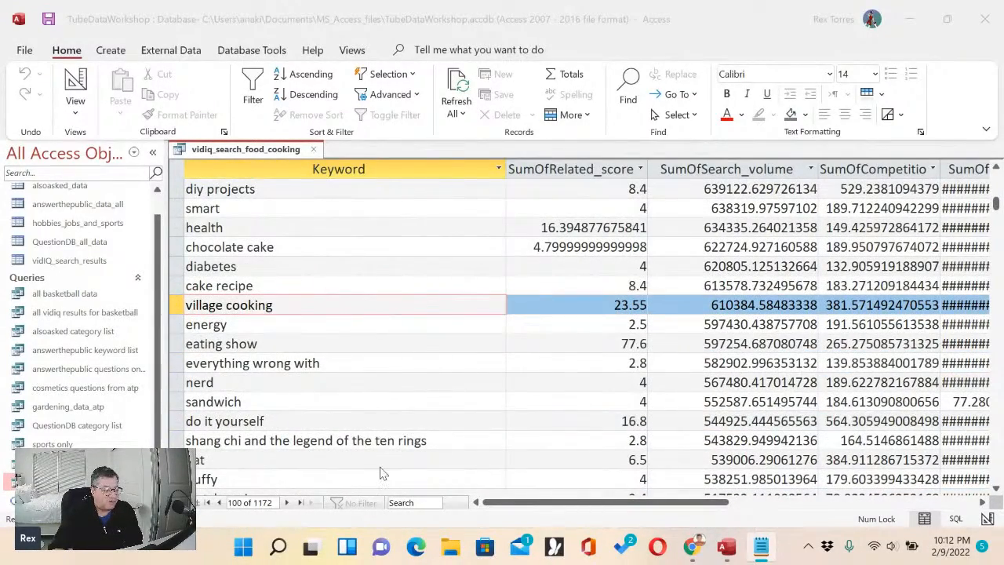
{"action": "scroll", "coordinate": [368, 465], "scroll_direction": "down", "scroll_amount": 1}
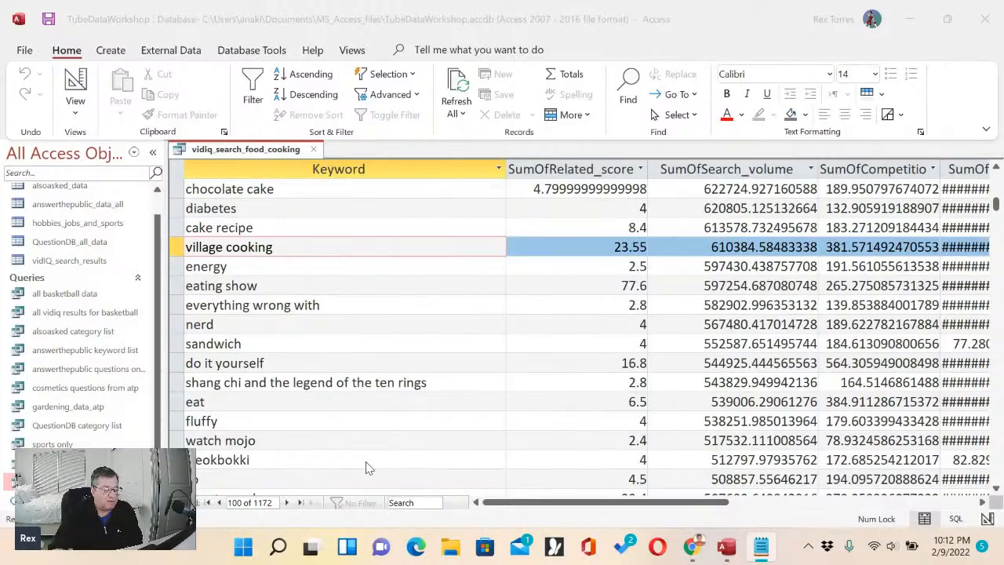
{"action": "scroll", "coordinate": [368, 466], "scroll_direction": "down", "scroll_amount": 1}
{"action": "scroll", "coordinate": [364, 443], "scroll_direction": "down", "scroll_amount": 1}
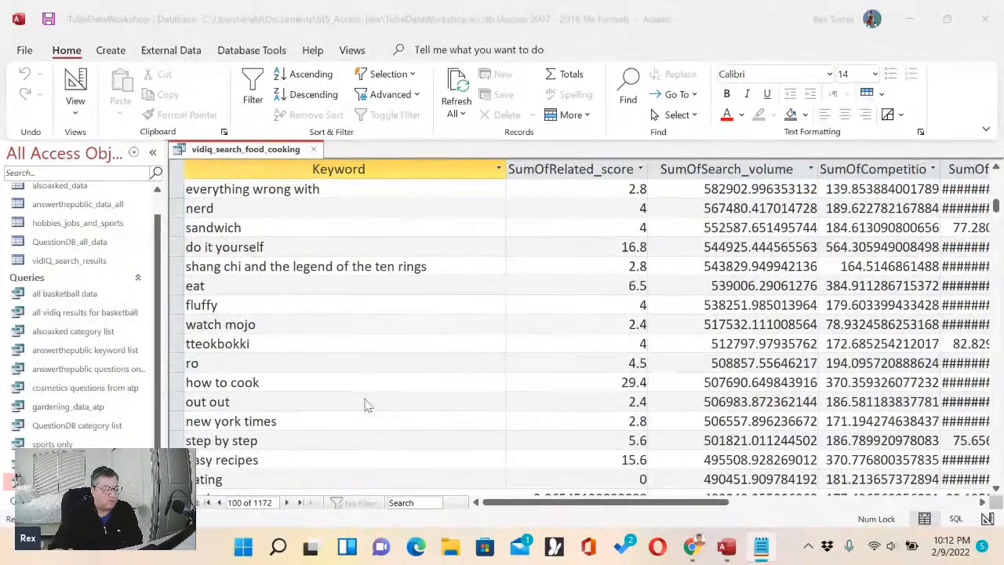
{"action": "scroll", "coordinate": [374, 422], "scroll_direction": "down", "scroll_amount": 1}
{"action": "scroll", "coordinate": [371, 421], "scroll_direction": "down", "scroll_amount": 1}
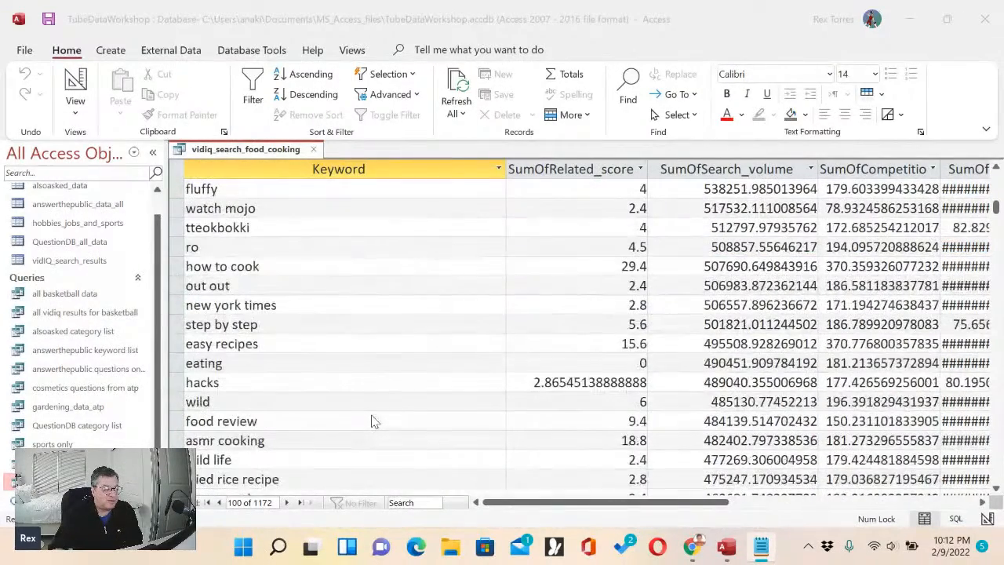
{"action": "scroll", "coordinate": [377, 367], "scroll_direction": "down", "scroll_amount": 1}
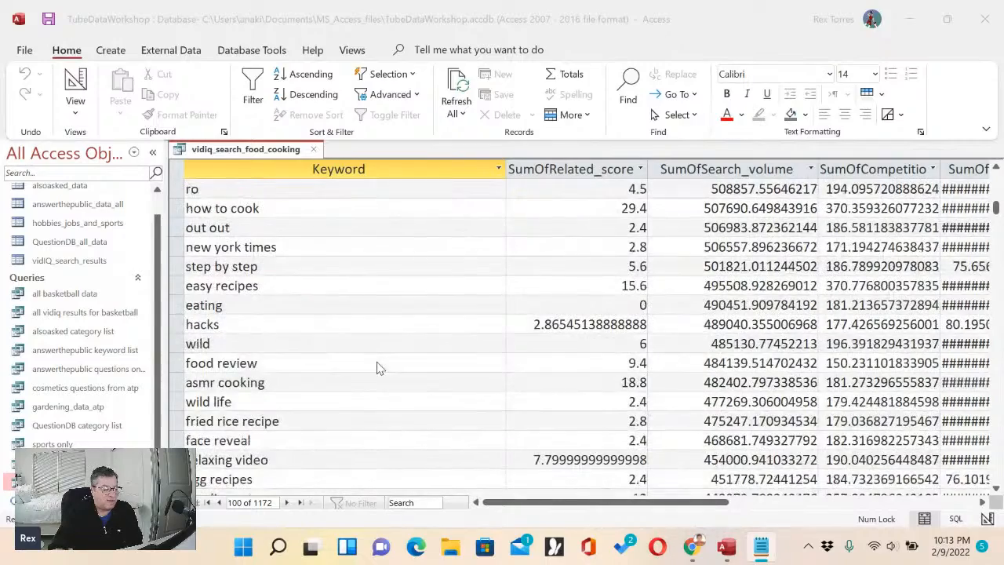
{"action": "scroll", "coordinate": [376, 366], "scroll_direction": "down", "scroll_amount": 1}
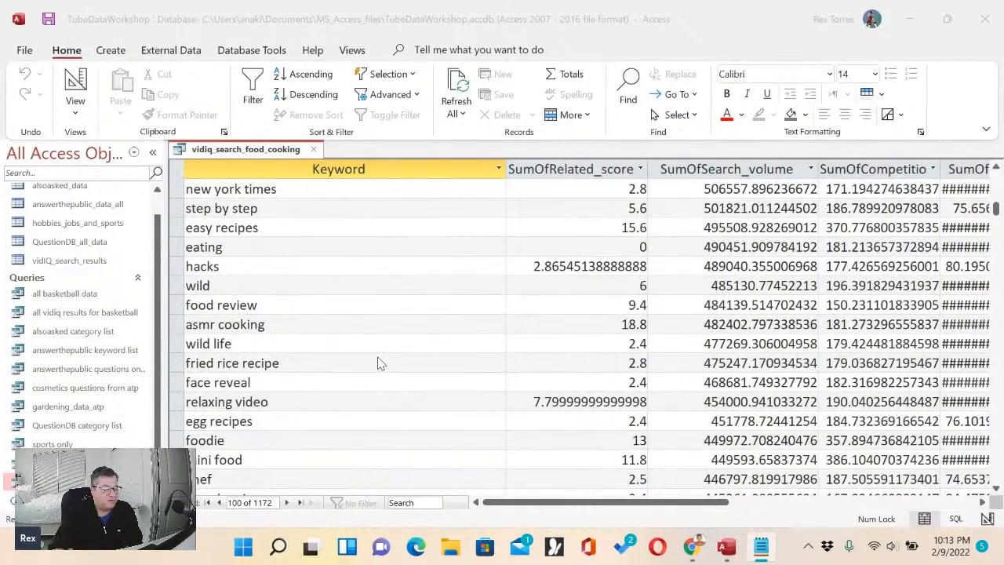
{"action": "scroll", "coordinate": [377, 362], "scroll_direction": "down", "scroll_amount": 10}
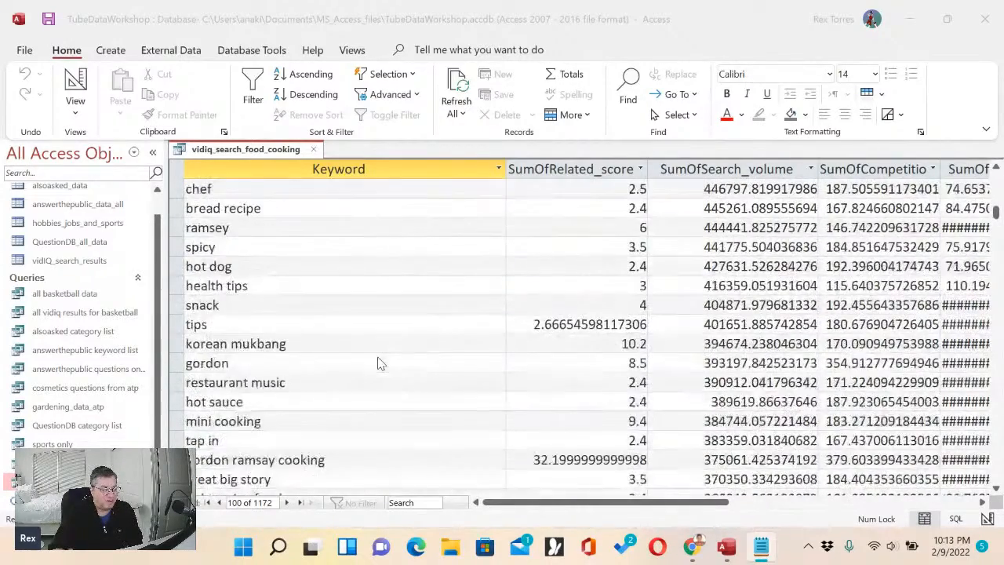
{"action": "scroll", "coordinate": [377, 363], "scroll_direction": "down", "scroll_amount": 10}
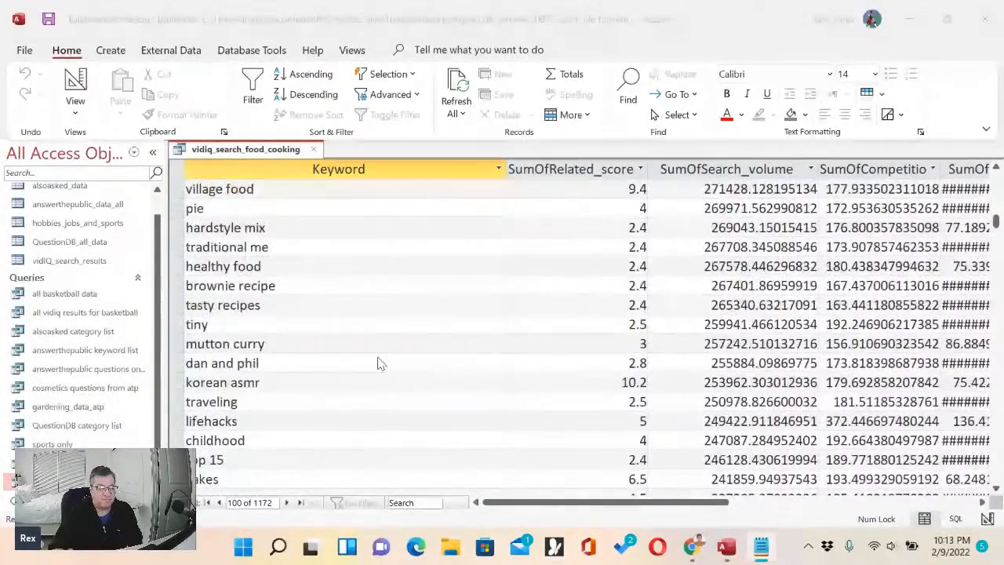
{"action": "scroll", "coordinate": [378, 362], "scroll_direction": "down", "scroll_amount": 2}
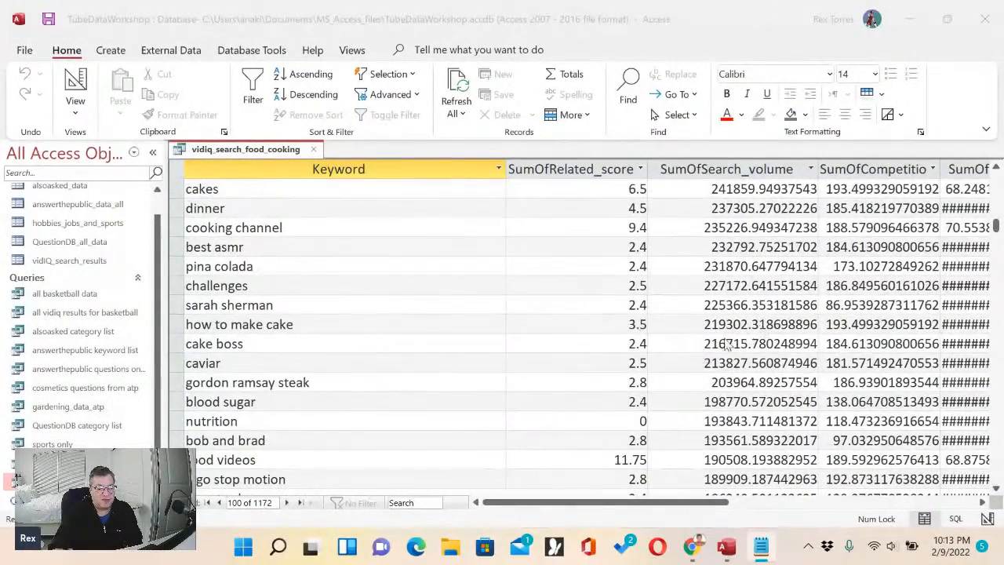
- Examine the summed search volume of the cake boss keyword and review the following keywords down to the protein row
{"action": "double_click", "coordinate": [725, 343]}
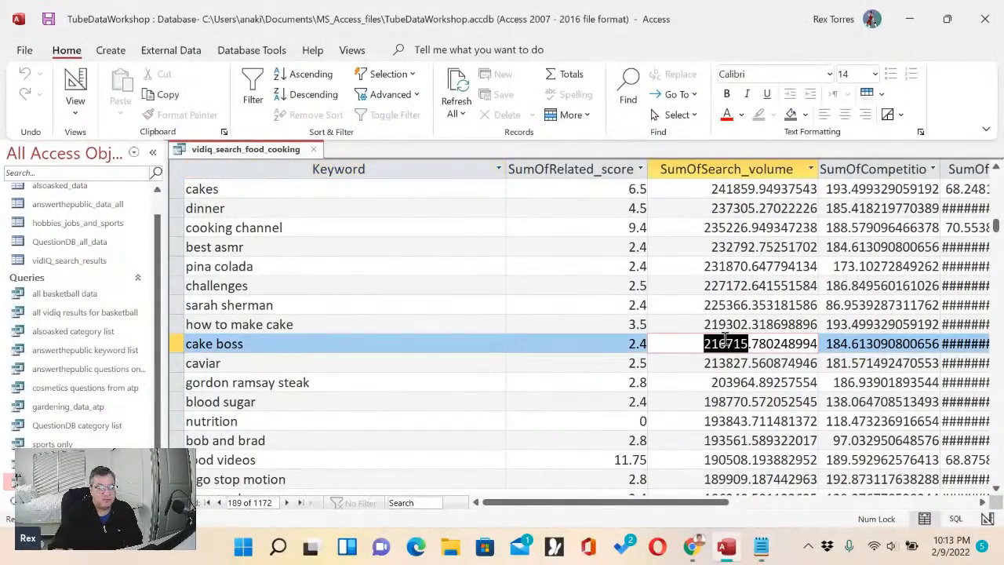
{"action": "left_click", "coordinate": [741, 400]}
{"action": "scroll", "coordinate": [673, 398], "scroll_direction": "down", "scroll_amount": 2}
{"action": "scroll", "coordinate": [673, 399], "scroll_direction": "down", "scroll_amount": 2}
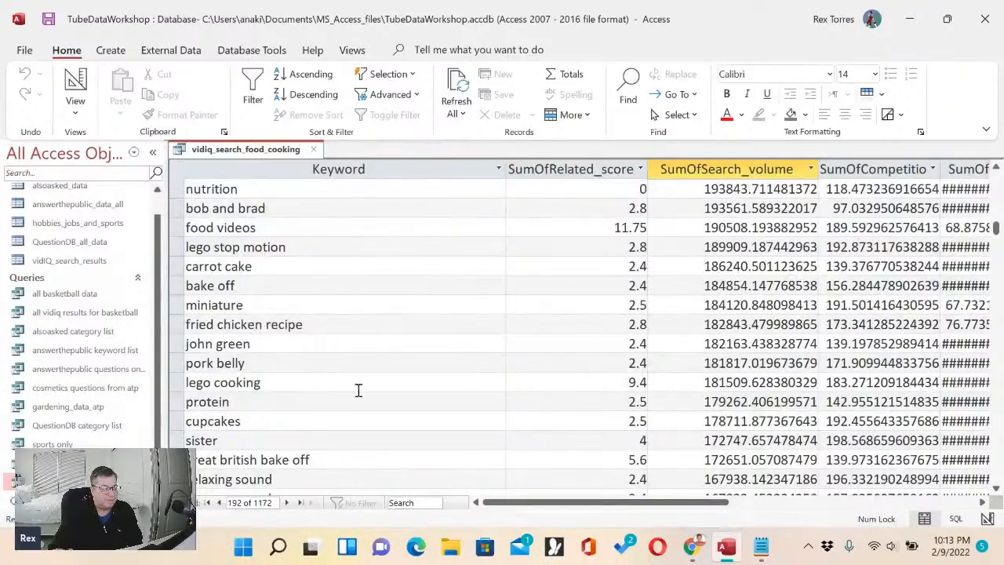
{"action": "left_click", "coordinate": [330, 400]}
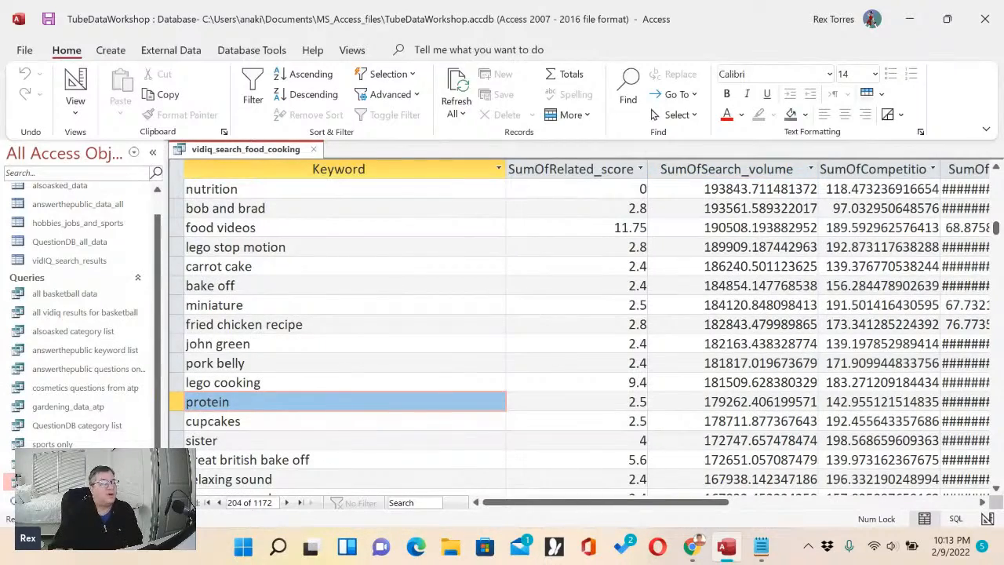